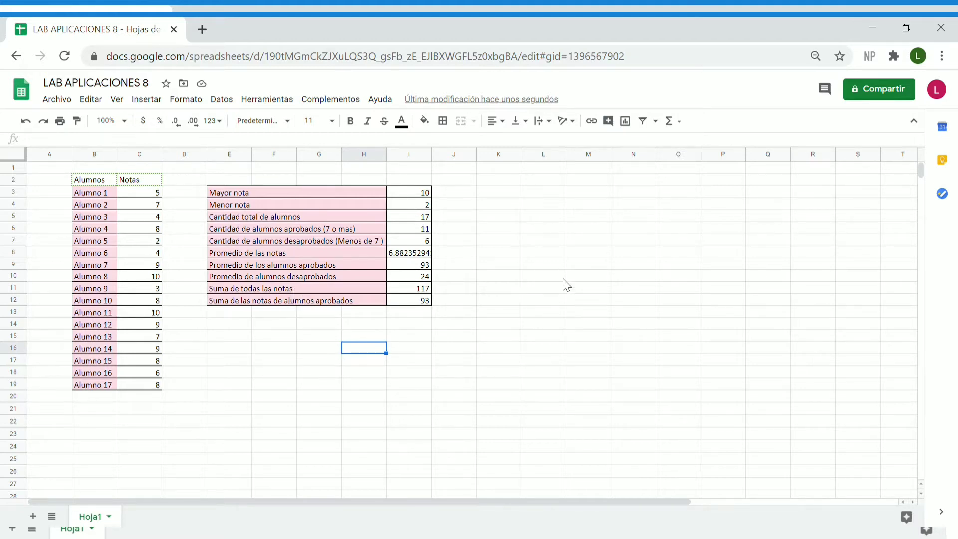
{"action": "left_click", "coordinate": [242, 198]}
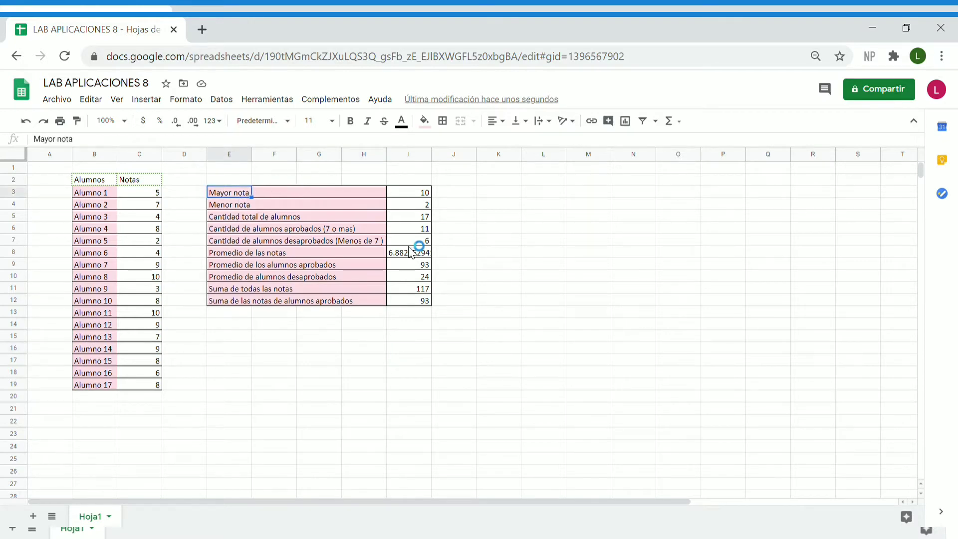
{"action": "left_click", "coordinate": [466, 232]}
{"action": "right_click", "coordinate": [466, 235]}
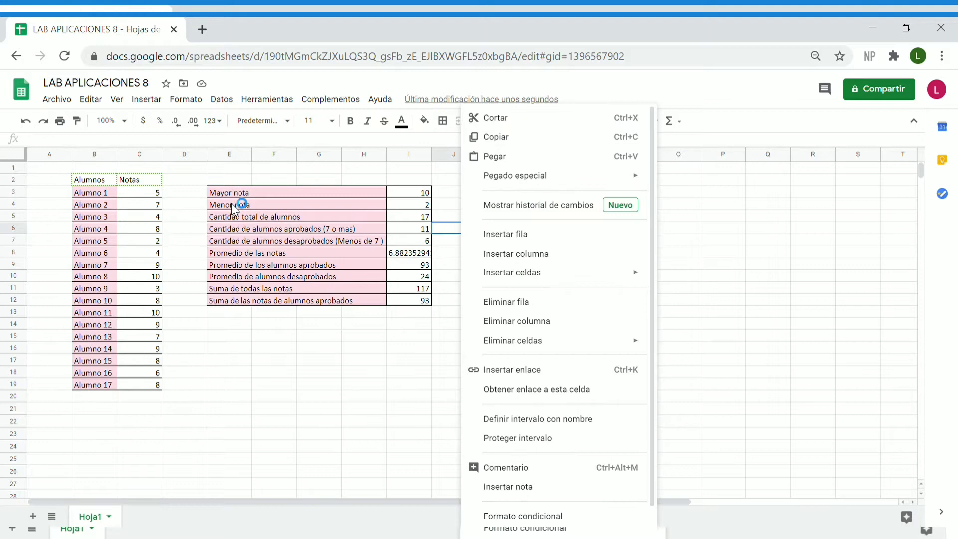
{"action": "left_click", "coordinate": [289, 314]}
Step: Remove the plus sign from the Mayor nota formula in I3 so that it reads =MAX(C3:C19)
{"action": "left_click", "coordinate": [405, 195]}
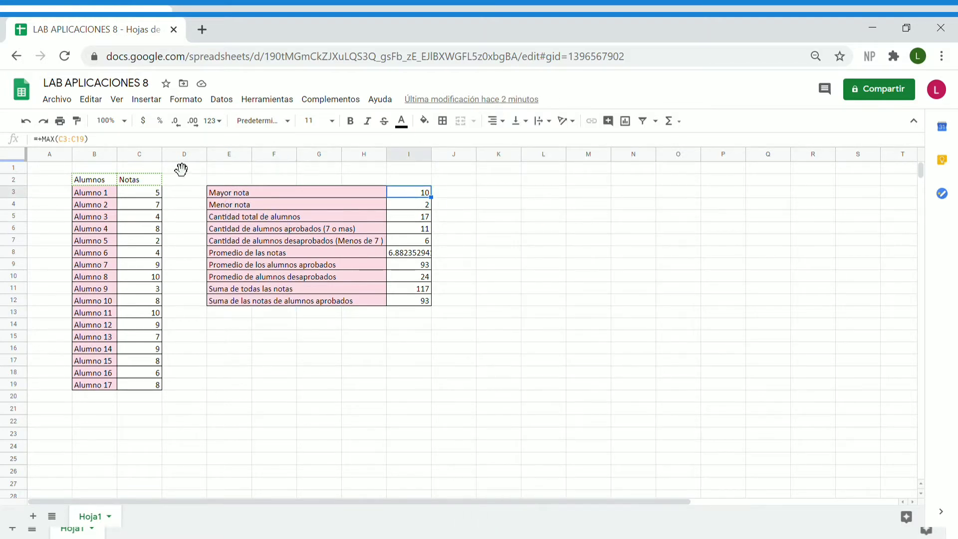
{"action": "left_click", "coordinate": [52, 144]}
{"action": "key", "text": "BackSpace"}
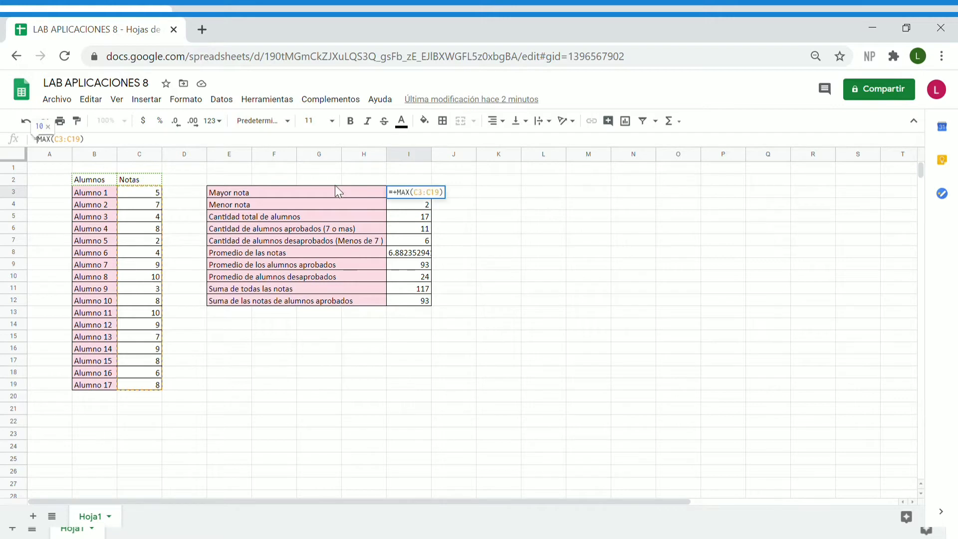
{"action": "left_click", "coordinate": [205, 348]}
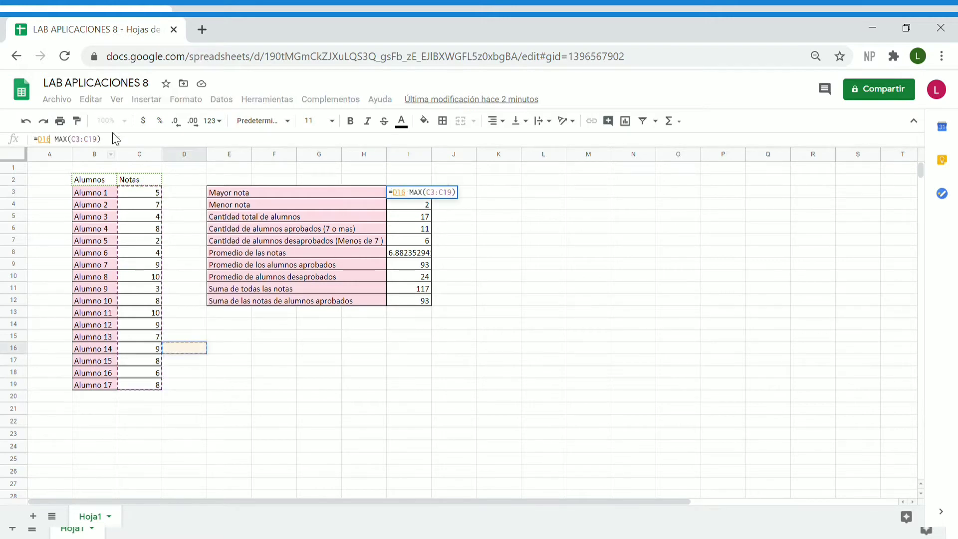
{"action": "left_click", "coordinate": [410, 192]}
{"action": "key", "text": "BackSpace"}
{"action": "key", "text": "BackSpace"}
{"action": "key", "text": "BackSpace"}
{"action": "key", "text": "BackSpace"}
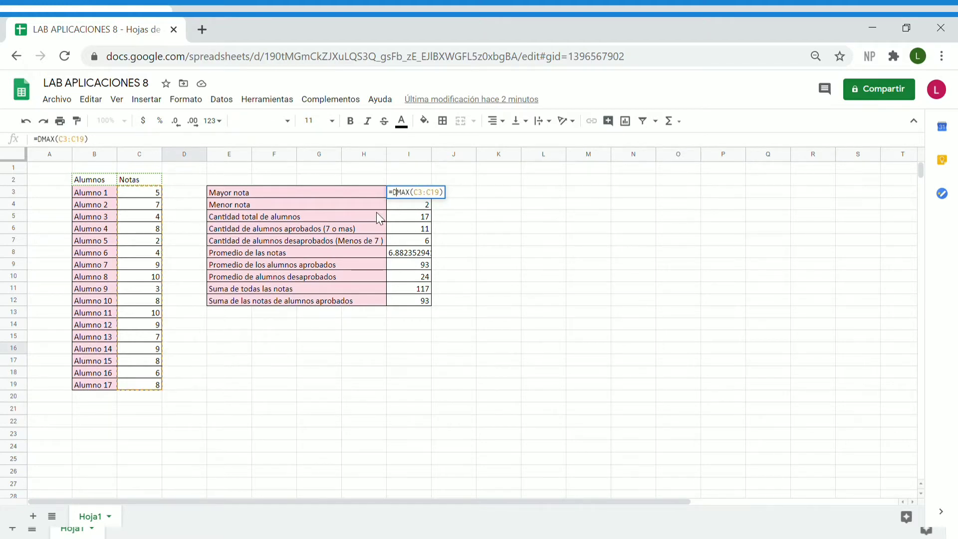
{"action": "key", "text": "Return"}
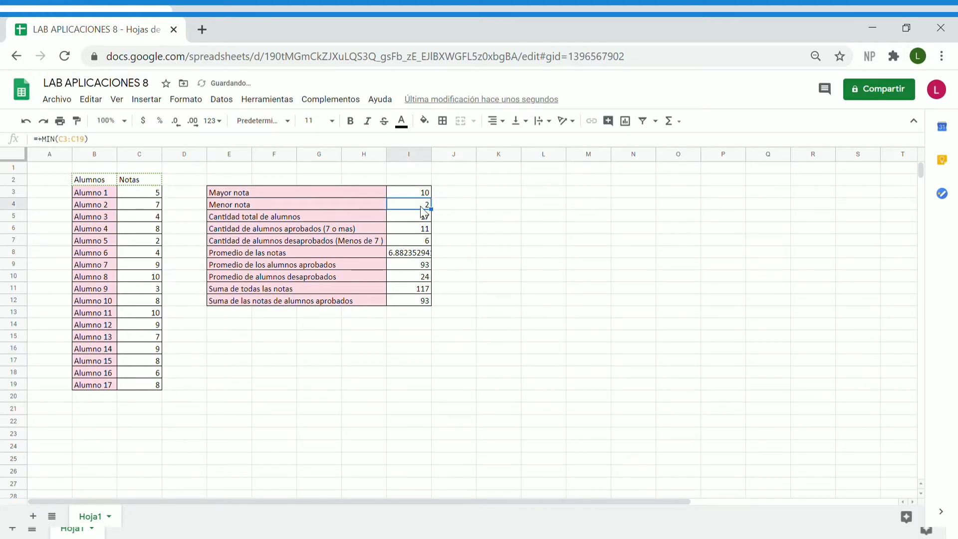
Step: Examine the Mayor nota formula in I3 and the grade range it refers to
{"action": "left_click", "coordinate": [417, 193]}
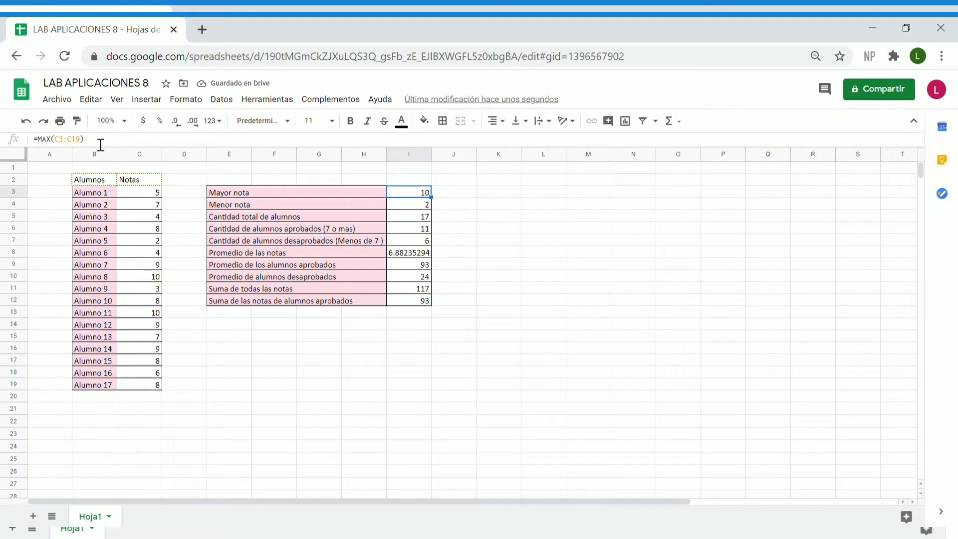
{"action": "left_click_drag", "start_coordinate": [98, 140], "coordinate": [30, 143]}
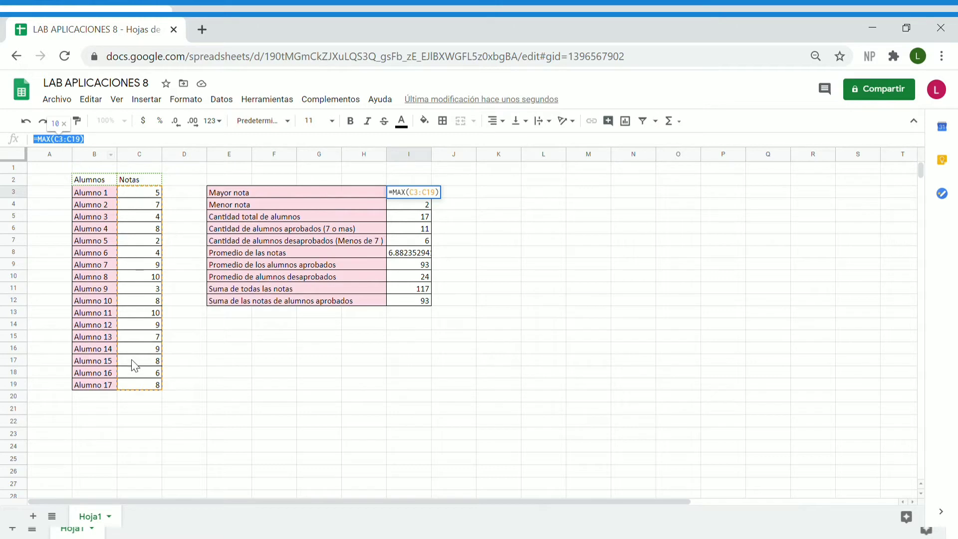
{"action": "left_click", "coordinate": [94, 144]}
{"action": "key", "text": "Return"}
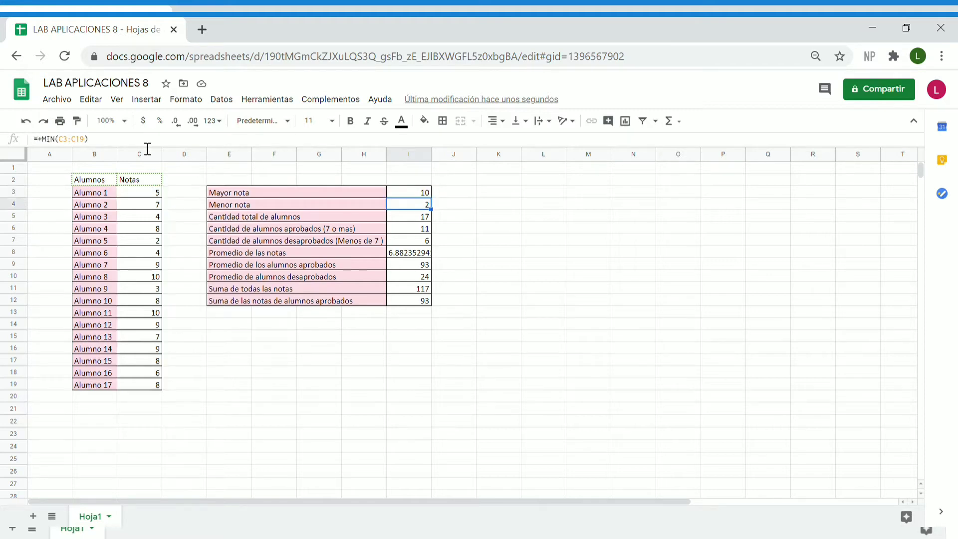
{"action": "right_click", "coordinate": [421, 195]}
{"action": "left_click", "coordinate": [333, 372]}
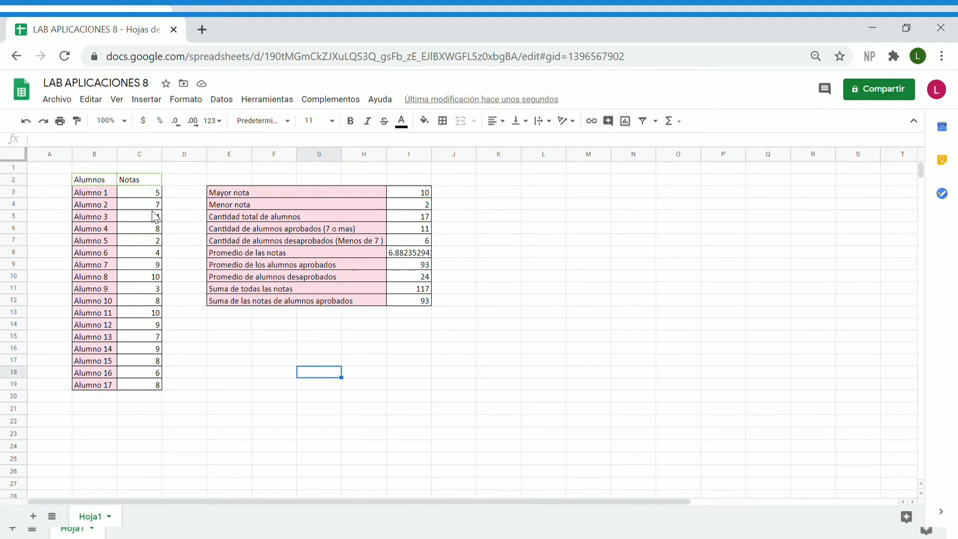
{"action": "left_click", "coordinate": [414, 197]}
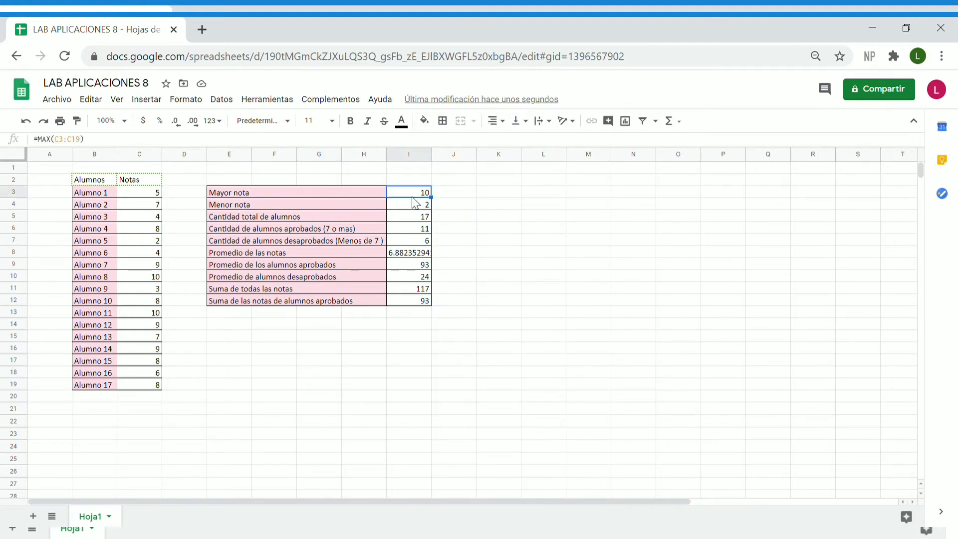
Step: Enter the fixed value 10 in cell J3, next to the Mayor nota result
{"action": "left_click", "coordinate": [451, 197]}
{"action": "type", "text": "10"}
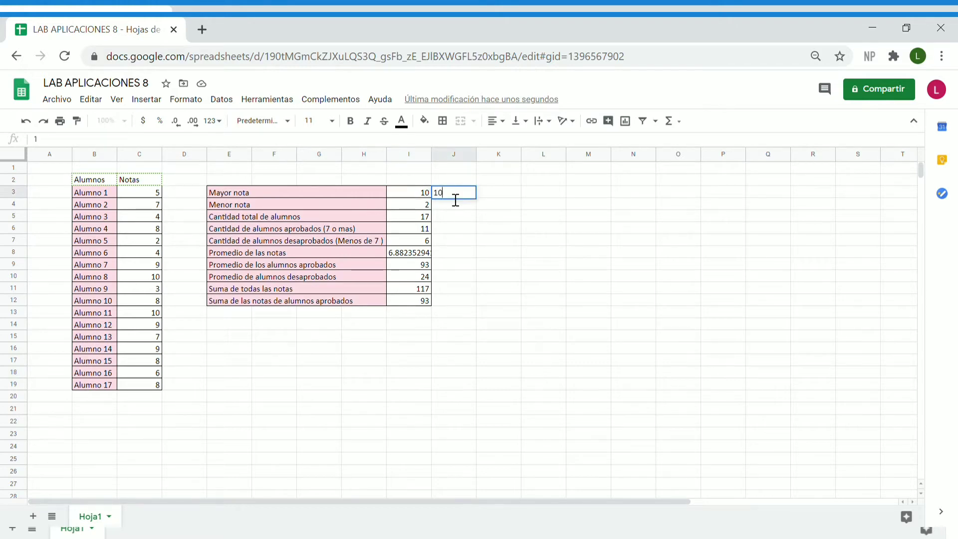
{"action": "left_click", "coordinate": [492, 242]}
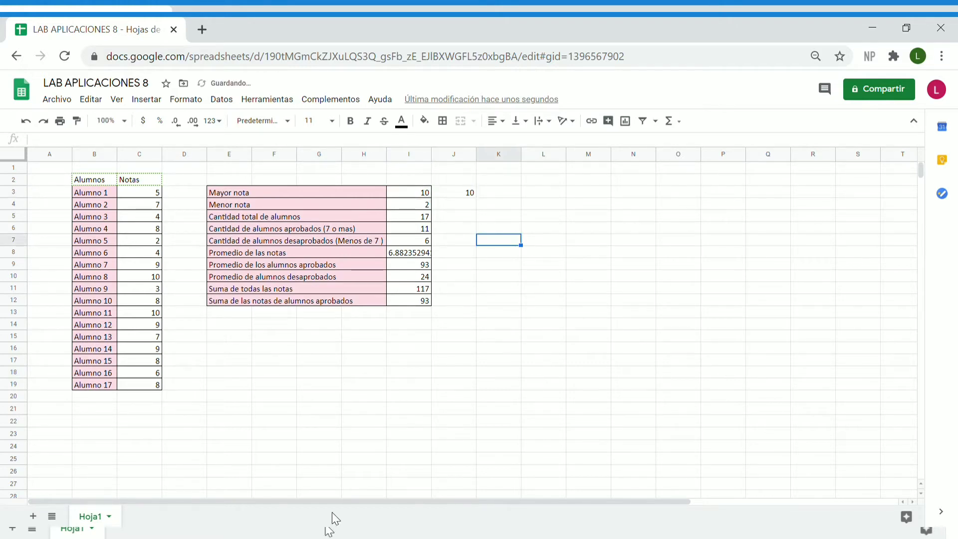
Step: Change the grade of Alumno 9 to 15 and compare the formula result in I3 with the fixed value in J3
{"action": "left_click", "coordinate": [150, 290]}
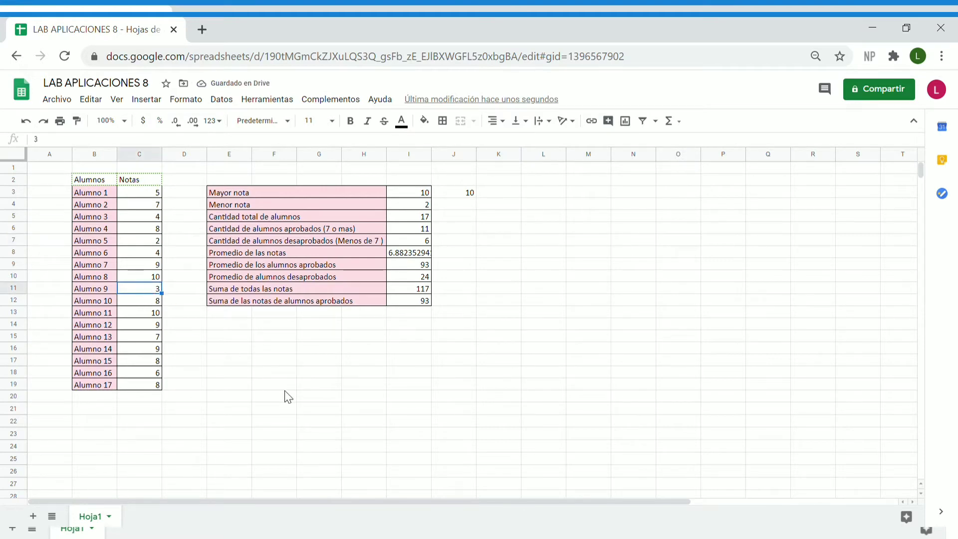
{"action": "type", "text": "15"}
{"action": "key", "text": "Return"}
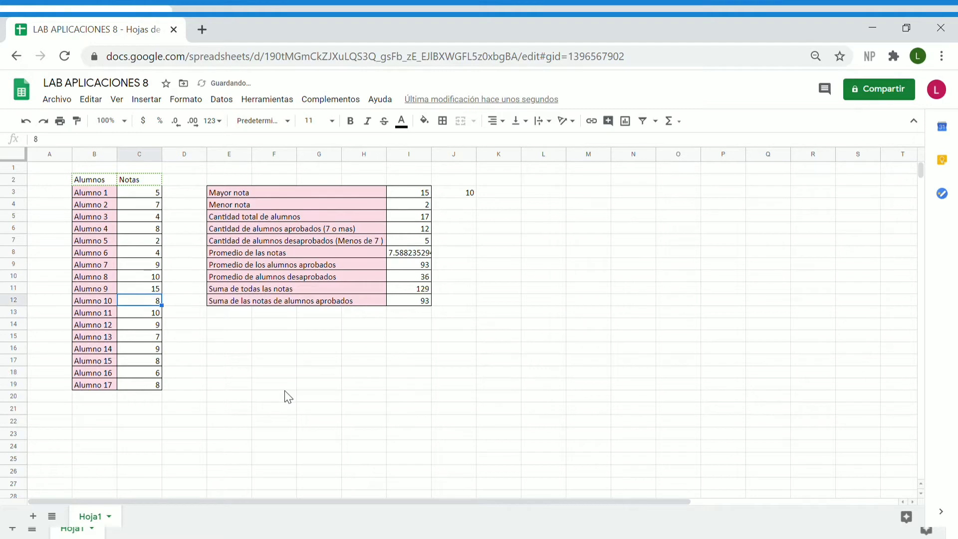
{"action": "left_click", "coordinate": [469, 193]}
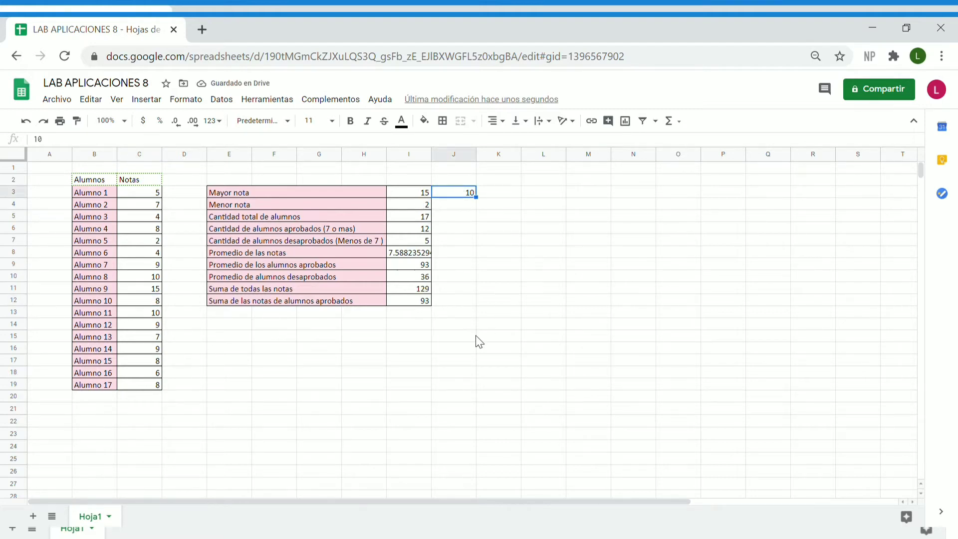
Step: Set the grade of Alumno 9 to 3 and clear the fixed value in J3
{"action": "left_click", "coordinate": [153, 290]}
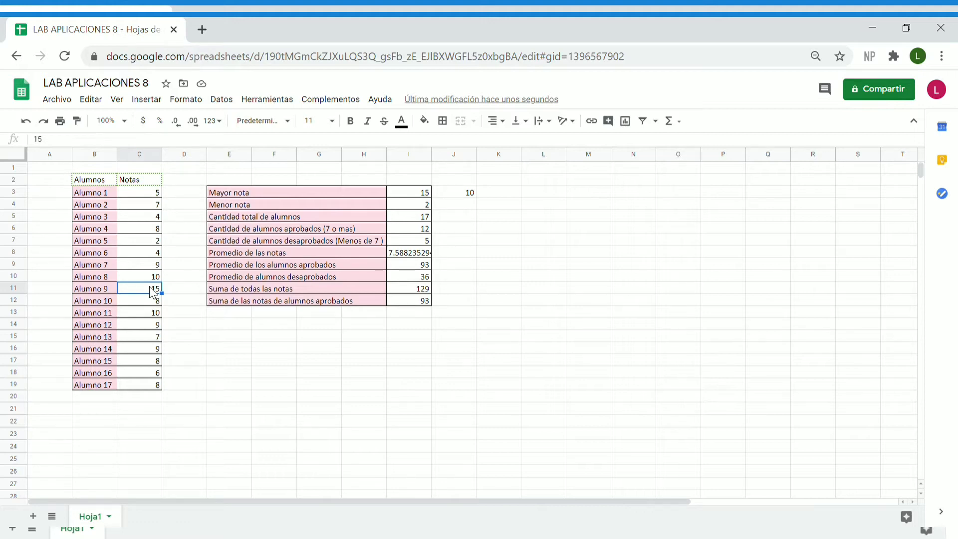
{"action": "type", "text": "10"}
{"action": "key", "text": "BackSpace"}
{"action": "key", "text": "BackSpace"}
{"action": "type", "text": "3"}
{"action": "key", "text": "Return"}
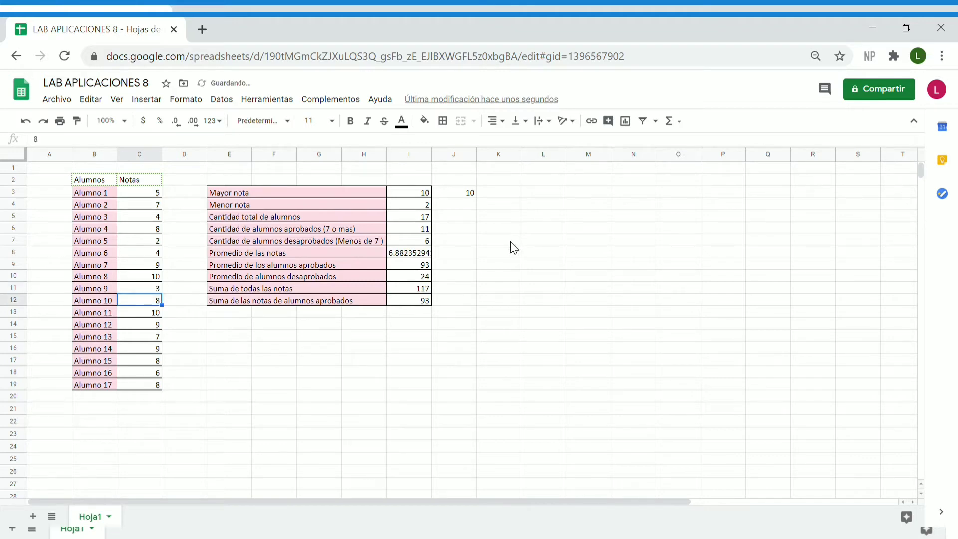
{"action": "left_click", "coordinate": [470, 196]}
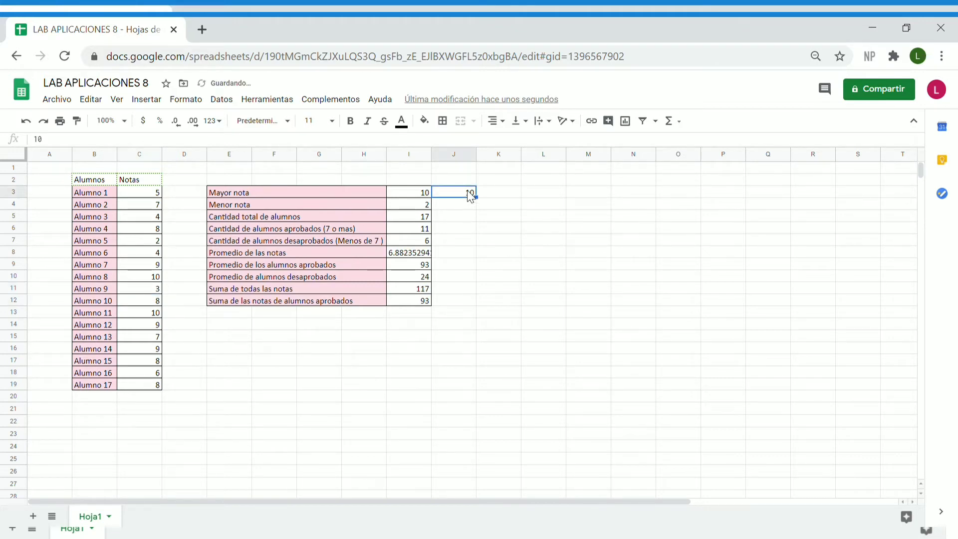
{"action": "key", "text": "Delete"}
Step: Change the CONTAR.SI criterion in I6 for passed students to ">7" and check the grades equal to 7
{"action": "left_click", "coordinate": [423, 230]}
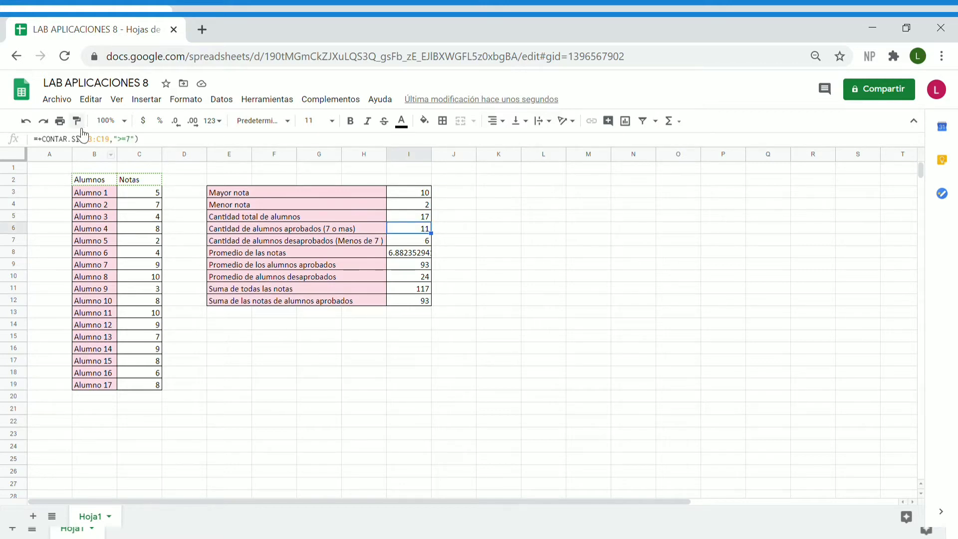
{"action": "left_click", "coordinate": [131, 145]}
{"action": "key", "text": "BackSpace"}
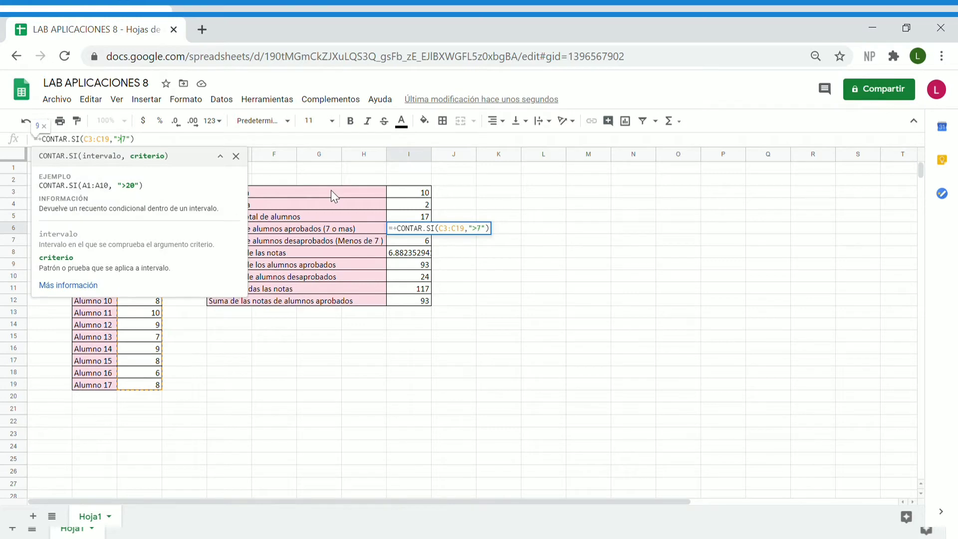
{"action": "key", "text": "Return"}
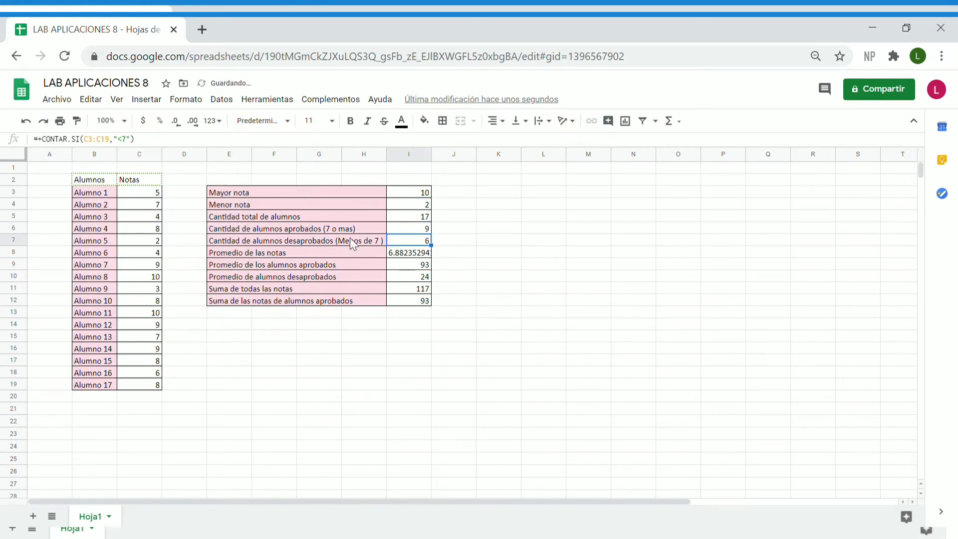
{"action": "left_click", "coordinate": [425, 230]}
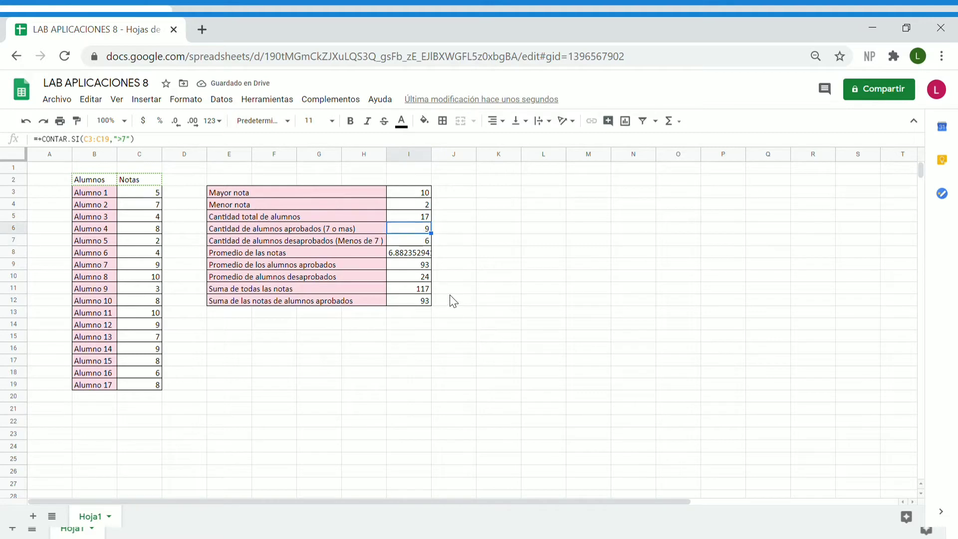
{"action": "left_click", "coordinate": [420, 240]}
{"action": "left_click", "coordinate": [427, 231]}
{"action": "left_click", "coordinate": [158, 209]}
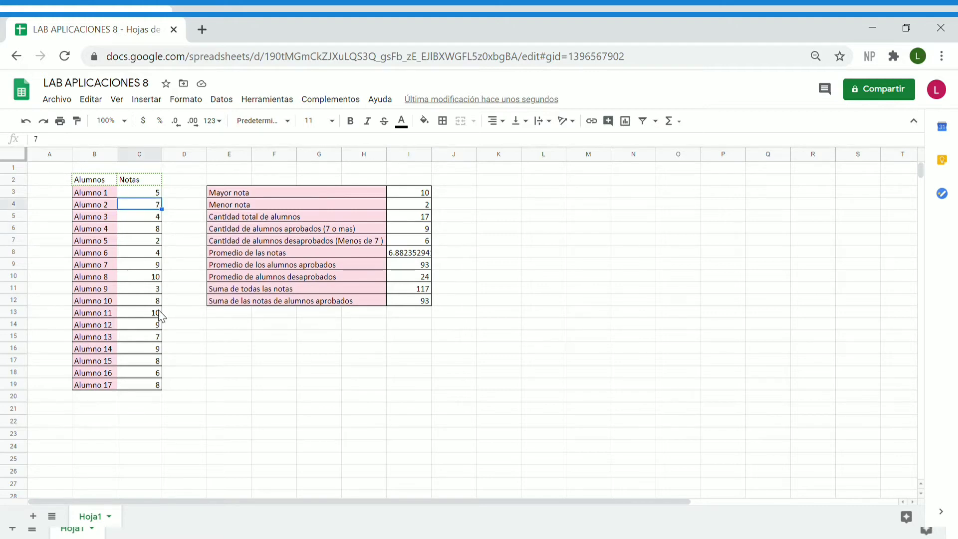
{"action": "left_click", "coordinate": [153, 340]}
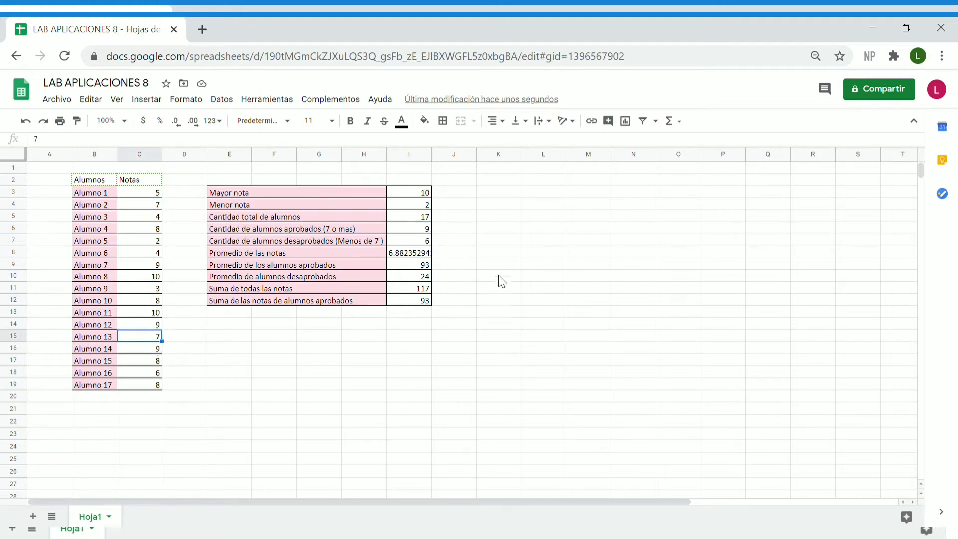
Step: Set the CONTAR.SI criterion in I6 for passed students to ">=7"
{"action": "right_click", "coordinate": [422, 228]}
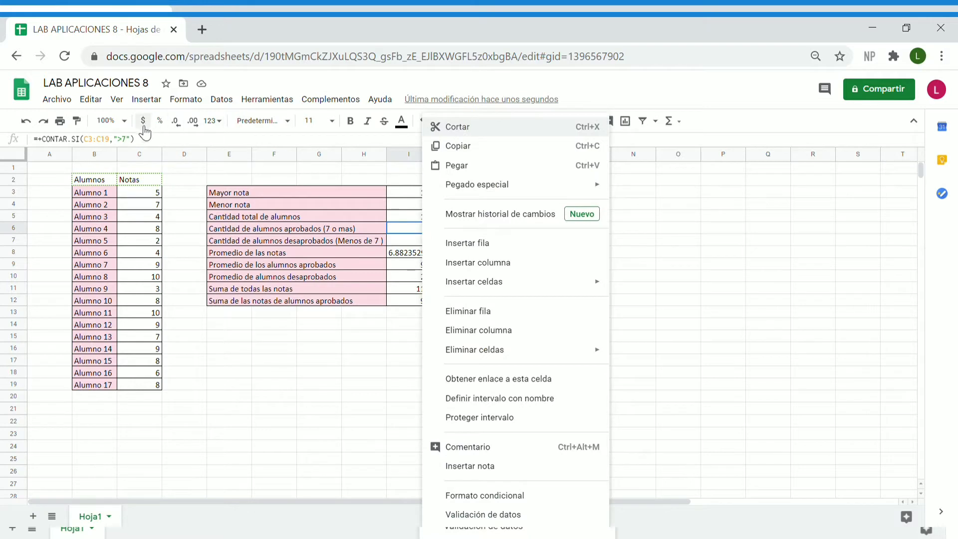
{"action": "left_click", "coordinate": [124, 140]}
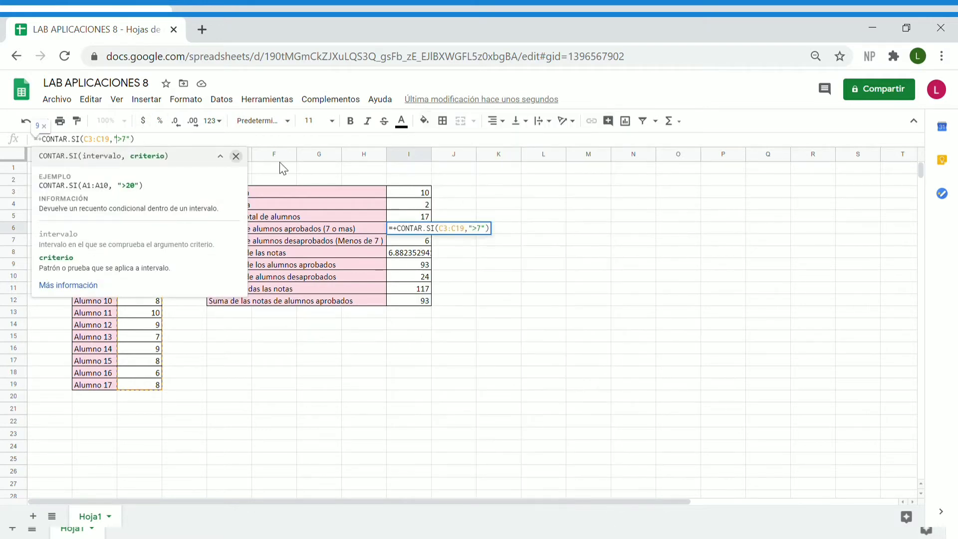
{"action": "key", "text": "Right"}
{"action": "type", "text": "¡"}
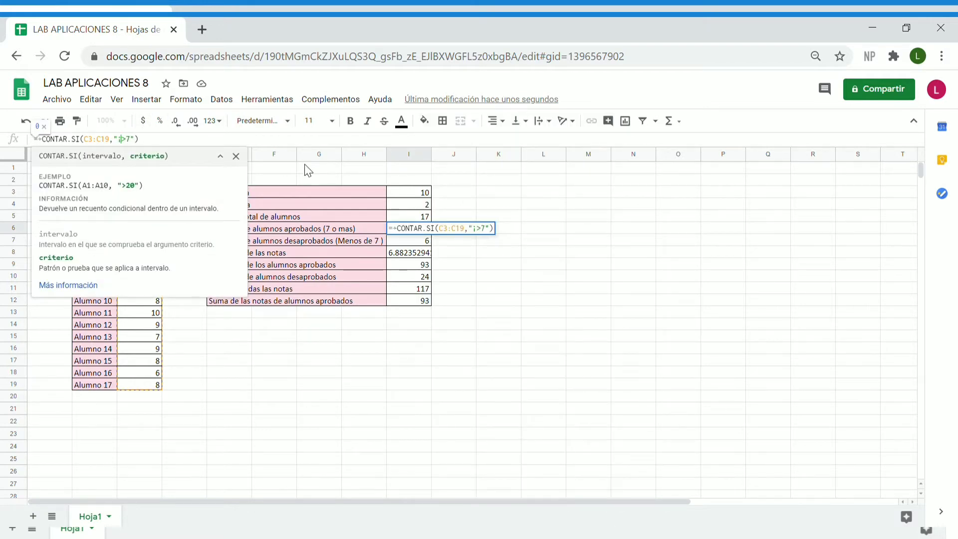
{"action": "key", "text": "BackSpace"}
{"action": "key", "text": "Right"}
{"action": "type", "text": "="}
{"action": "key", "text": "Return"}
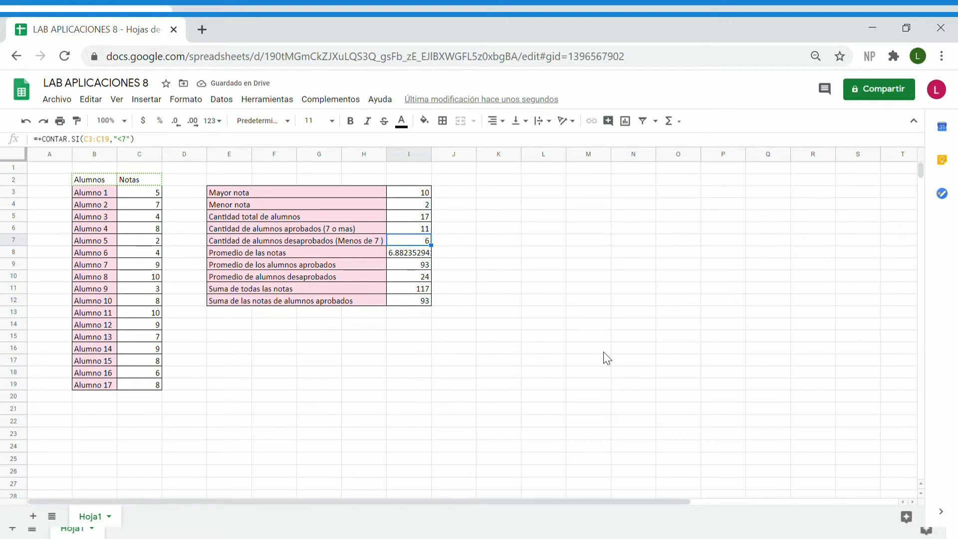
{"action": "left_click", "coordinate": [483, 279]}
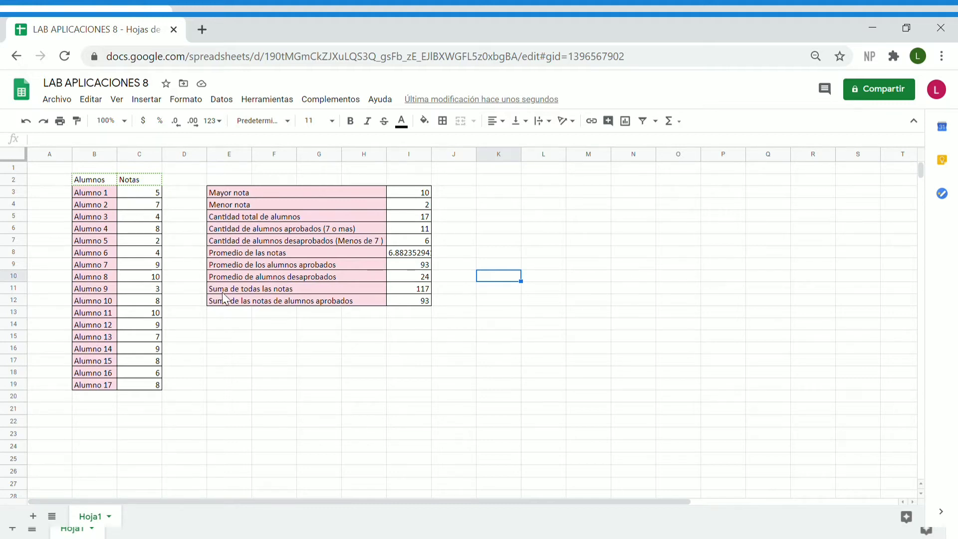
Step: Start a conditional formatting rule for the grades in C3:C19
{"action": "left_click", "coordinate": [135, 197]}
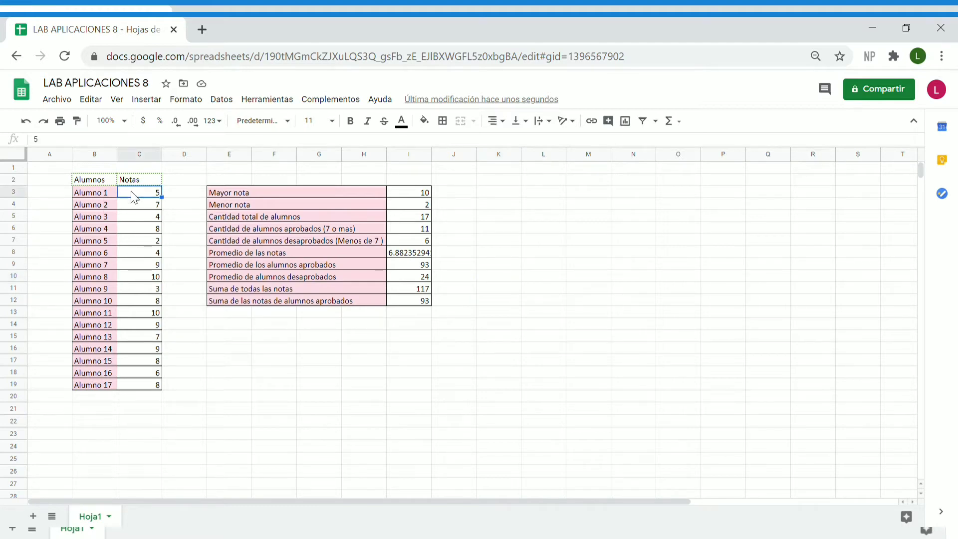
{"action": "left_click_drag", "start_coordinate": [135, 197], "coordinate": [139, 385]}
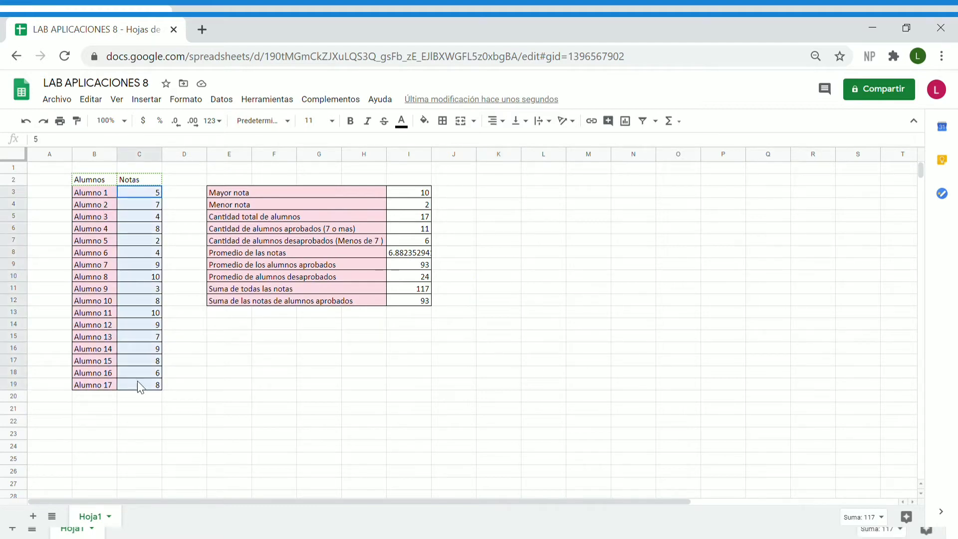
{"action": "left_click", "coordinate": [424, 121]}
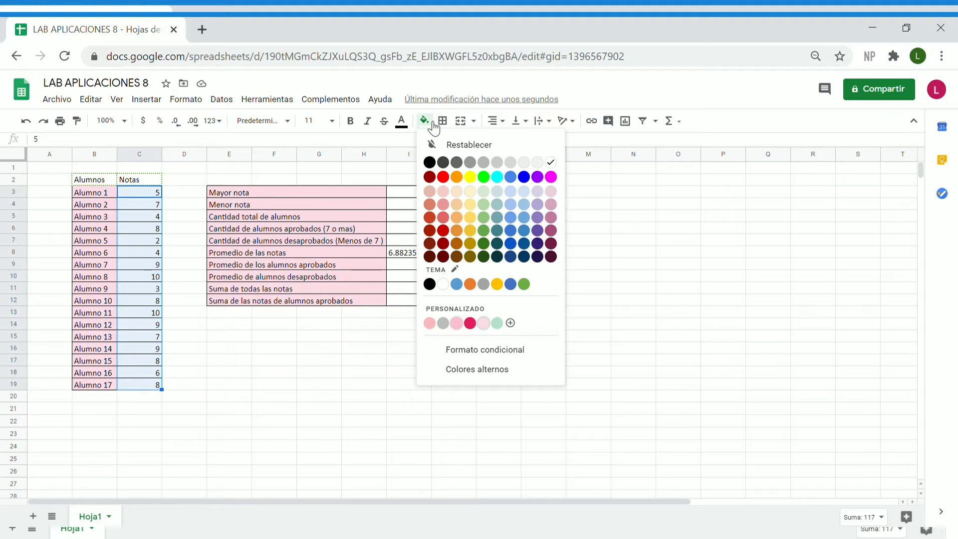
{"action": "left_click", "coordinate": [518, 352]}
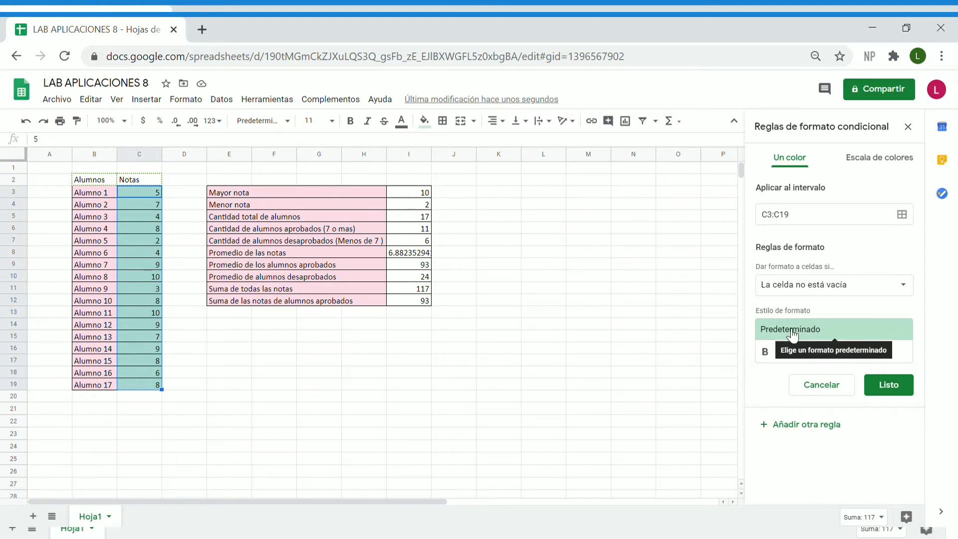
Step: Set the rule condition to "Es igual a" 10 with the default green style and save the rule
{"action": "left_click", "coordinate": [867, 288]}
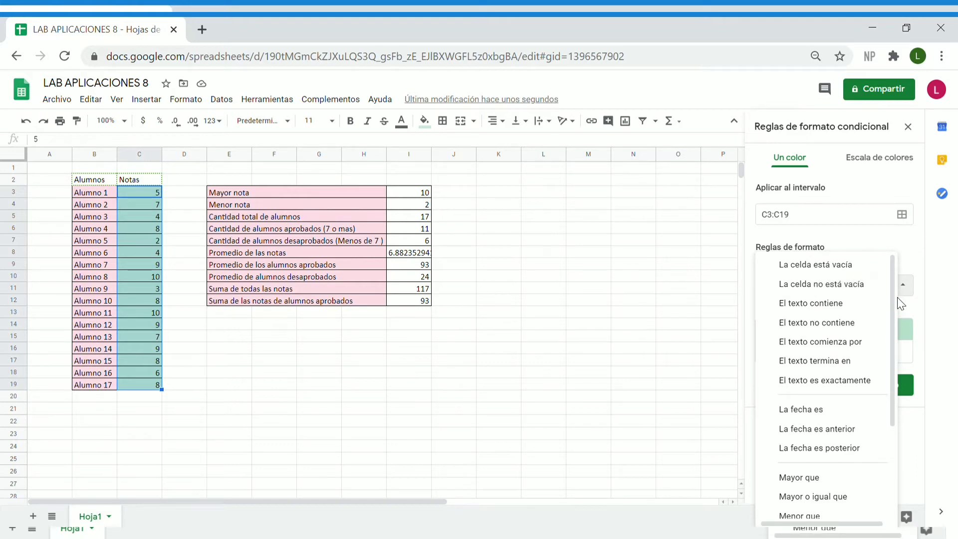
{"action": "mouse_move", "coordinate": [892, 291]}
{"action": "left_mouse_down"}
{"action": "mouse_move", "coordinate": [902, 381]}
{"action": "mouse_move", "coordinate": [896, 277]}
{"action": "left_mouse_up"}
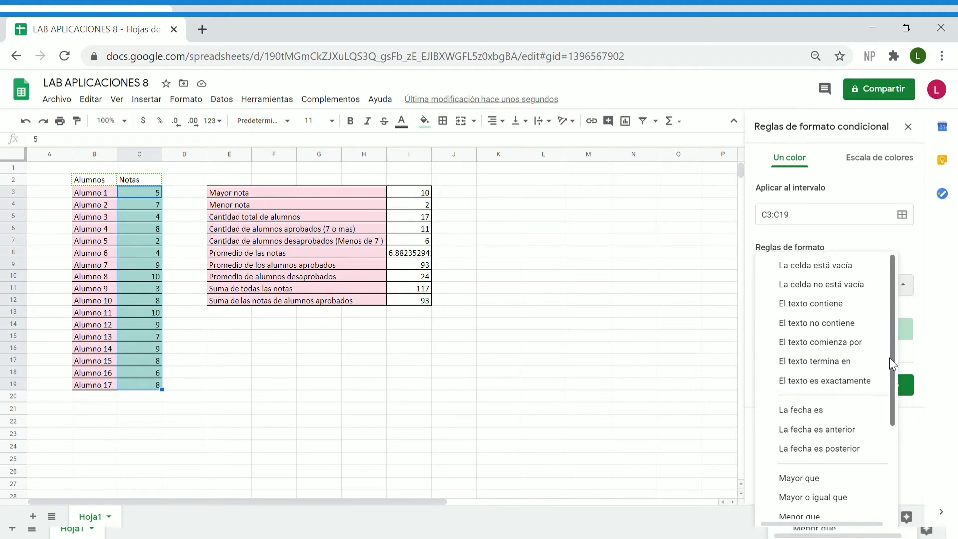
{"action": "left_click_drag", "start_coordinate": [890, 355], "coordinate": [883, 471]}
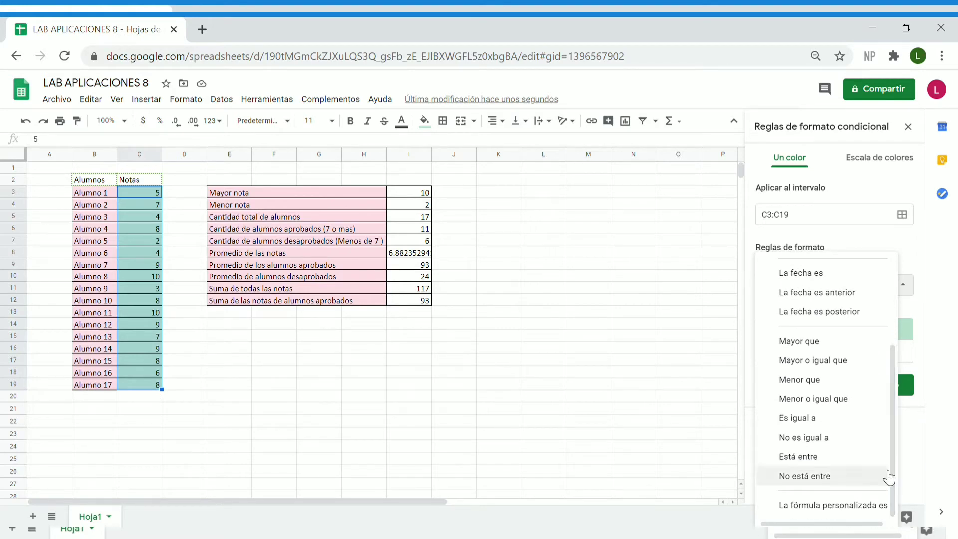
{"action": "left_click", "coordinate": [821, 426]}
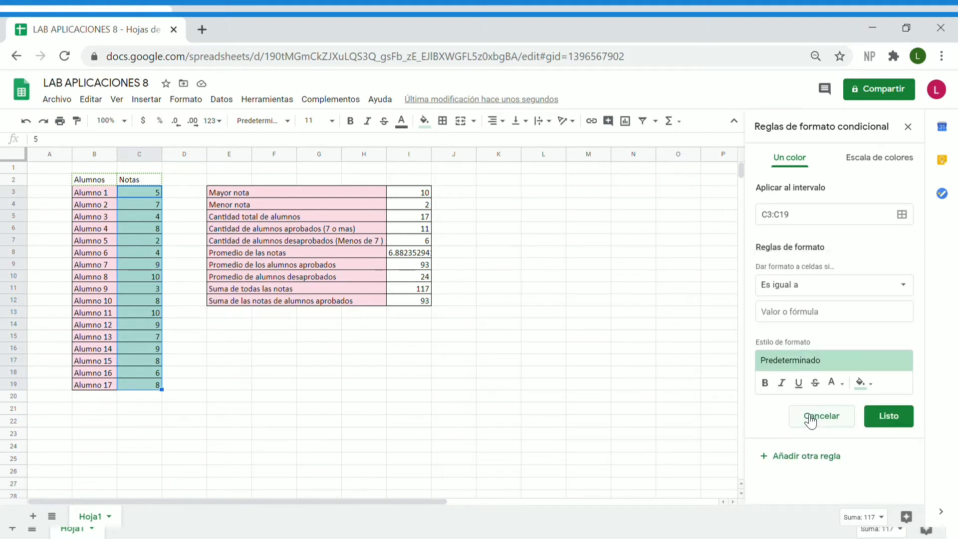
{"action": "left_click", "coordinate": [829, 317]}
{"action": "type", "text": "10"}
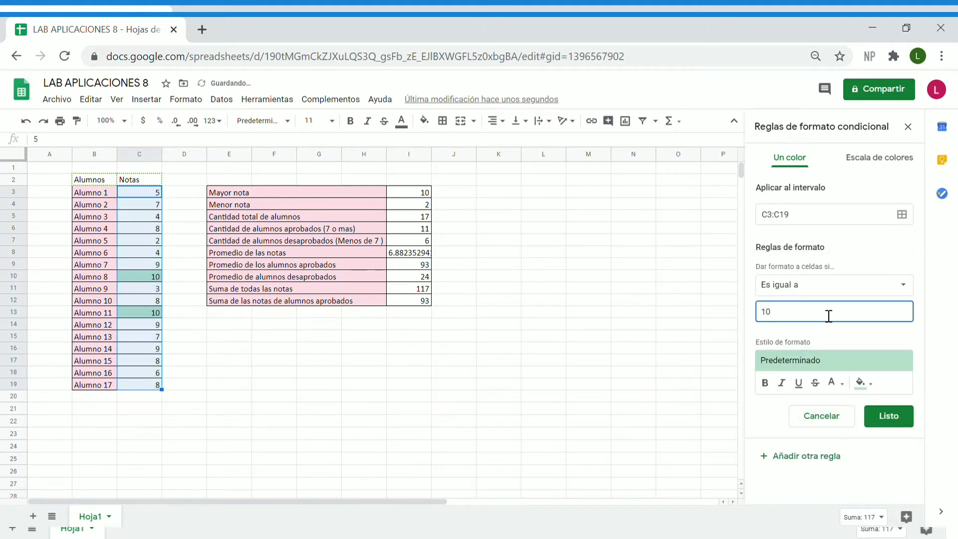
{"action": "left_click", "coordinate": [889, 418]}
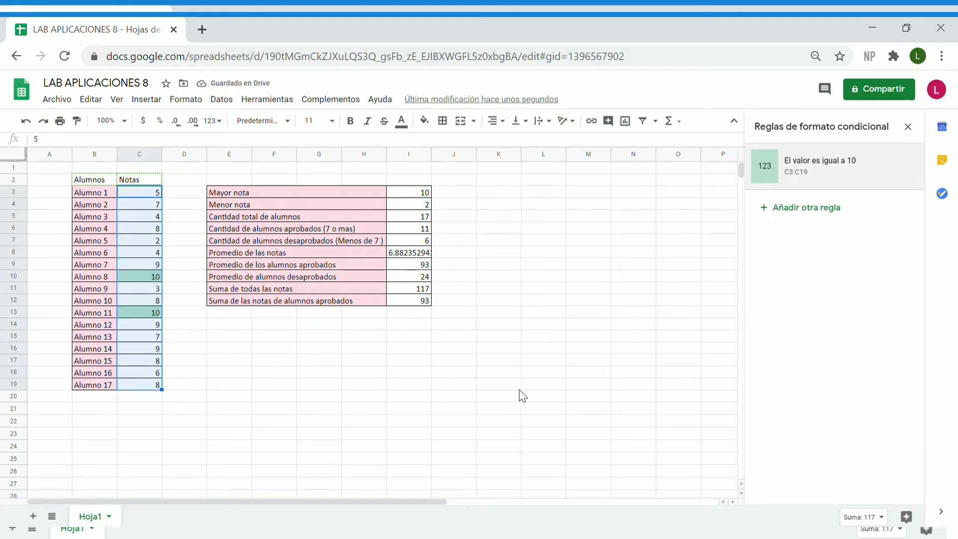
{"action": "left_click", "coordinate": [549, 350]}
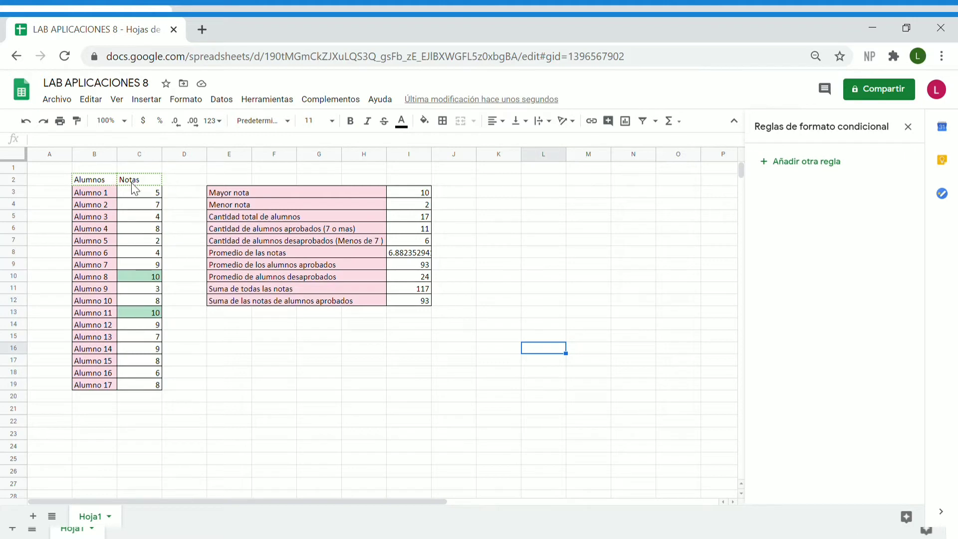
Step: Add another conditional formatting rule for C3:C19 with a red fill
{"action": "left_click_drag", "start_coordinate": [136, 193], "coordinate": [148, 381]}
{"action": "left_click", "coordinate": [332, 399]}
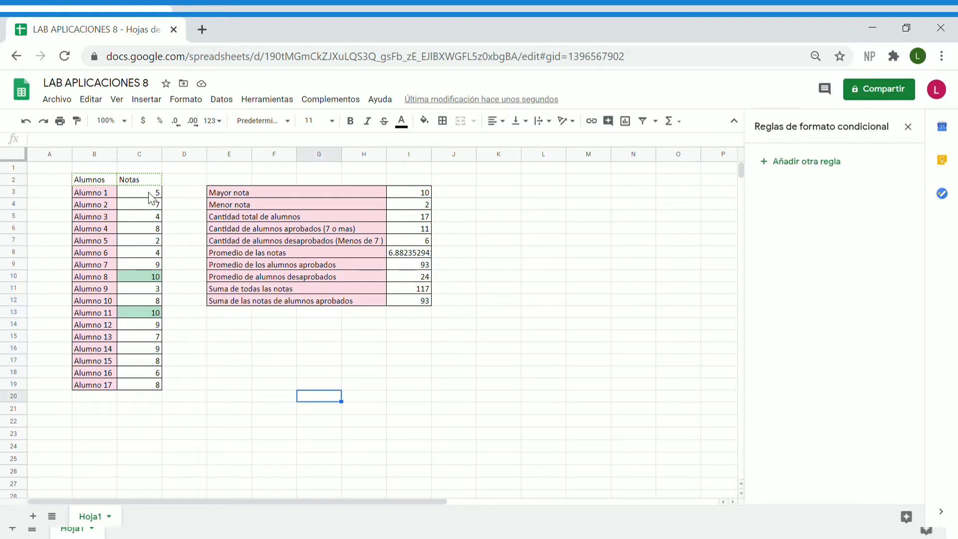
{"action": "left_click_drag", "start_coordinate": [150, 192], "coordinate": [136, 385]}
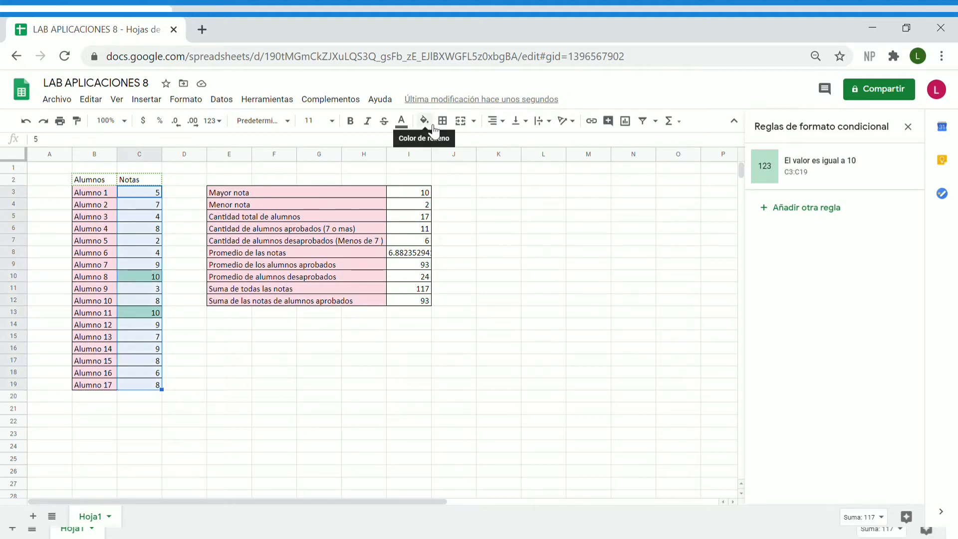
{"action": "left_click", "coordinate": [776, 209]}
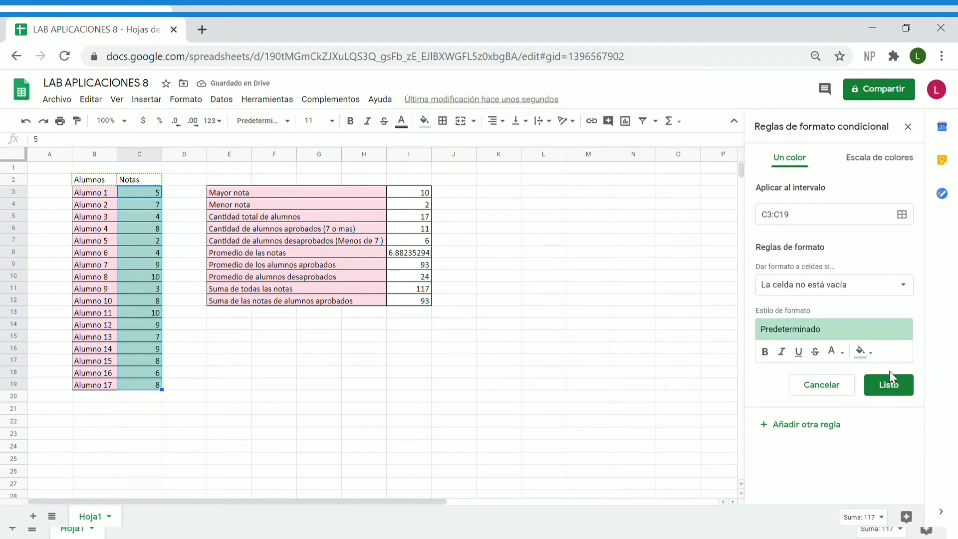
{"action": "left_click", "coordinate": [872, 362]}
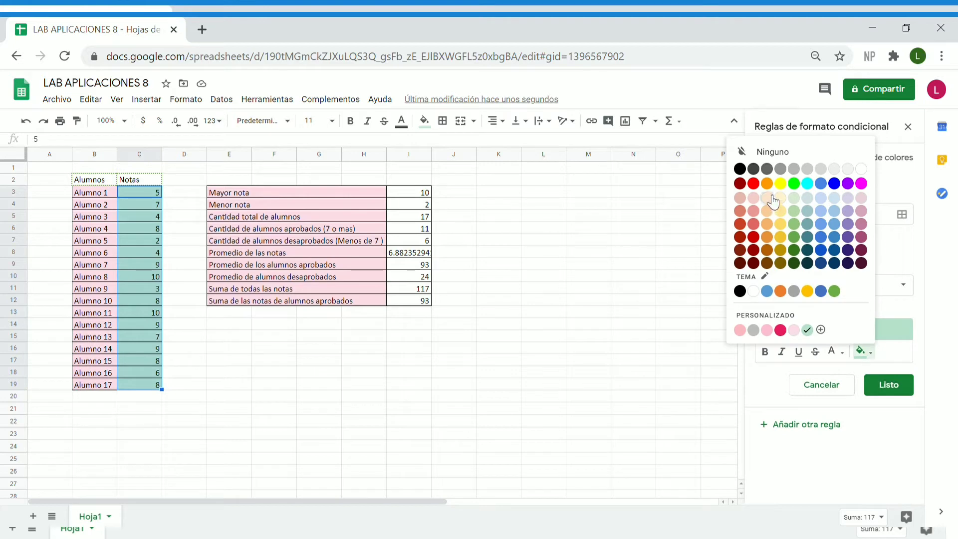
{"action": "left_click", "coordinate": [756, 184]}
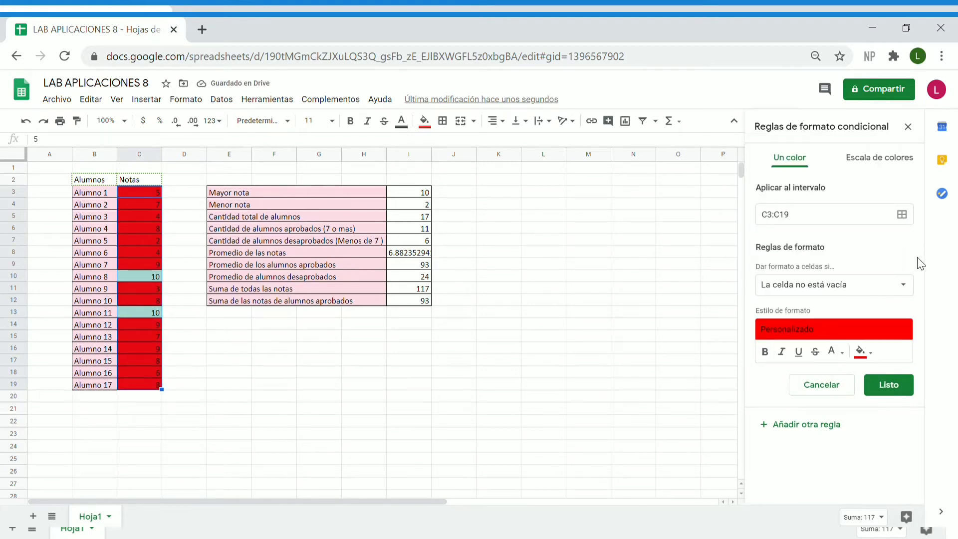
Step: Set the red rule's condition to "Menor o igual que" 4 and save the rule
{"action": "left_click", "coordinate": [884, 289]}
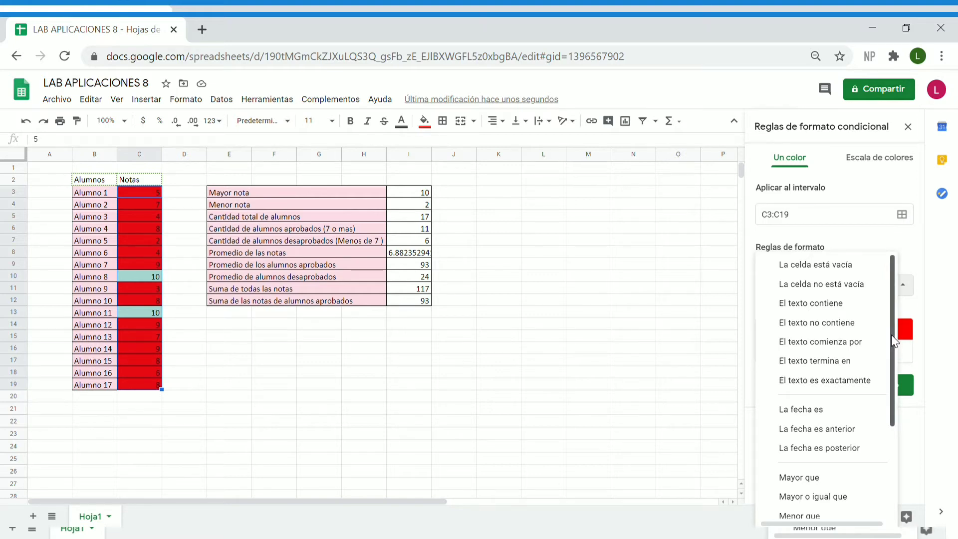
{"action": "left_click_drag", "start_coordinate": [892, 340], "coordinate": [887, 450]}
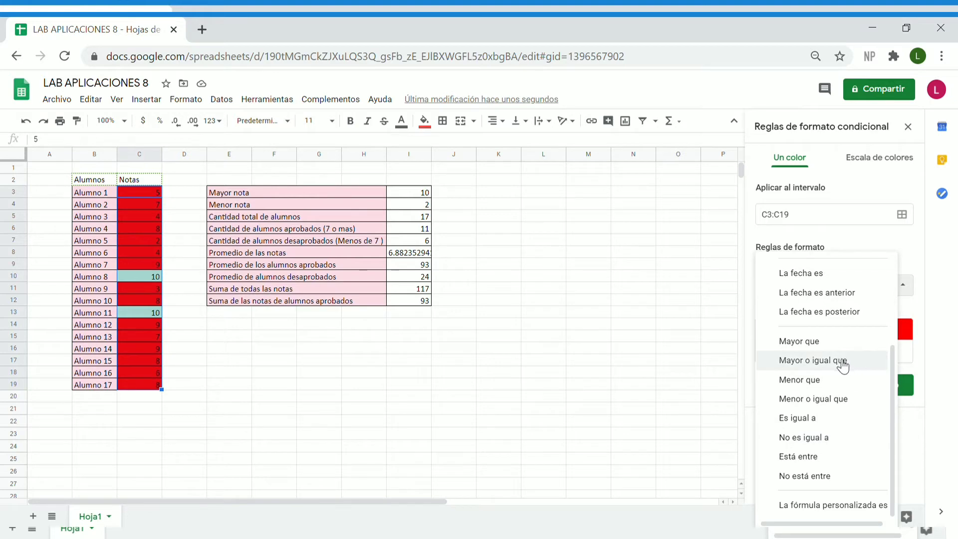
{"action": "left_click", "coordinate": [843, 409]}
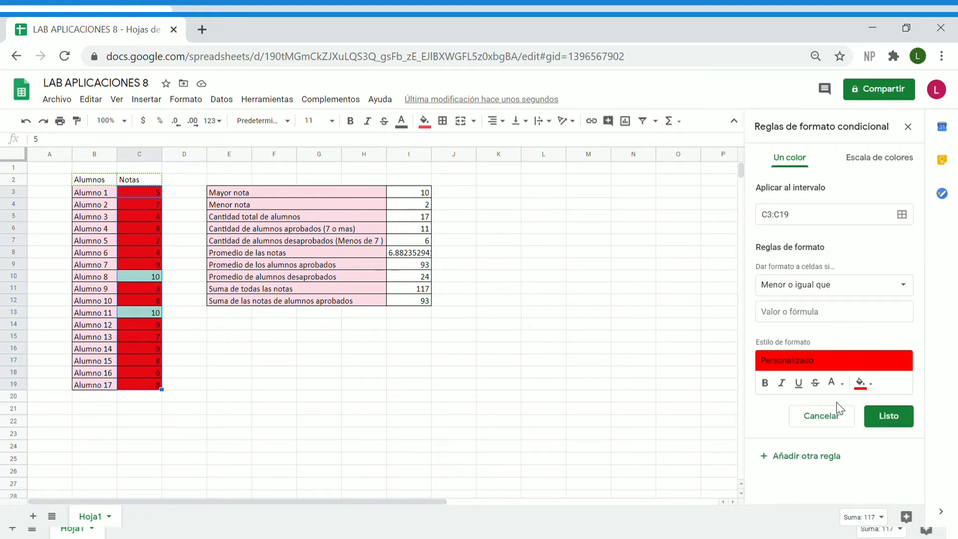
{"action": "left_click", "coordinate": [788, 311]}
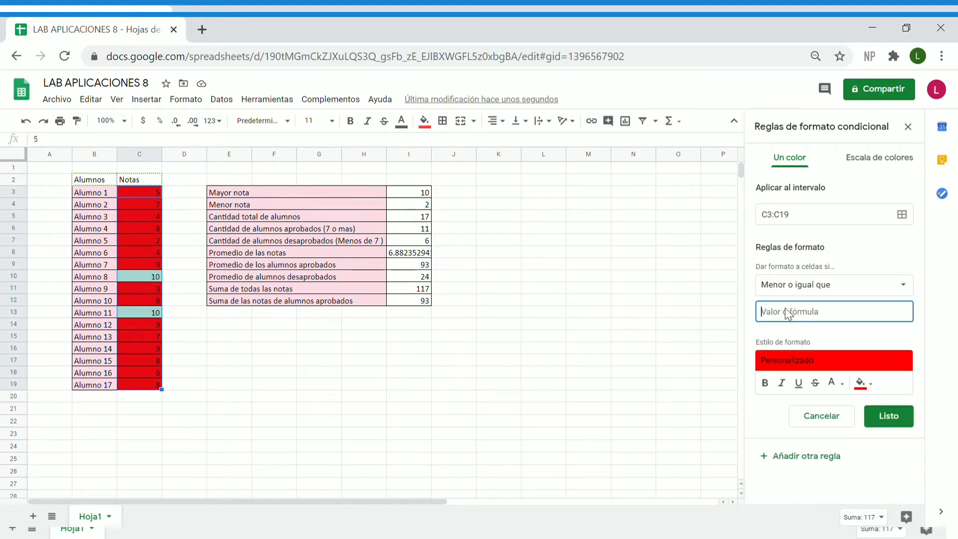
{"action": "type", "text": "4"}
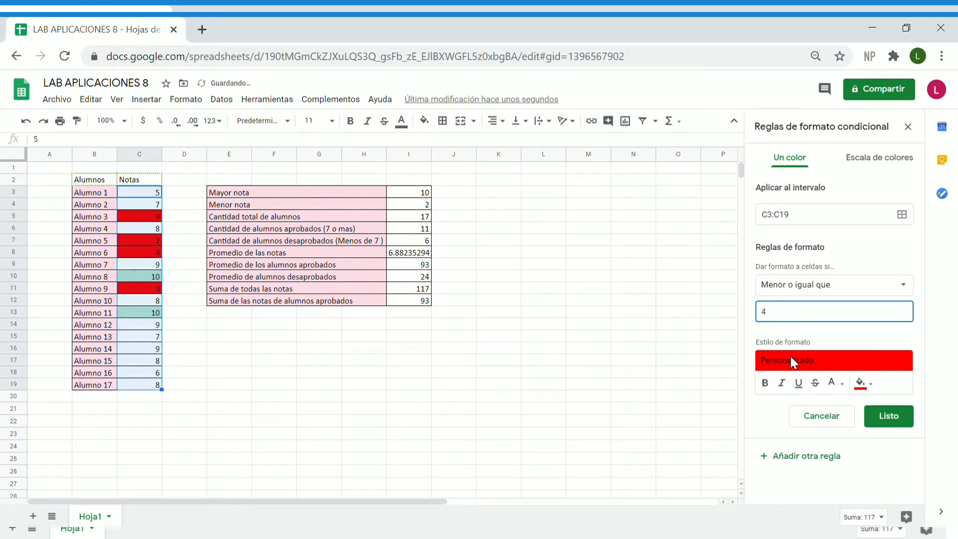
{"action": "left_click", "coordinate": [895, 419]}
{"action": "left_click", "coordinate": [337, 364]}
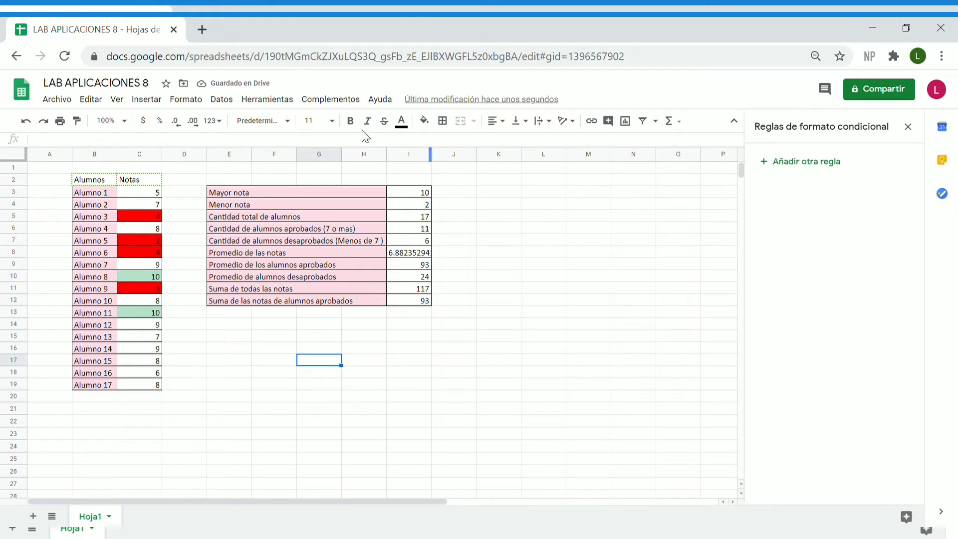
Step: Add a third conditional formatting rule for C3:C19 with an orange fill
{"action": "left_click_drag", "start_coordinate": [157, 194], "coordinate": [155, 389]}
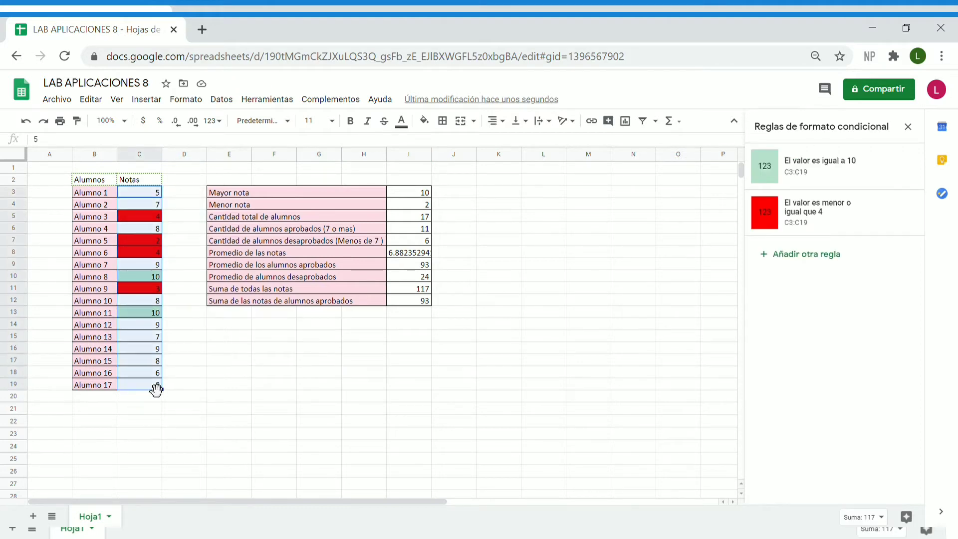
{"action": "left_click", "coordinate": [830, 255]}
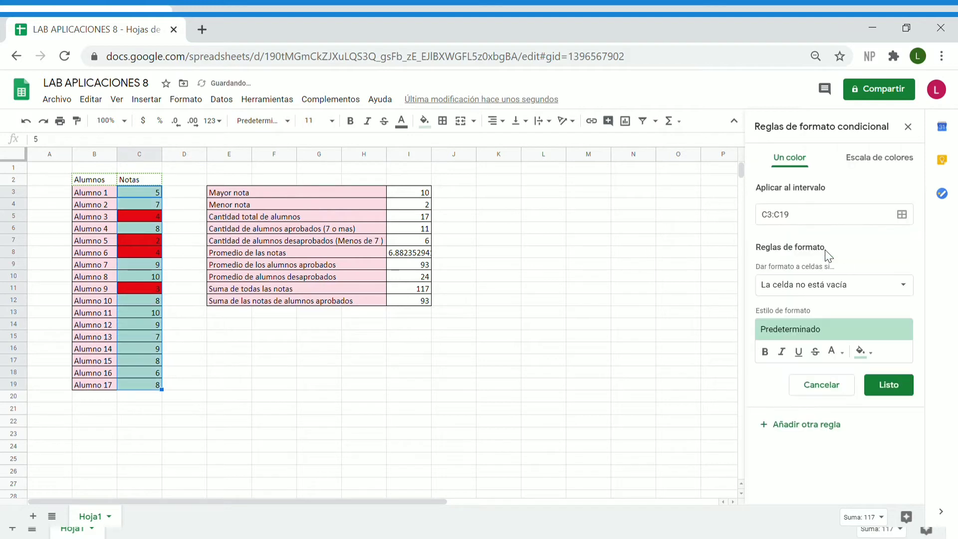
{"action": "left_click", "coordinate": [871, 353]}
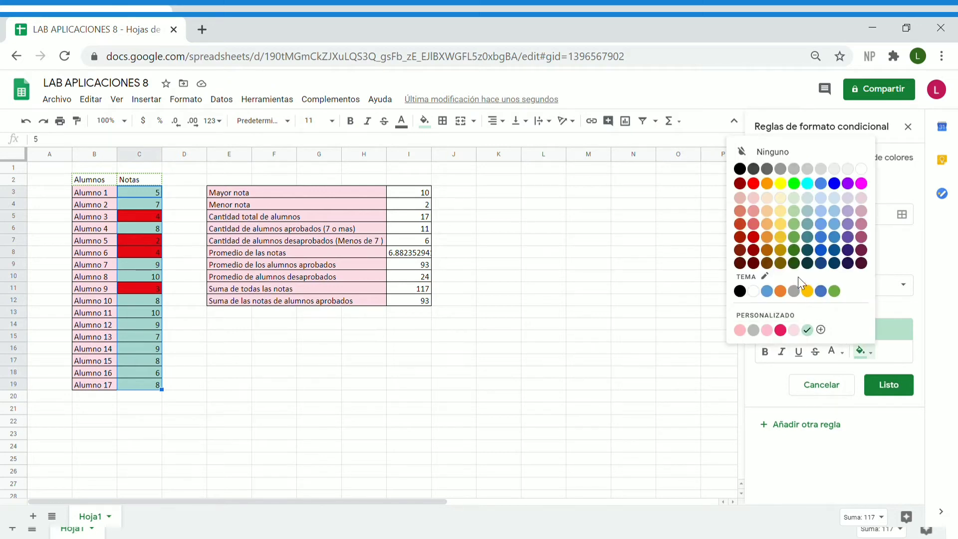
{"action": "left_click", "coordinate": [766, 185]}
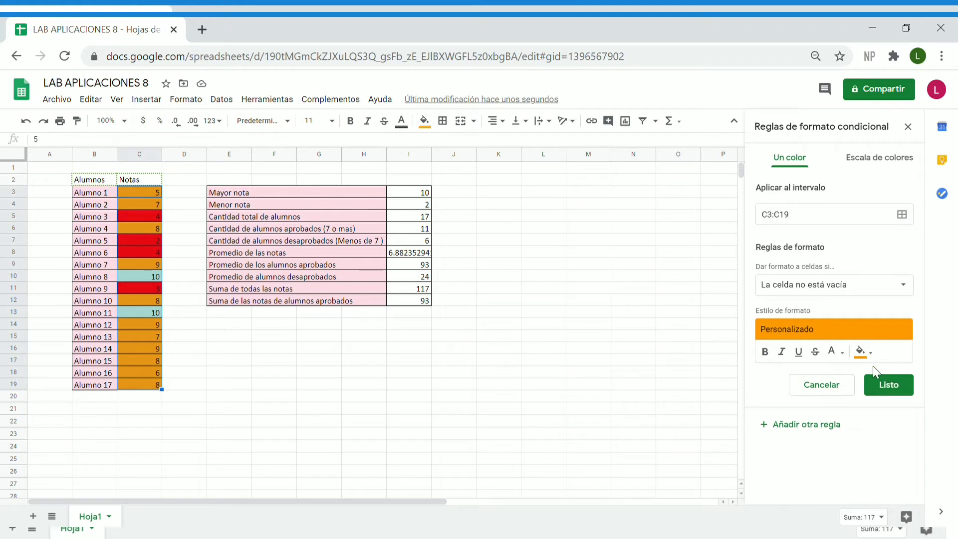
Step: Set the orange rule's condition to "Está entre" 5 and 7 and save the rule
{"action": "left_click", "coordinate": [818, 289]}
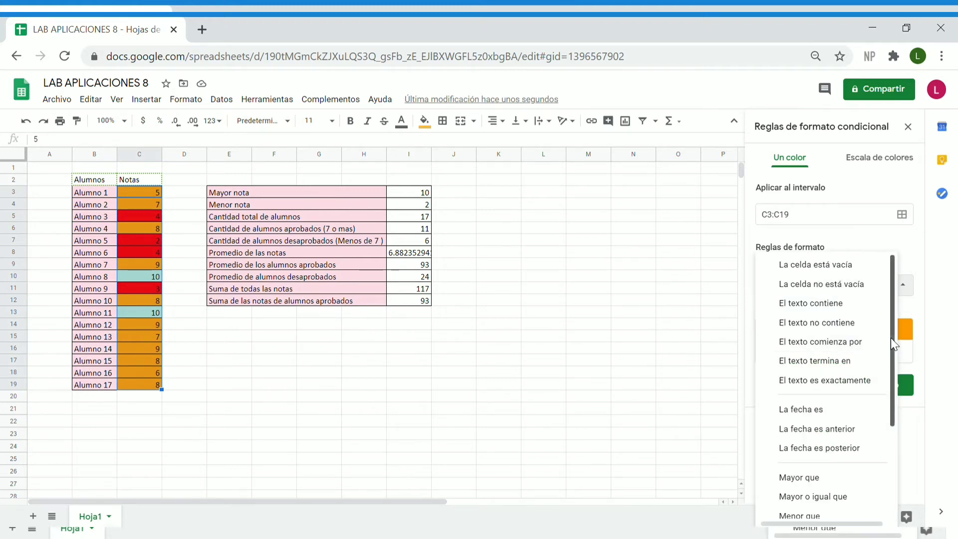
{"action": "left_click_drag", "start_coordinate": [891, 337], "coordinate": [905, 451]}
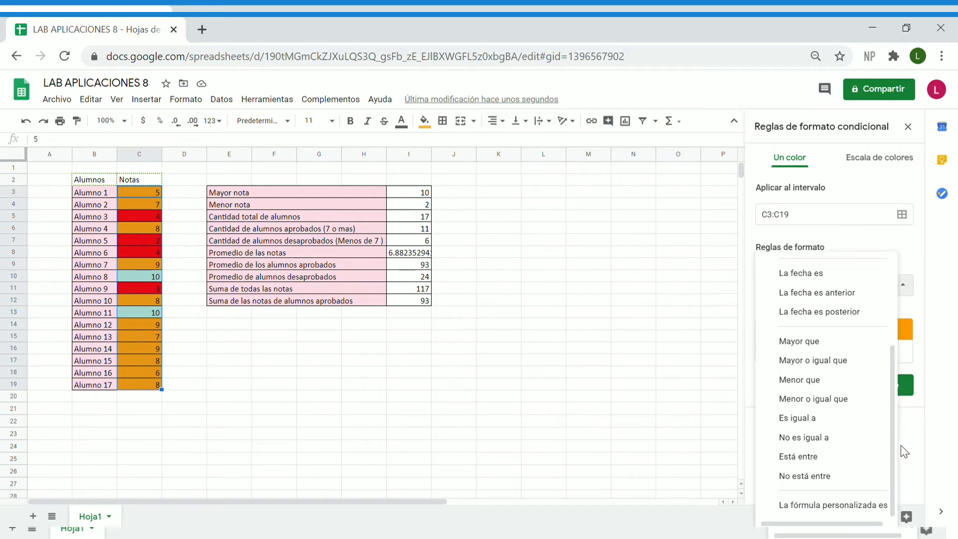
{"action": "left_click", "coordinate": [838, 456]}
{"action": "left_click", "coordinate": [792, 319]}
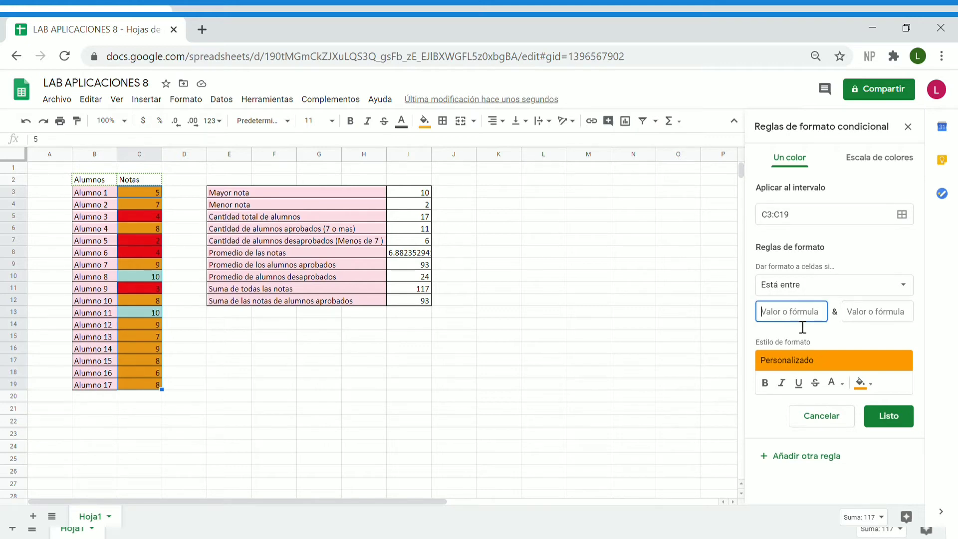
{"action": "type", "text": "5"}
{"action": "left_click", "coordinate": [870, 322]}
{"action": "type", "text": "7"}
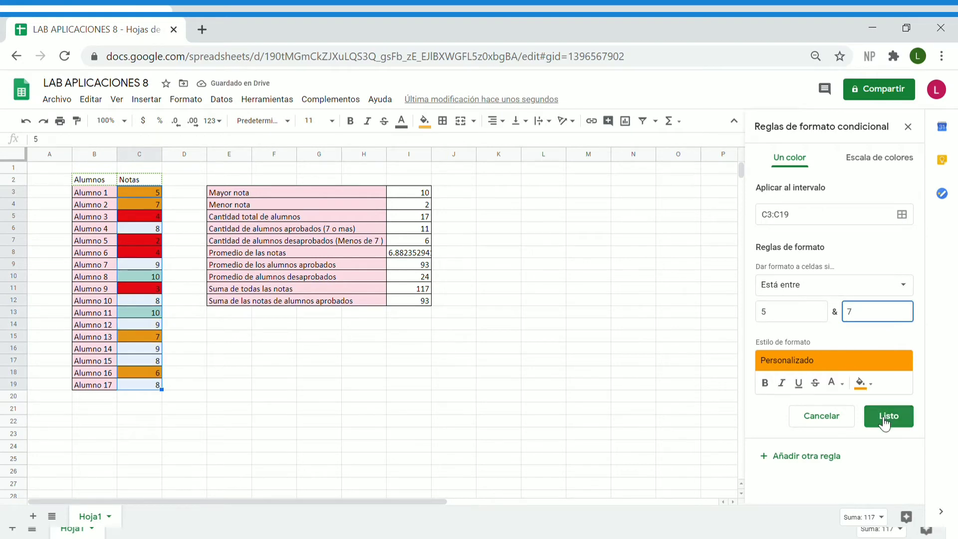
{"action": "left_click", "coordinate": [884, 421]}
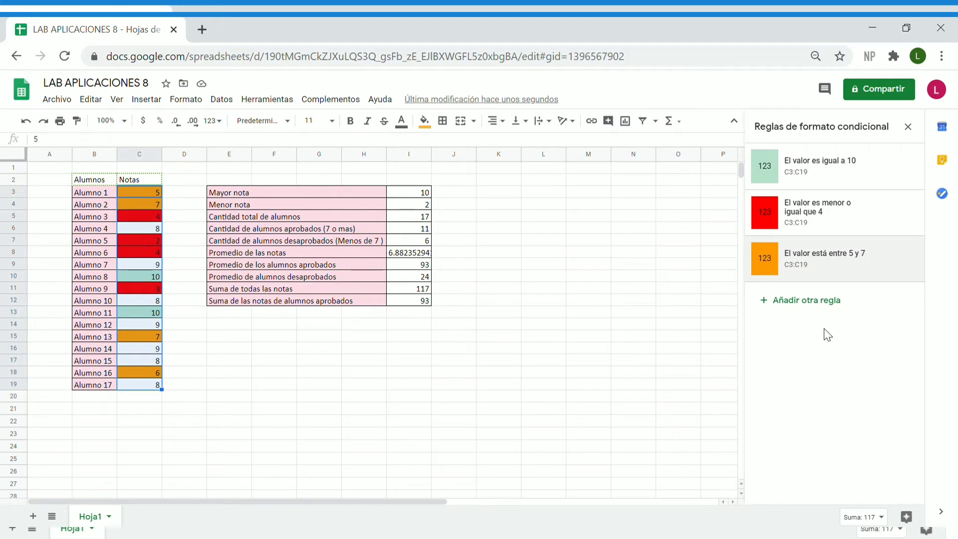
Step: Add a fourth conditional formatting rule for C3:C19 with a yellow fill
{"action": "left_click", "coordinate": [806, 306]}
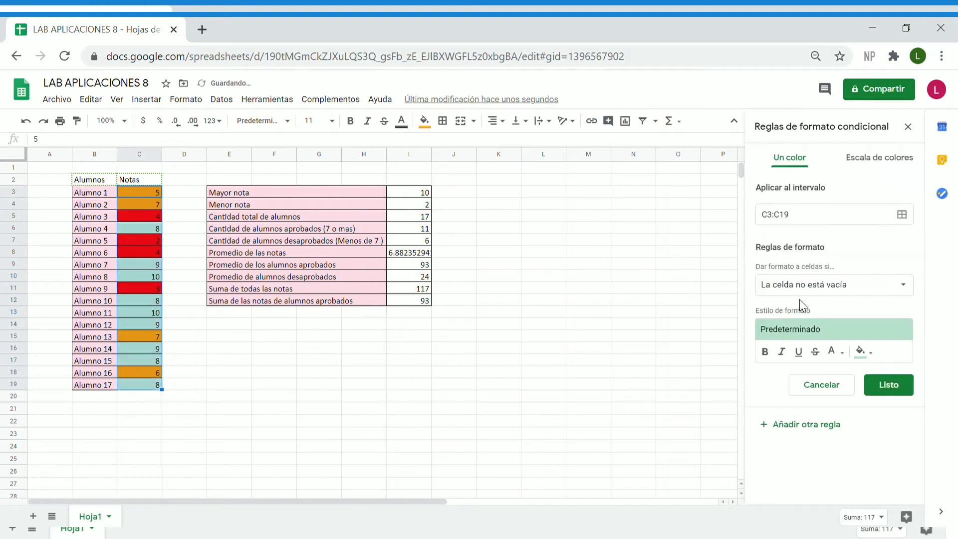
{"action": "left_click", "coordinate": [865, 352]}
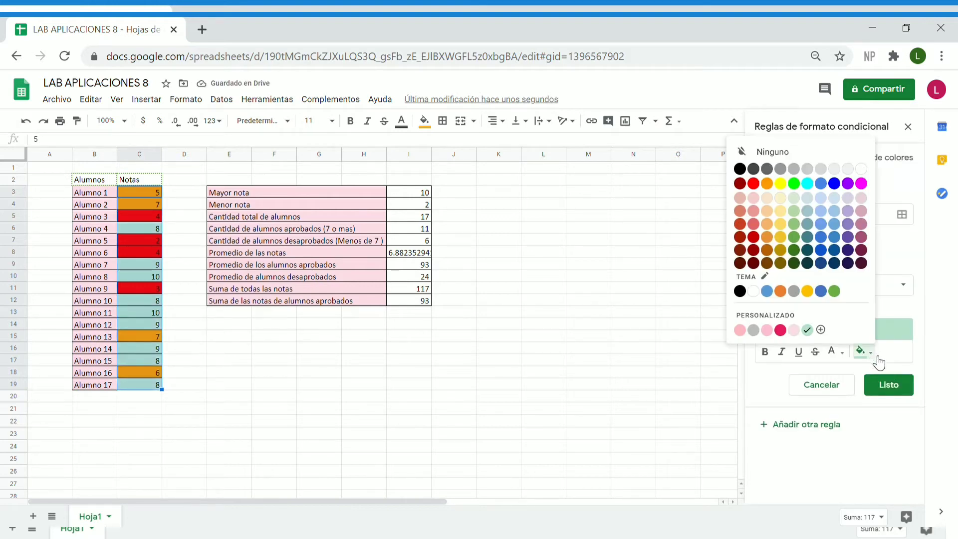
{"action": "left_click", "coordinate": [782, 186]}
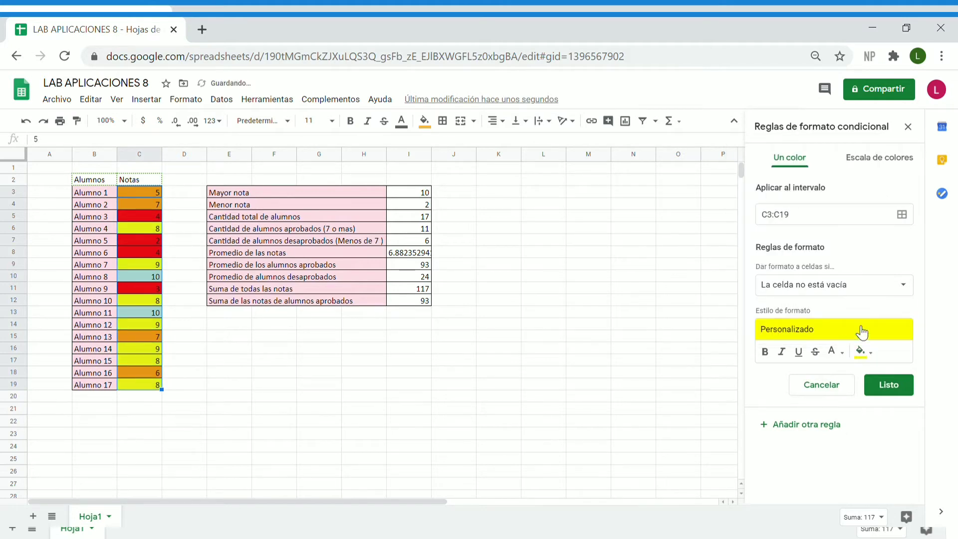
Step: Set the yellow rule's condition to "Está entre" 8 and 9 and save the rule
{"action": "left_click", "coordinate": [851, 285]}
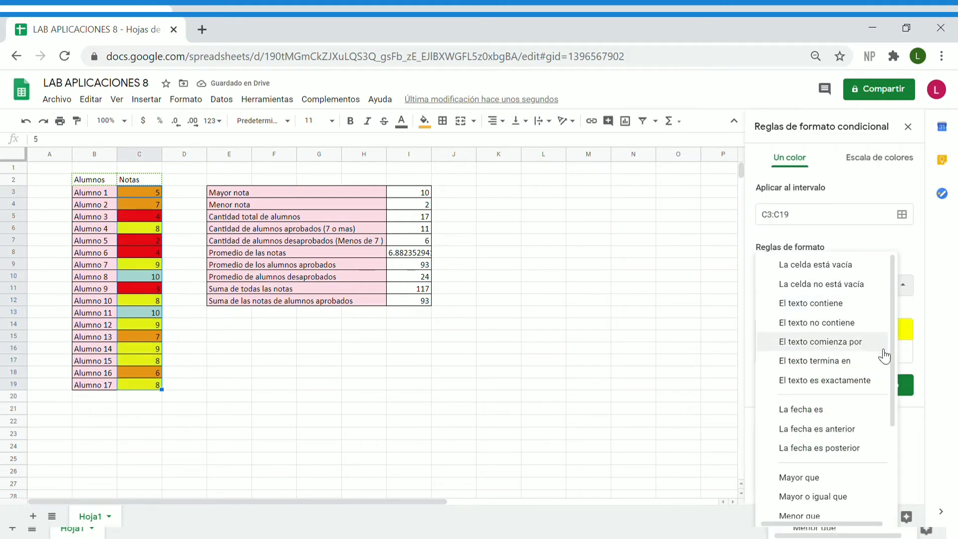
{"action": "left_click_drag", "start_coordinate": [892, 353], "coordinate": [890, 476]}
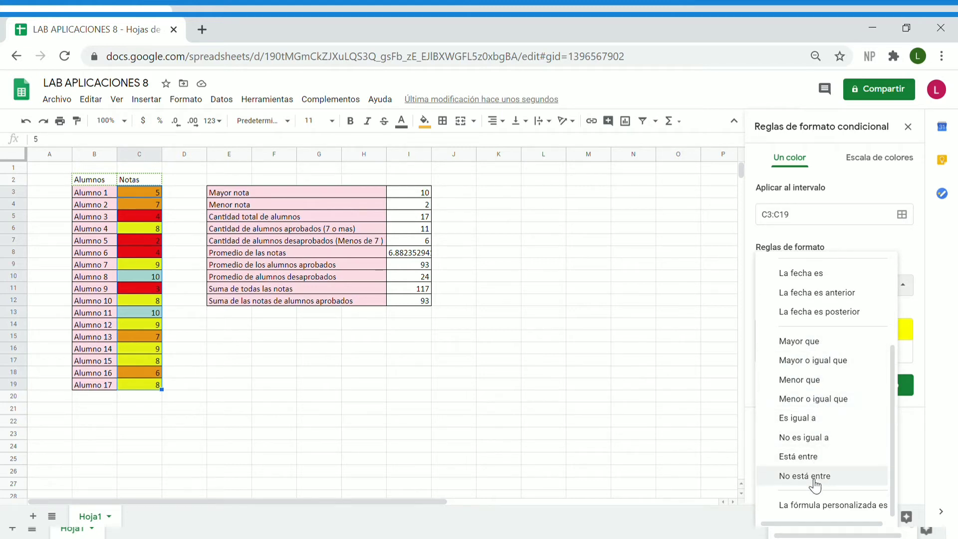
{"action": "left_click", "coordinate": [801, 463]}
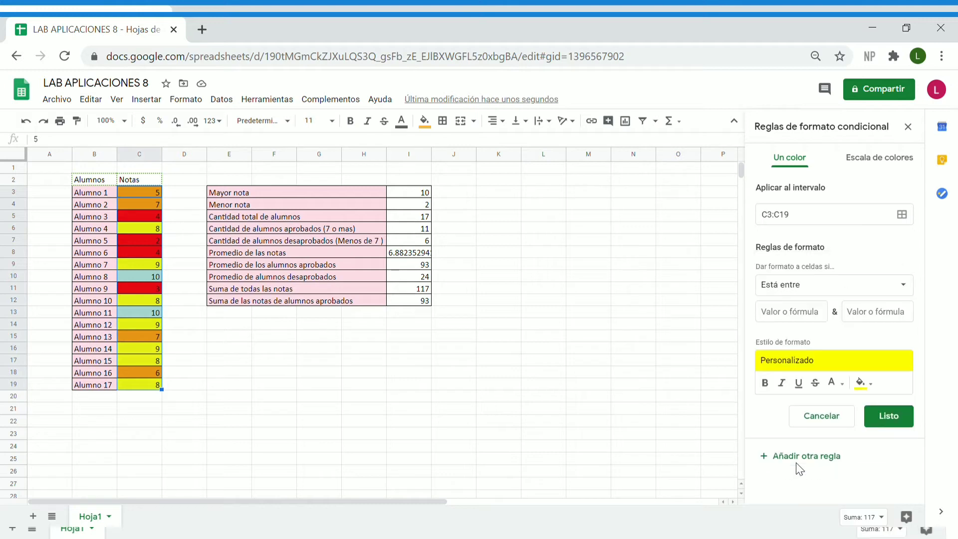
{"action": "left_click", "coordinate": [796, 323]}
{"action": "type", "text": "8"}
{"action": "left_click", "coordinate": [858, 319]}
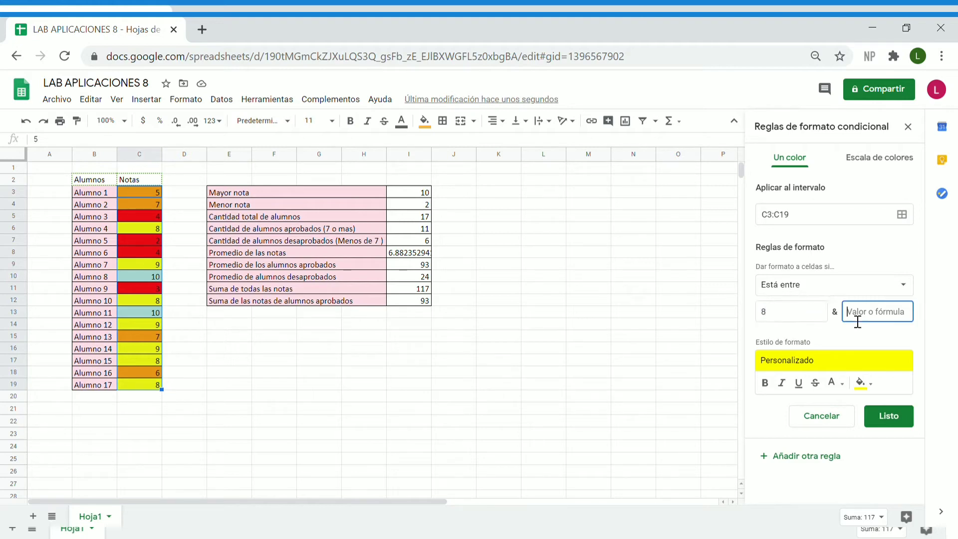
{"action": "type", "text": "9"}
{"action": "left_click", "coordinate": [886, 418]}
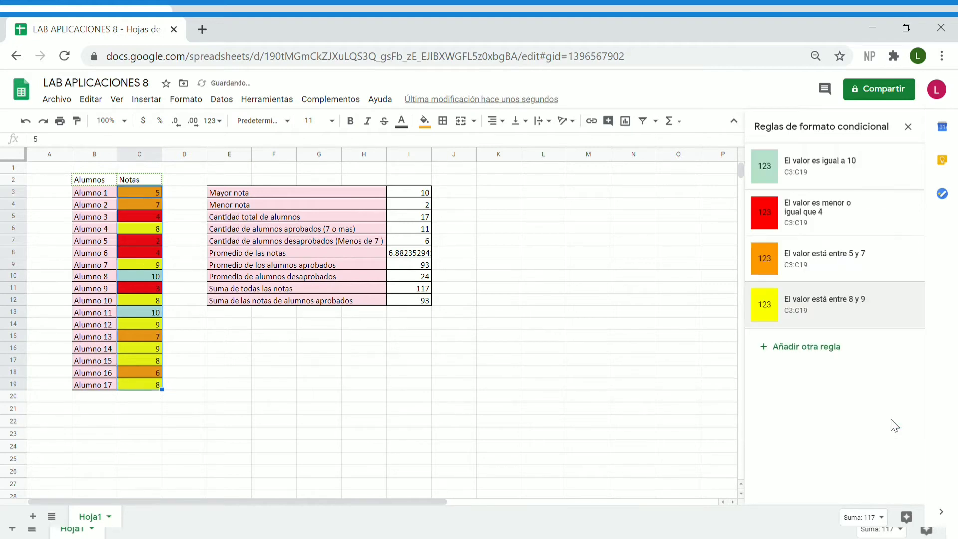
Step: Check the fill colours of individual grade cells in the Notas column against the four conditional formatting rules
{"action": "left_click", "coordinate": [642, 360]}
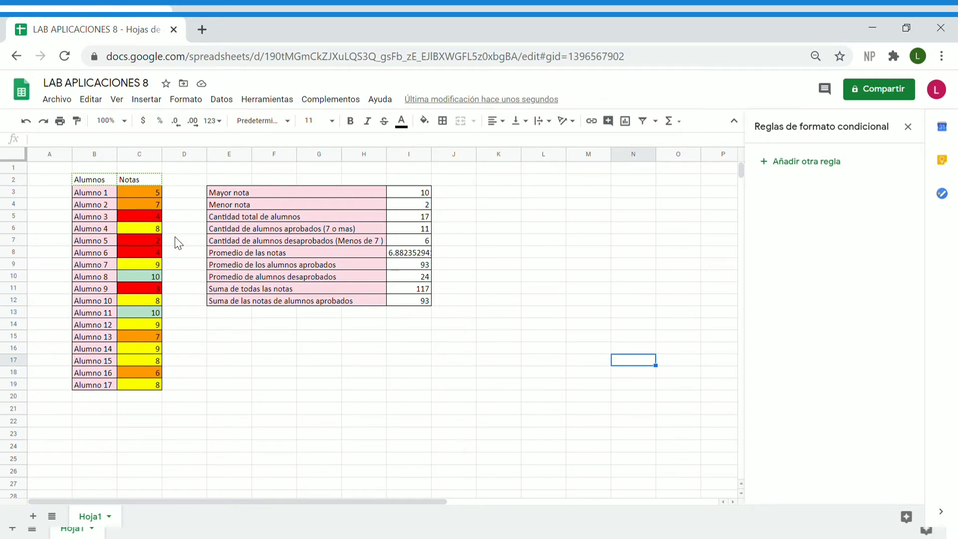
{"action": "left_click", "coordinate": [147, 215]}
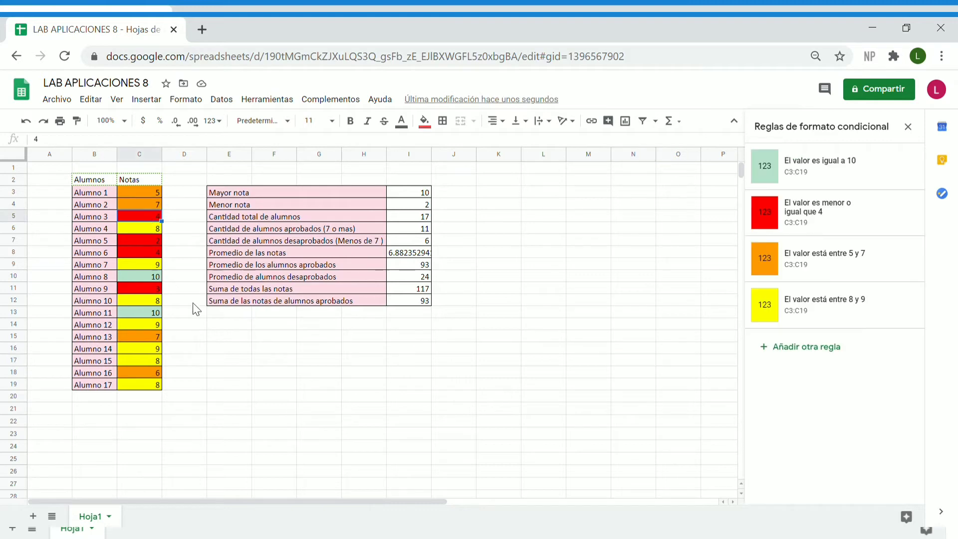
{"action": "left_click", "coordinate": [142, 310]}
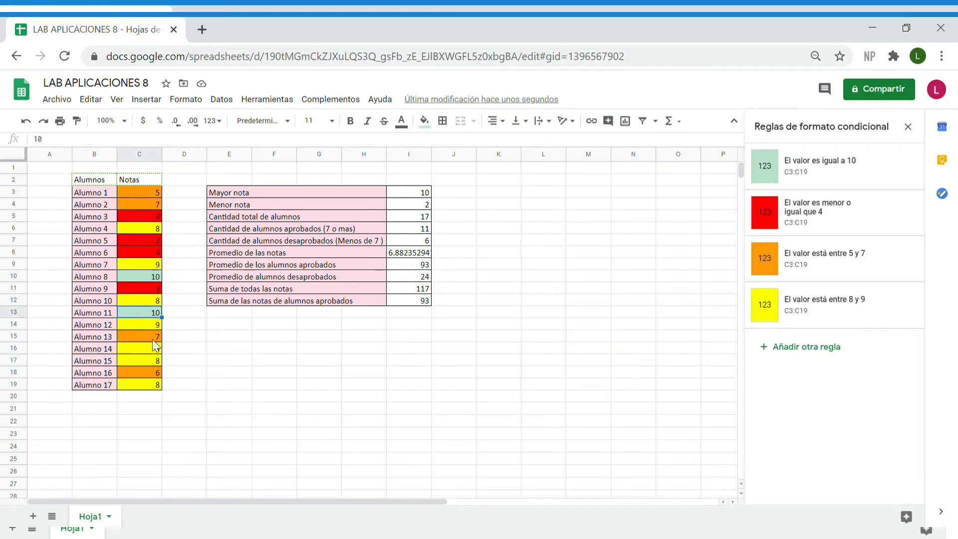
{"action": "left_click", "coordinate": [153, 327]}
{"action": "right_click", "coordinate": [156, 333]}
{"action": "left_click", "coordinate": [133, 338]}
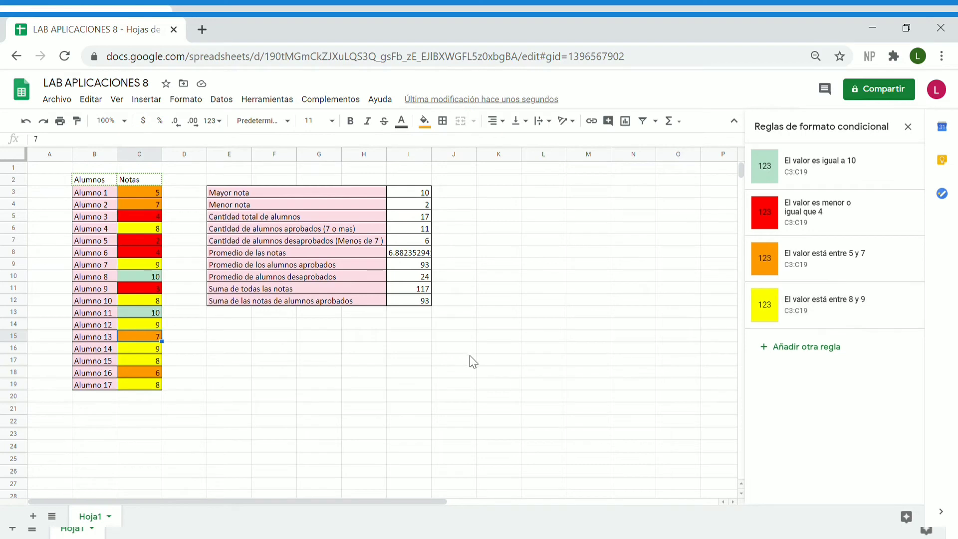
{"action": "left_click", "coordinate": [405, 415]}
{"action": "left_click", "coordinate": [150, 182]}
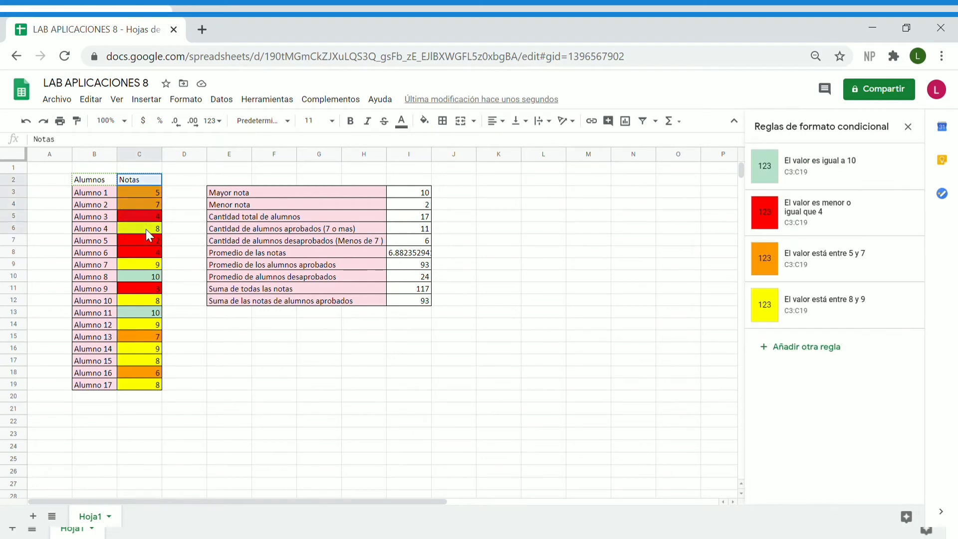
{"action": "left_click_drag", "start_coordinate": [148, 256], "coordinate": [144, 383]}
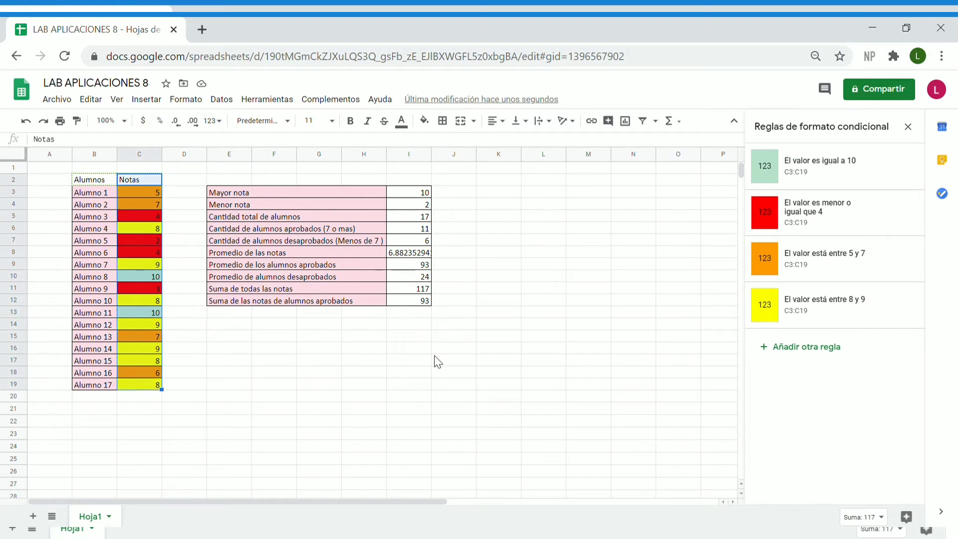
{"action": "left_click", "coordinate": [791, 352]}
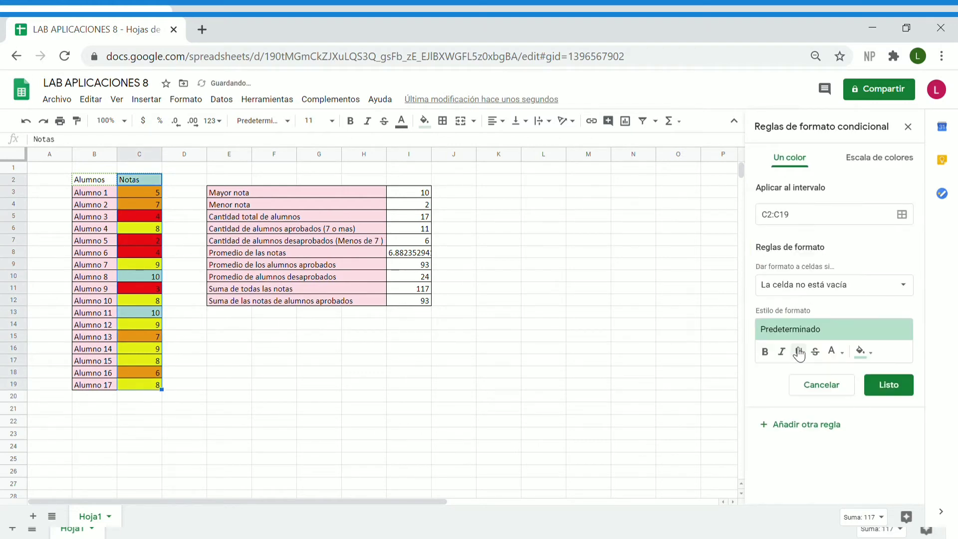
{"action": "left_click", "coordinate": [847, 290]}
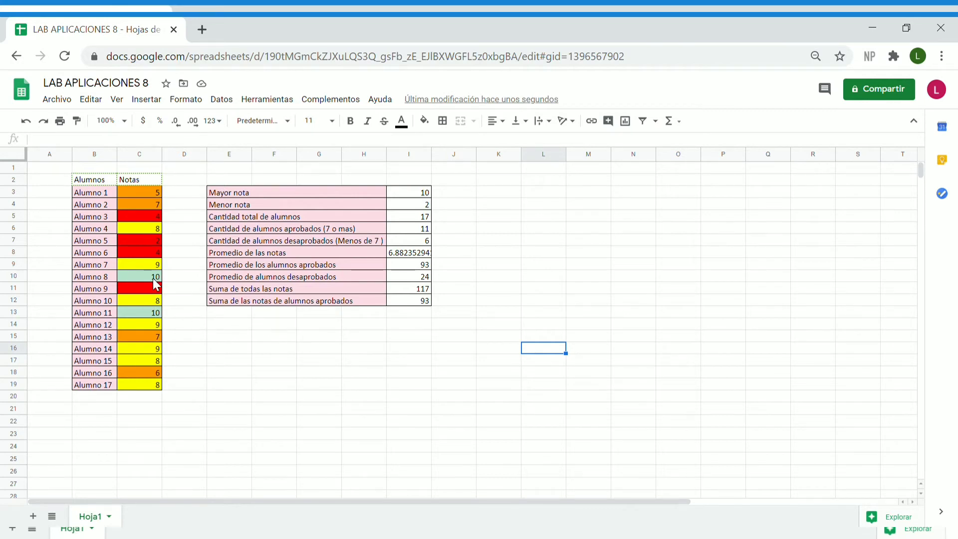
Step: Insert a chart from the Alumnos and Notas table in B2:C19 and reposition it over the summary table
{"action": "left_click_drag", "start_coordinate": [131, 190], "coordinate": [137, 388]}
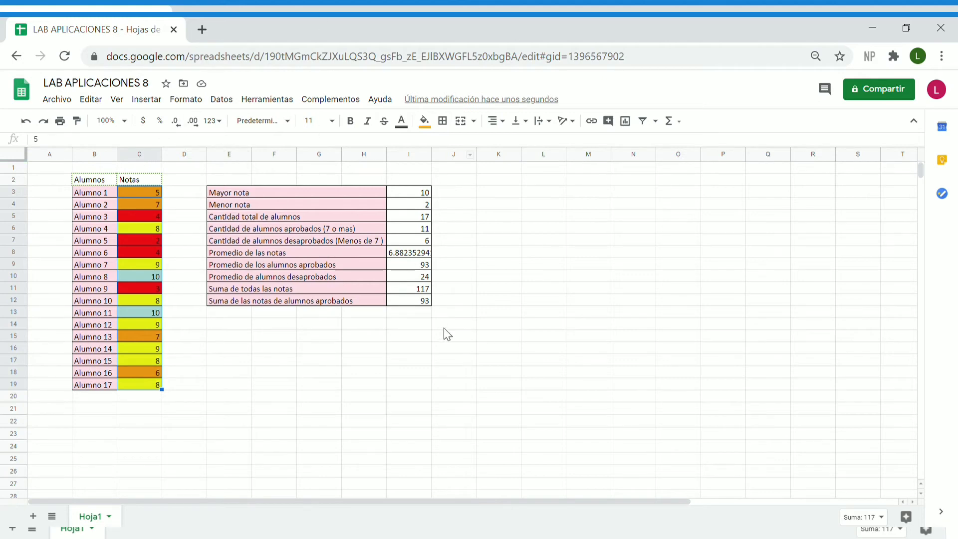
{"action": "left_click", "coordinate": [211, 388]}
{"action": "left_click_drag", "start_coordinate": [76, 181], "coordinate": [154, 387]}
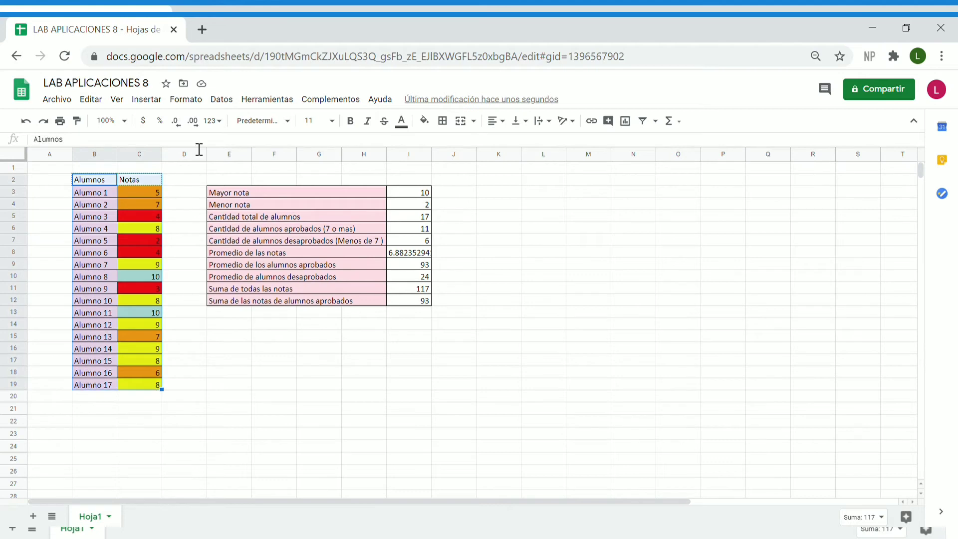
{"action": "left_click", "coordinate": [142, 102]}
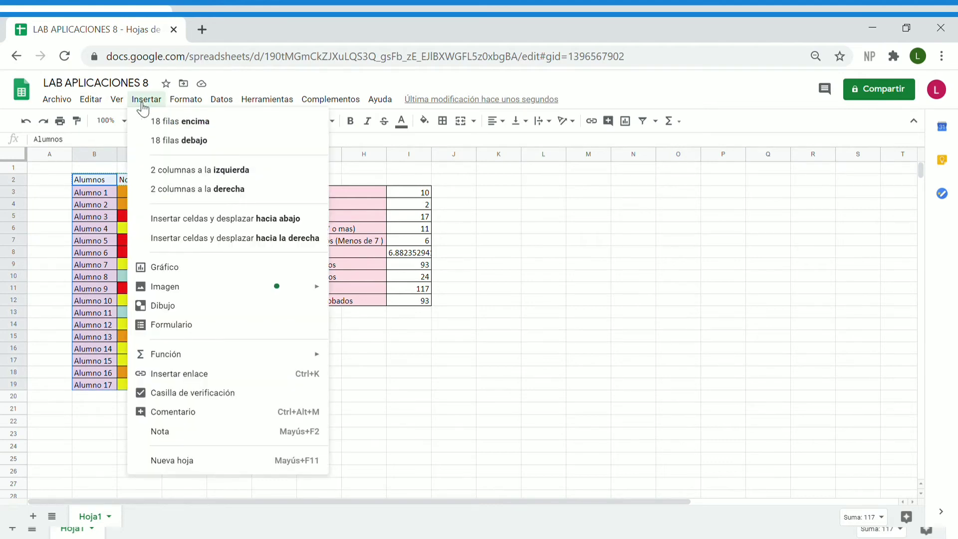
{"action": "left_click", "coordinate": [227, 270]}
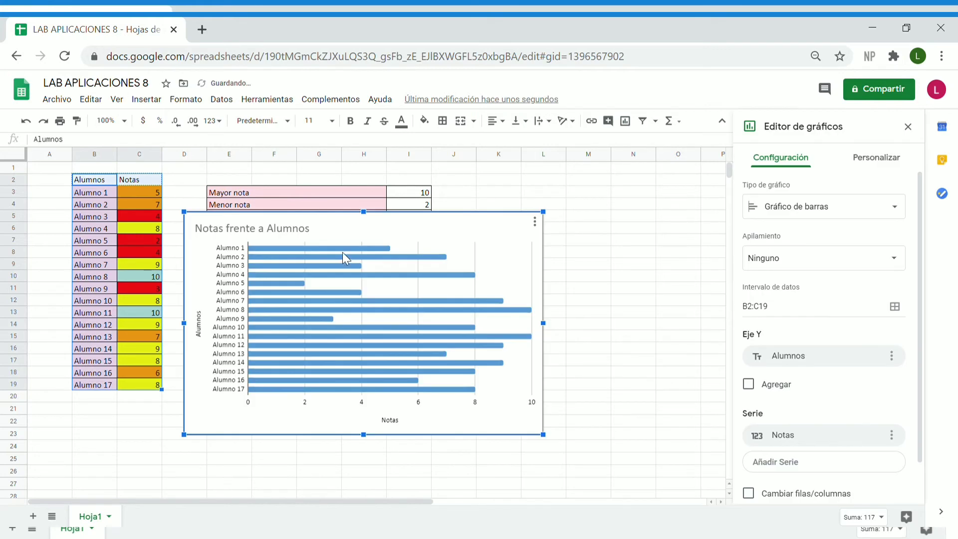
{"action": "left_click_drag", "start_coordinate": [417, 275], "coordinate": [487, 251]}
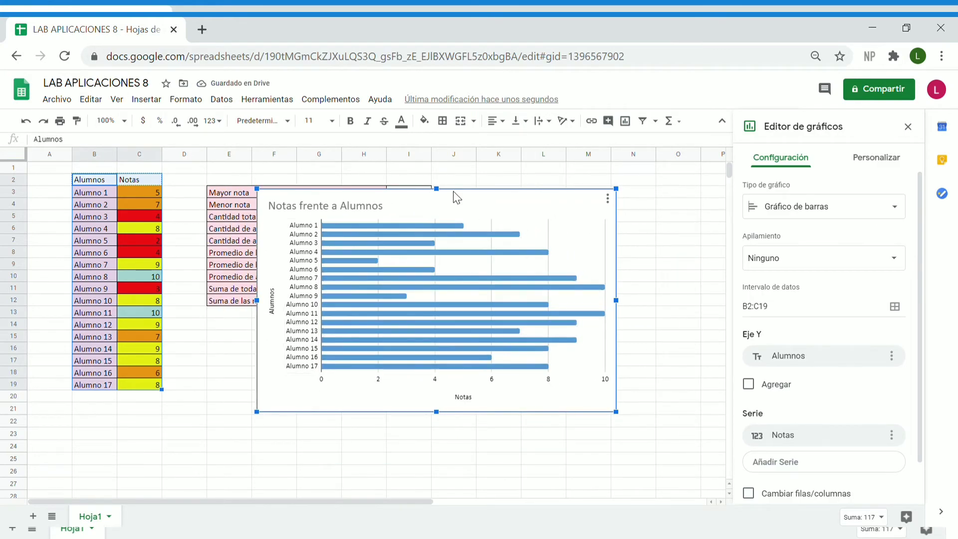
Step: Try the "Gráfico circular" and "Gráfico de líneas" chart types on the grades chart
{"action": "left_click", "coordinate": [821, 213]}
{"action": "left_click", "coordinate": [855, 276]}
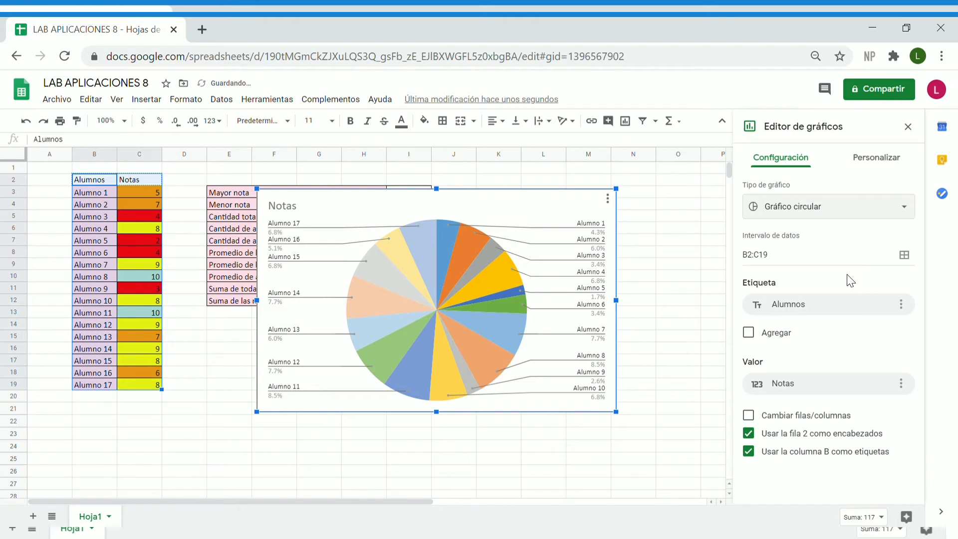
{"action": "left_click", "coordinate": [838, 212]}
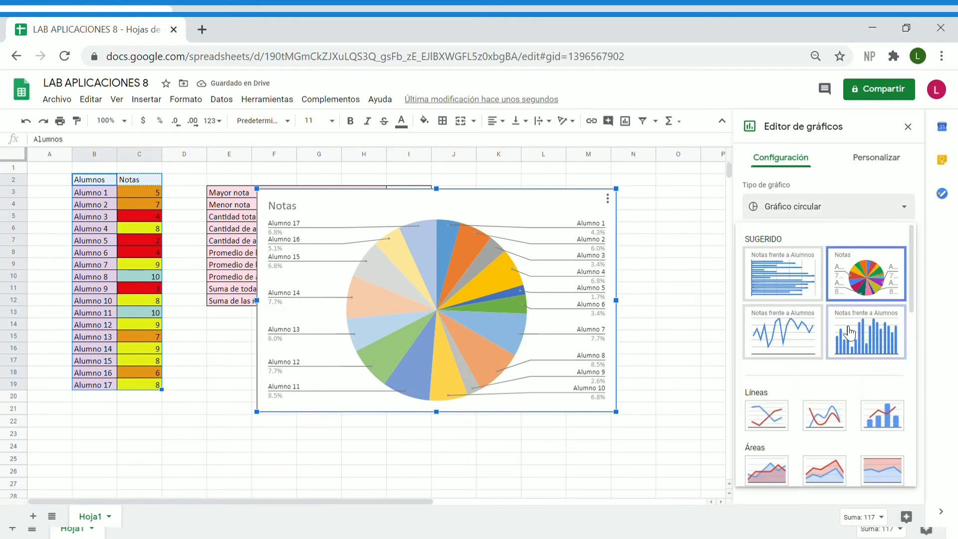
{"action": "left_click", "coordinate": [798, 349]}
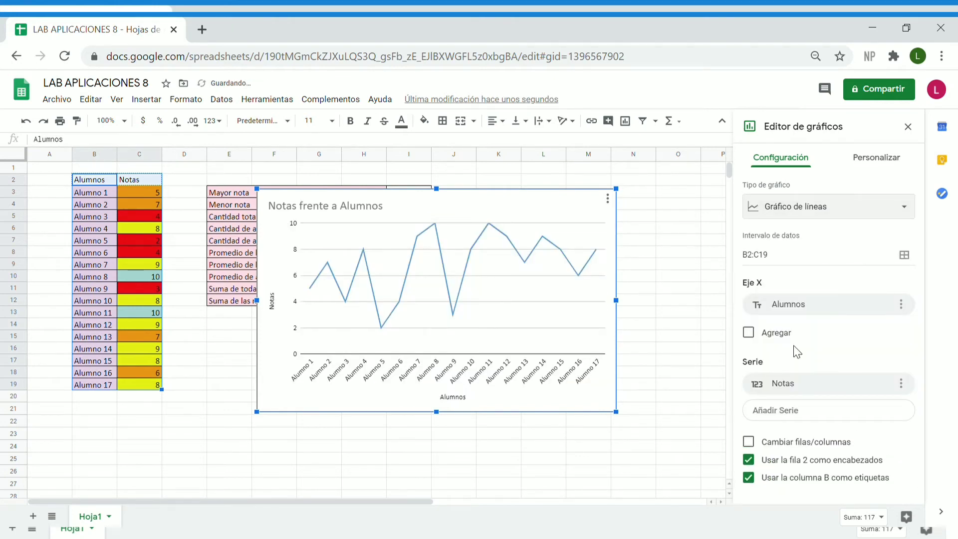
Step: Switch the grades chart to "Gráfico de columnas" and delete the chart from the sheet
{"action": "left_click", "coordinate": [813, 212]}
{"action": "left_click", "coordinate": [856, 352]}
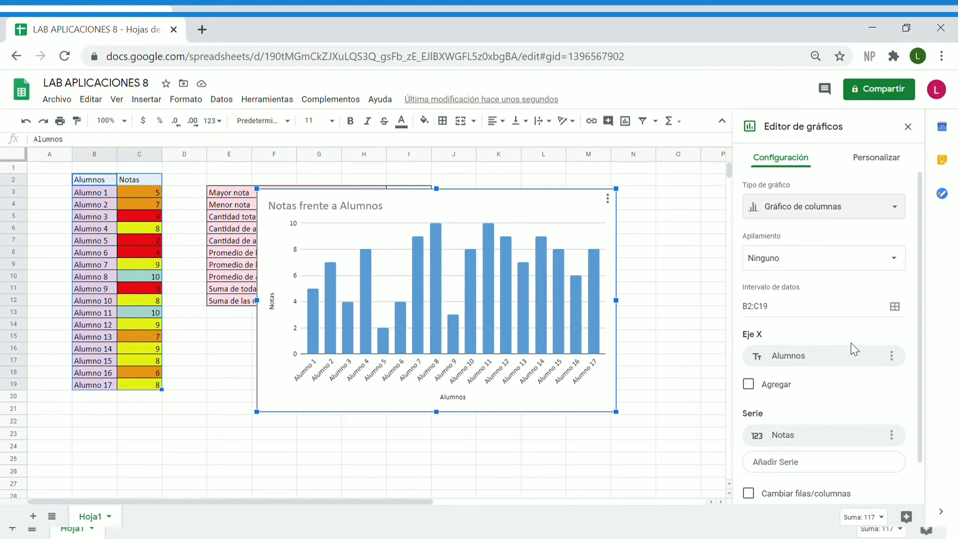
{"action": "left_click_drag", "start_coordinate": [532, 271], "coordinate": [612, 327]}
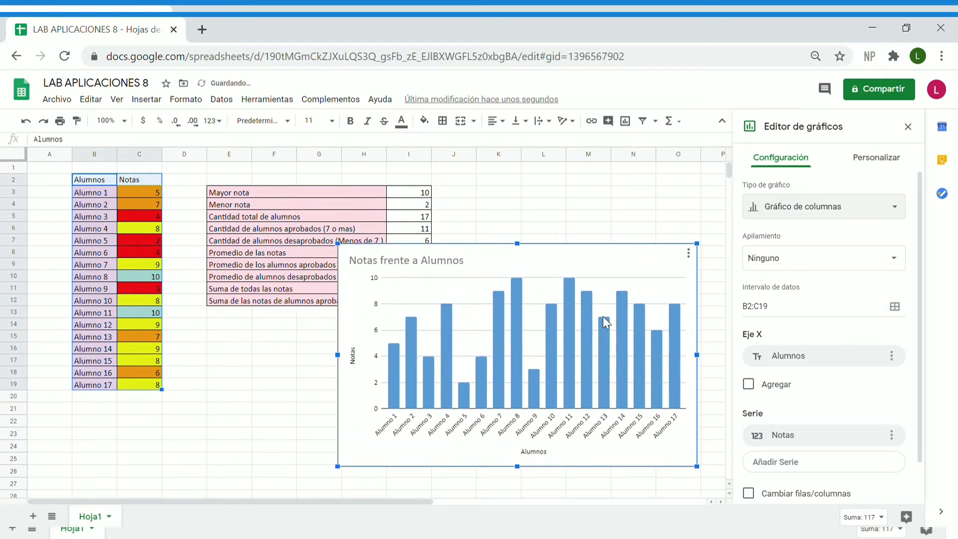
{"action": "key", "text": "Delete"}
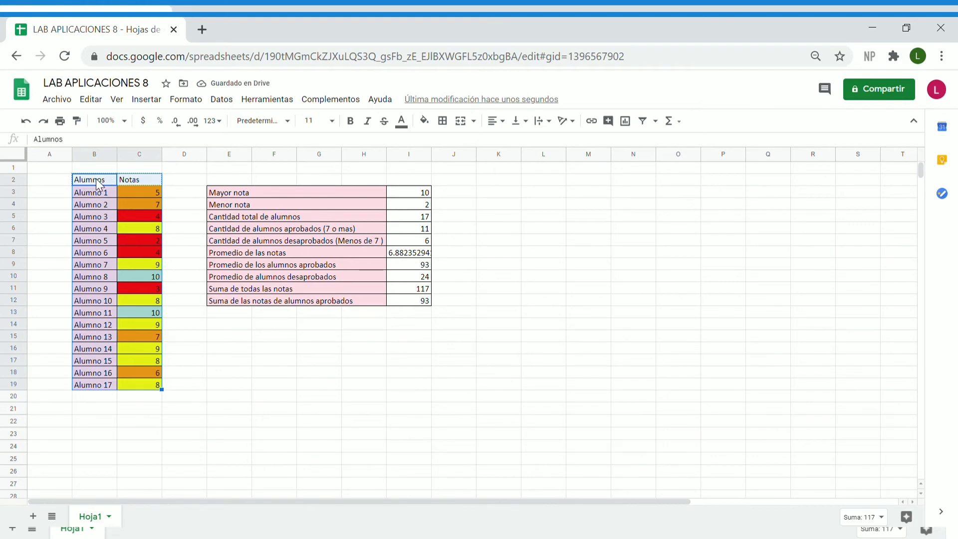
Step: Move the Alumnos and Notas table from B2:C19 so that it starts at cell K3
{"action": "key", "text": "ctrl+c"}
{"action": "left_click", "coordinate": [500, 194]}
{"action": "key", "text": "ctrl+v"}
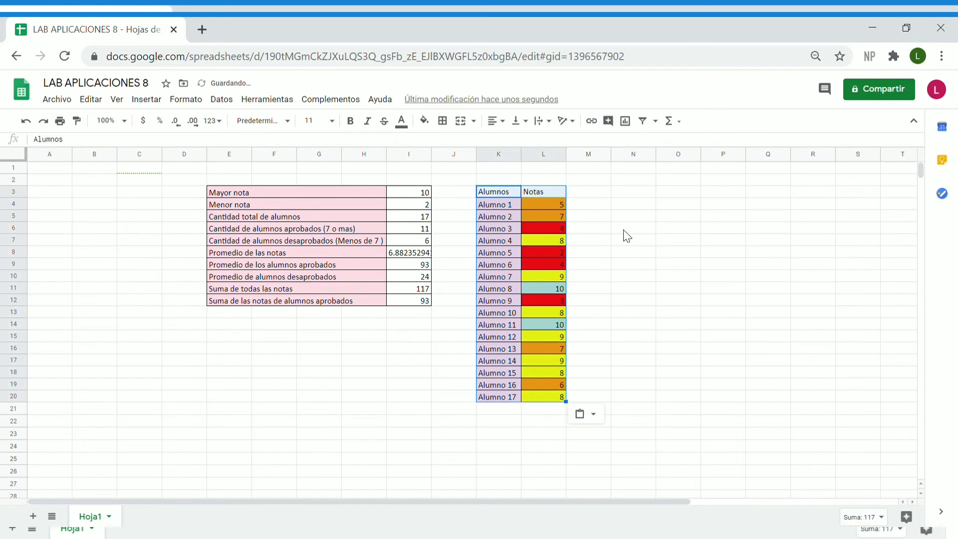
Step: Insert a bar chart from K3:L20 and move it clear of the relocated grades table
{"action": "left_click", "coordinate": [579, 194]}
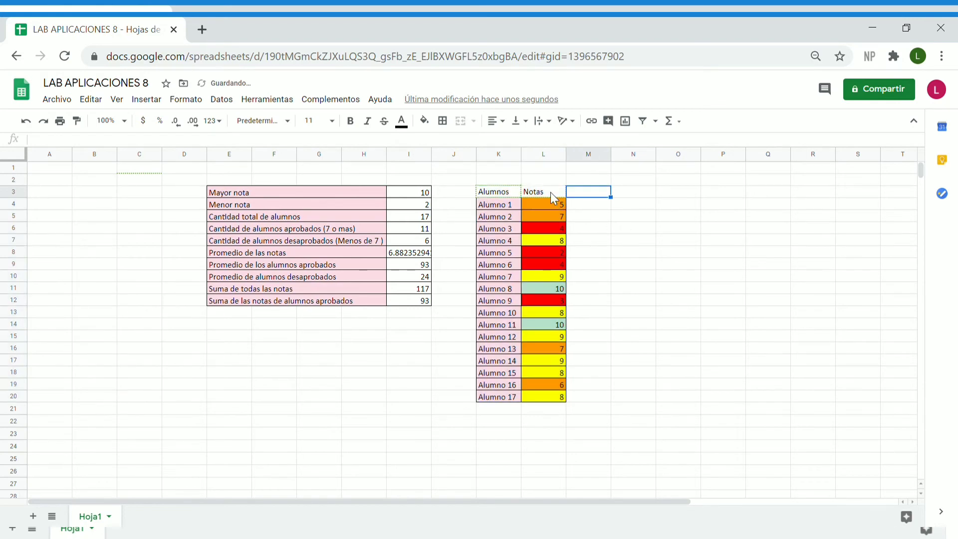
{"action": "left_click_drag", "start_coordinate": [550, 192], "coordinate": [685, 196]}
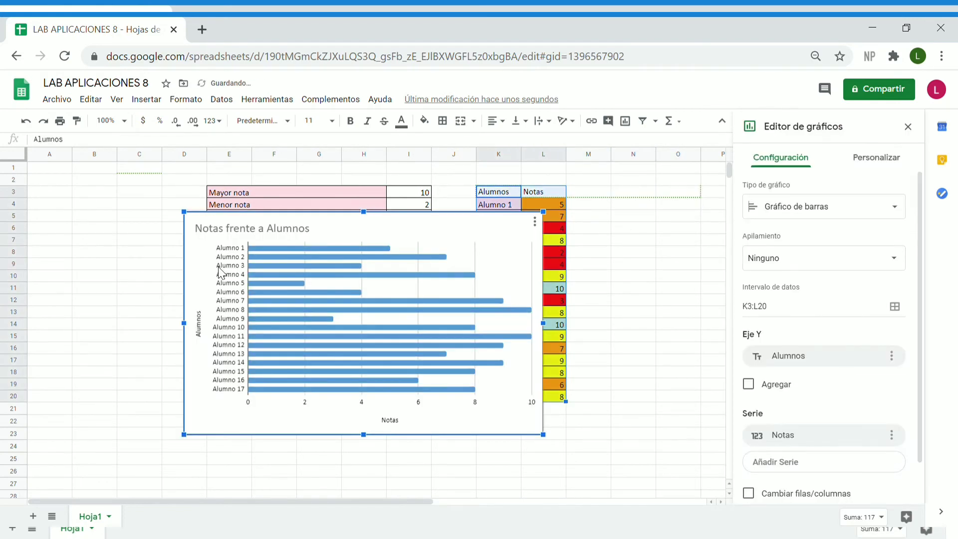
{"action": "left_click_drag", "start_coordinate": [305, 335], "coordinate": [173, 326]}
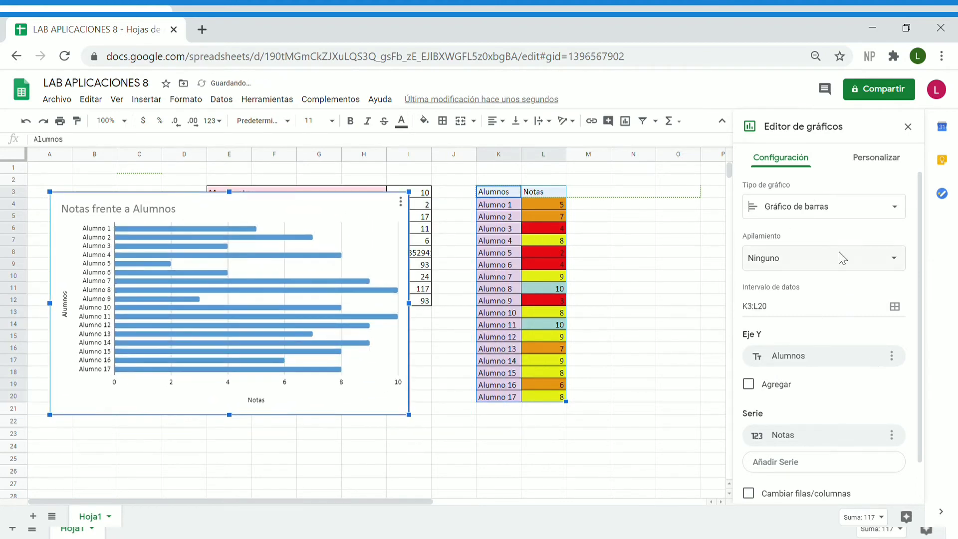
Step: Try Notas as the bar chart's Y axis, look at the series choices, and set the axis back to Alumnos
{"action": "left_click", "coordinate": [812, 367]}
{"action": "left_click", "coordinate": [814, 434]}
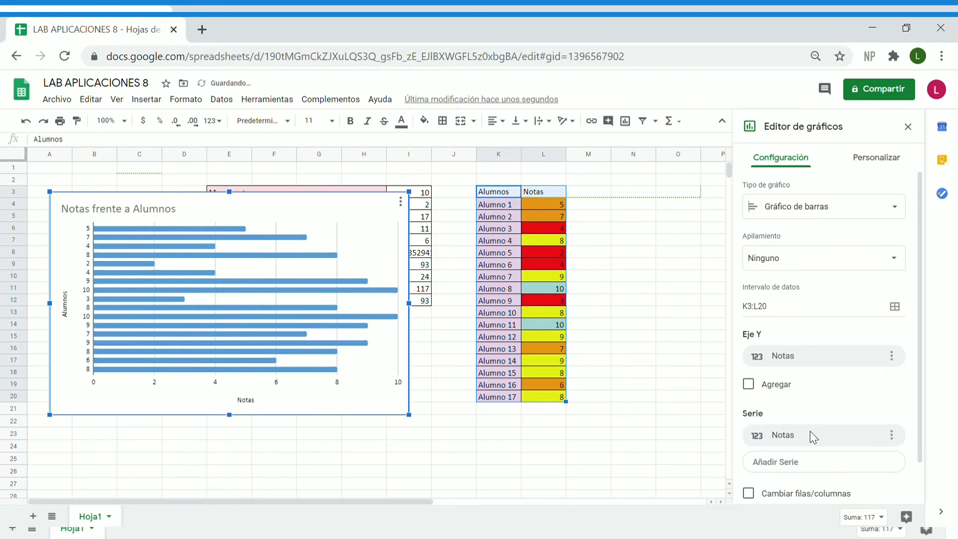
{"action": "left_click", "coordinate": [812, 444]}
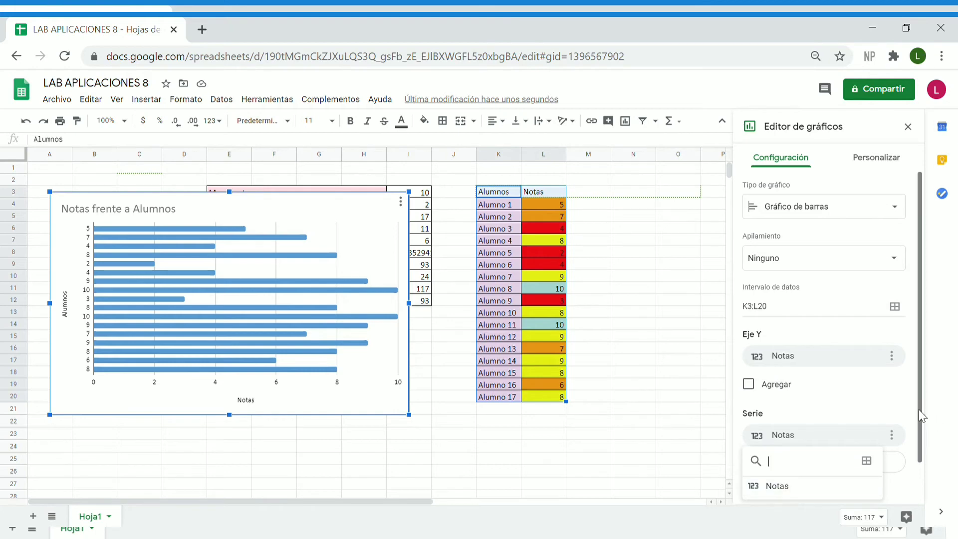
{"action": "left_click_drag", "start_coordinate": [919, 409], "coordinate": [922, 449]}
{"action": "left_click", "coordinate": [783, 394]}
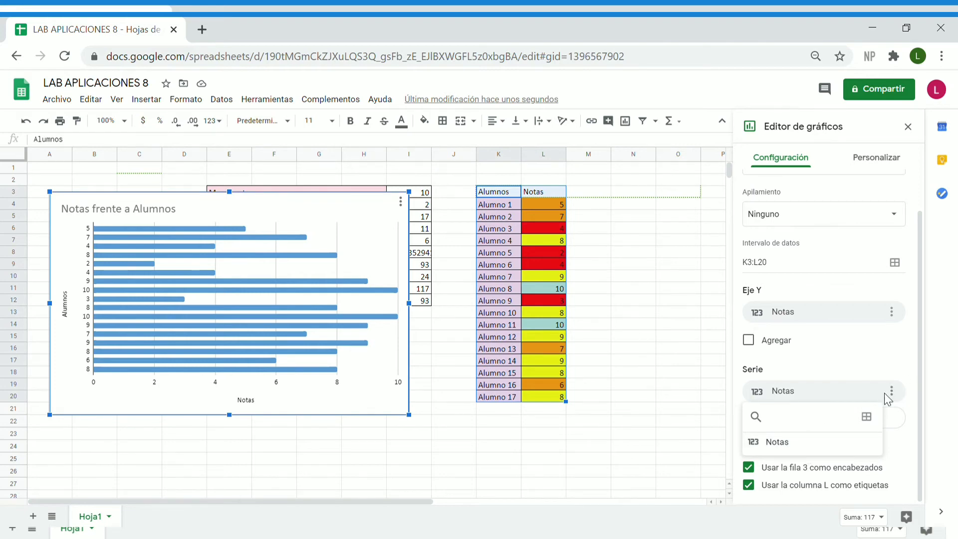
{"action": "left_click", "coordinate": [779, 312]}
{"action": "left_click", "coordinate": [784, 363]}
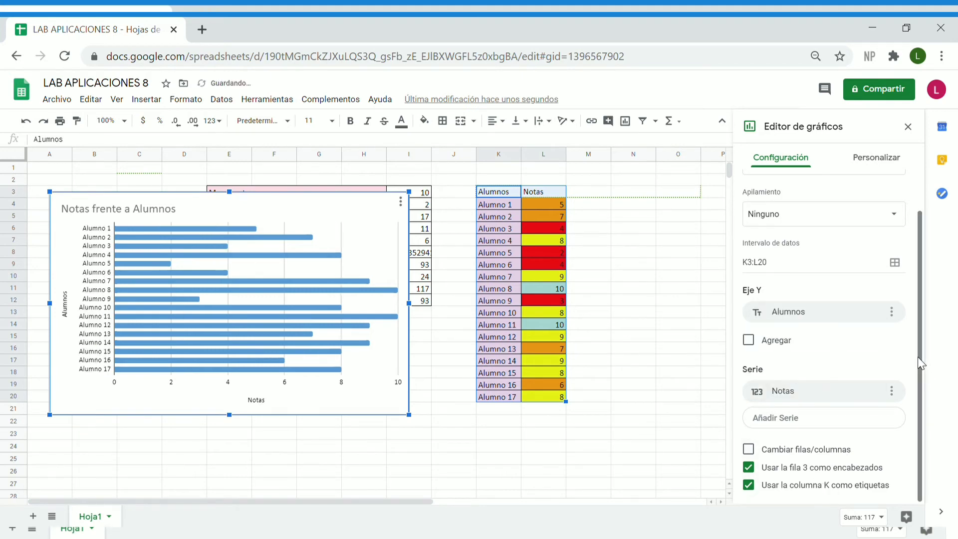
Step: Look at the choices for adding a series to the bar chart and reopen its style and setup options
{"action": "left_click", "coordinate": [841, 419]}
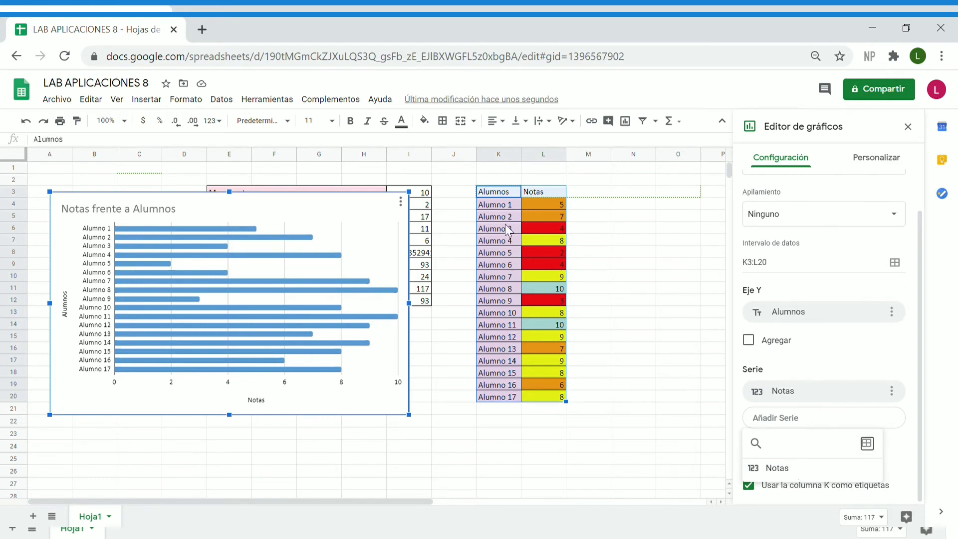
{"action": "left_click_drag", "start_coordinate": [502, 216], "coordinate": [513, 402]}
{"action": "left_click", "coordinate": [691, 387]}
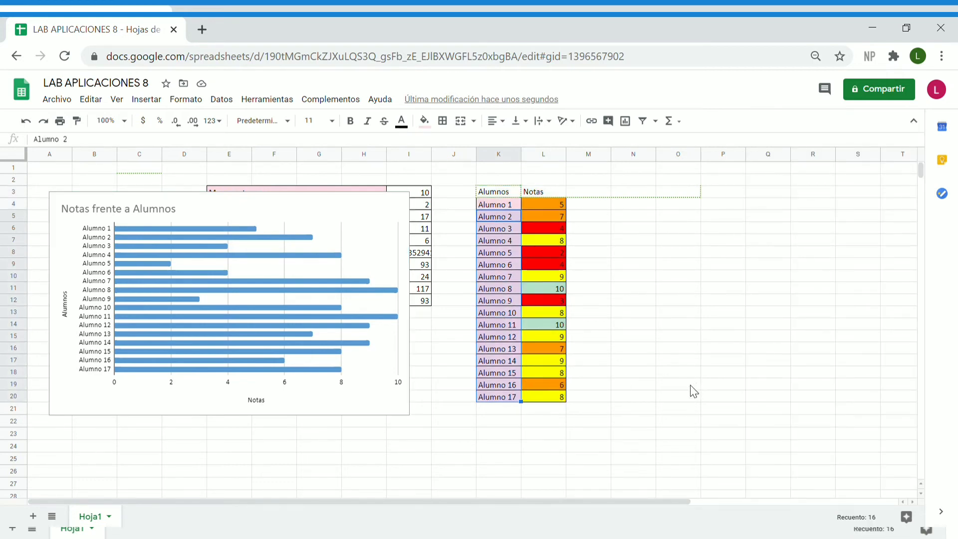
{"action": "right_click", "coordinate": [691, 387]}
{"action": "right_click", "coordinate": [336, 205]}
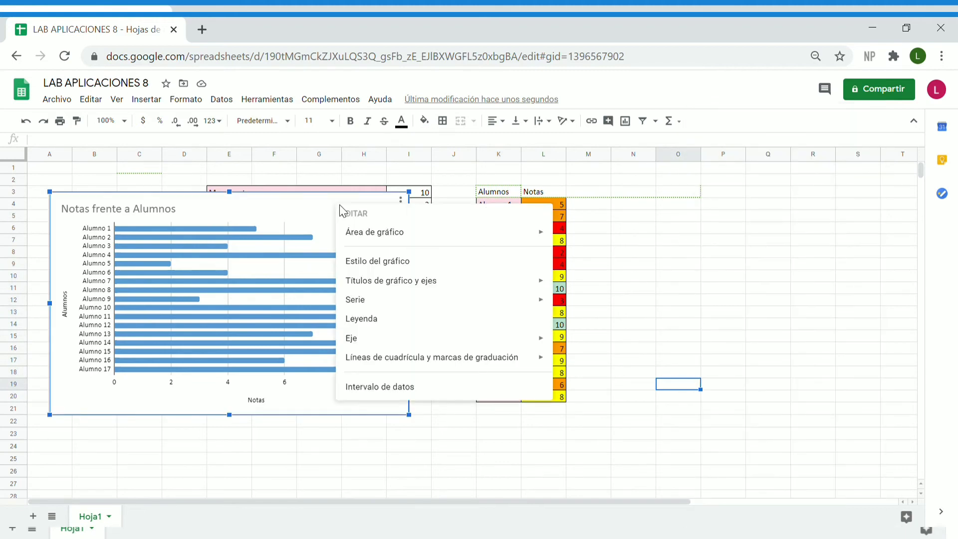
{"action": "left_click", "coordinate": [378, 261]}
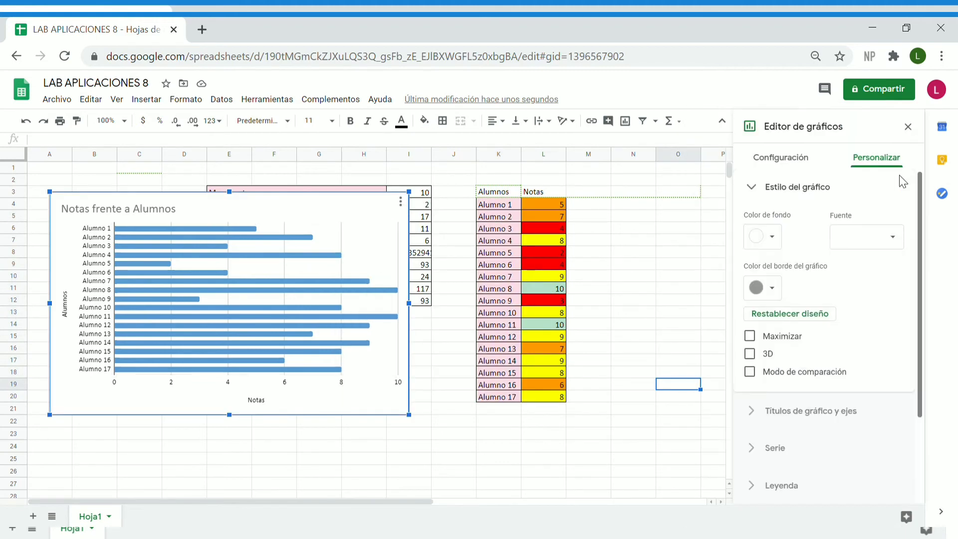
{"action": "left_click", "coordinate": [787, 160]}
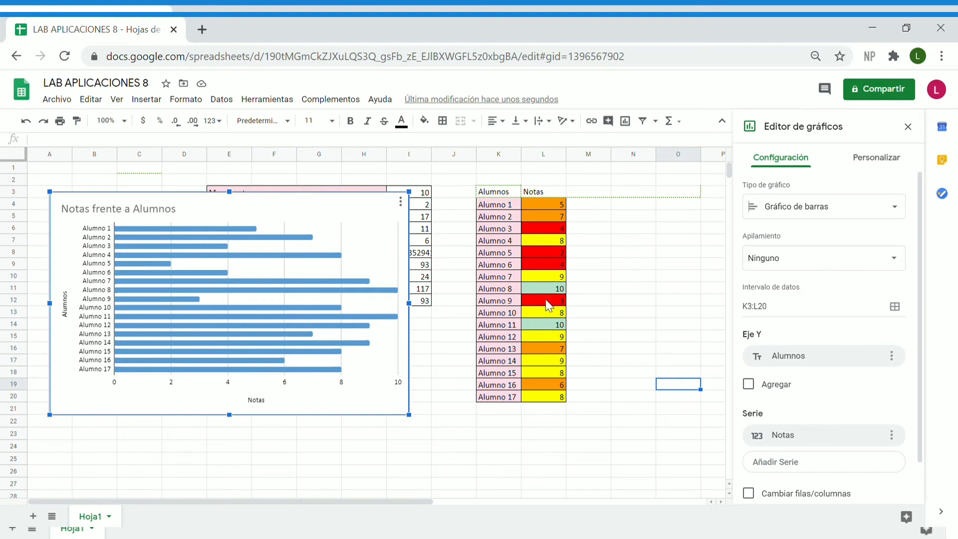
Step: Change the grade of Alumno 3 to 9 and the grade of Alumno 8 to 7
{"action": "left_click", "coordinate": [538, 226]}
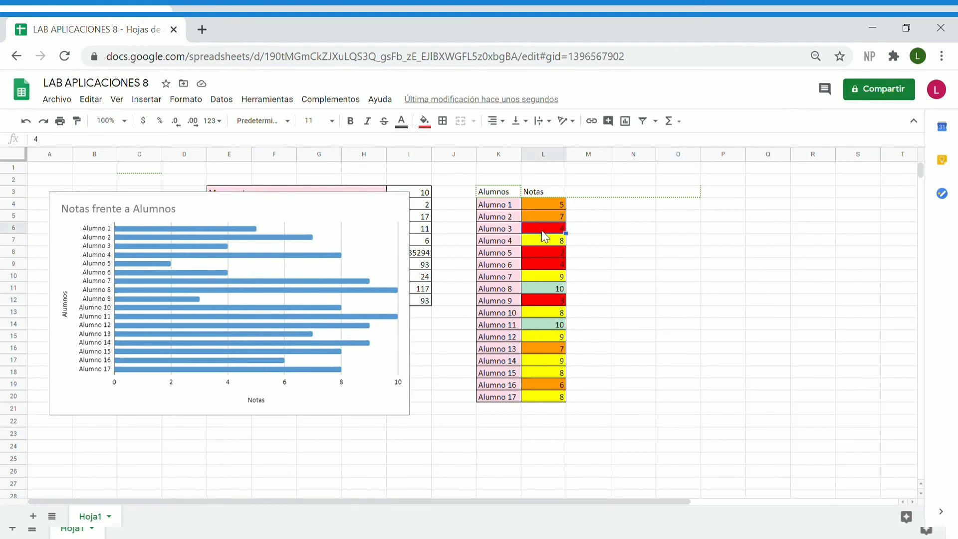
{"action": "type", "text": "9"}
{"action": "key", "text": "Return"}
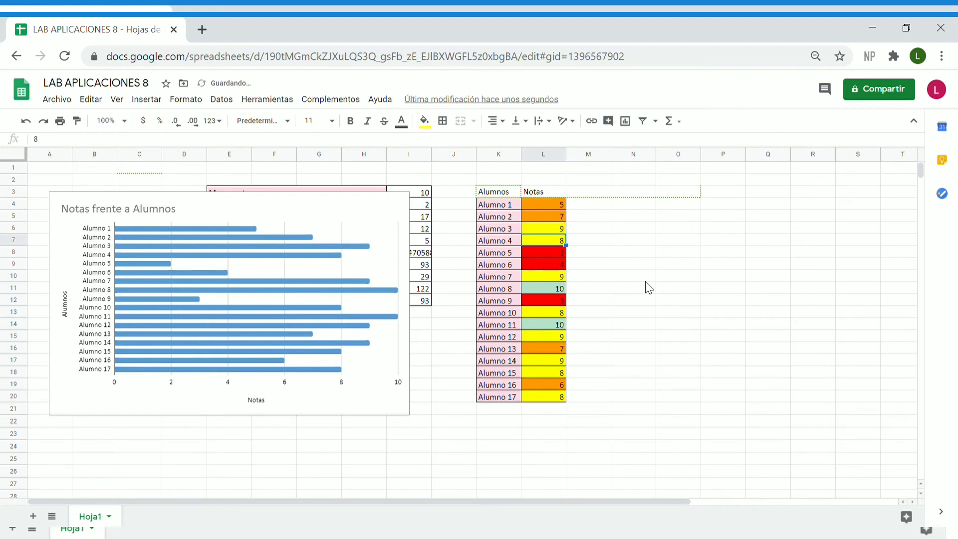
{"action": "left_click", "coordinate": [560, 289]}
{"action": "type", "text": "7"}
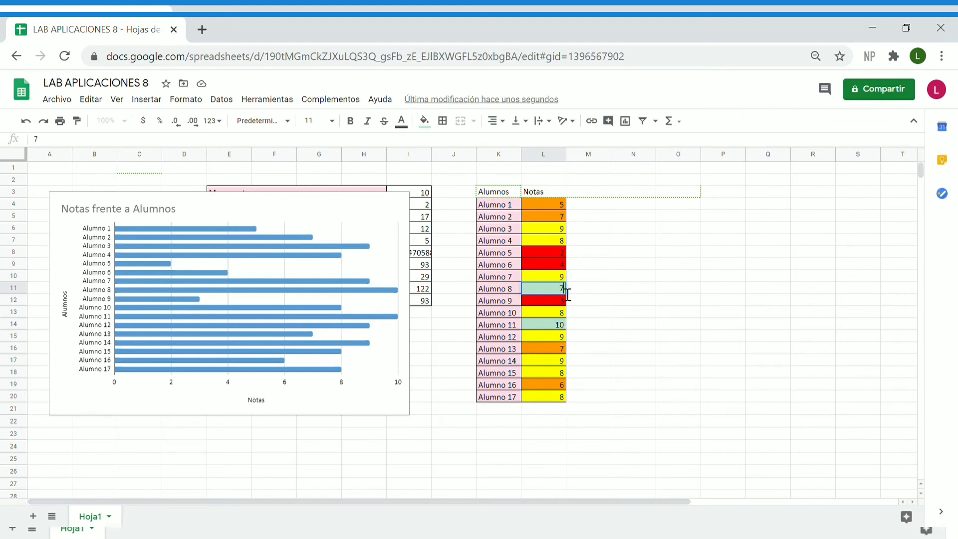
{"action": "key", "text": "Return"}
Step: Set the grade of Alumno 12 to 8 and the grades of Alumno 13 and Alumno 14 to 6
{"action": "left_click", "coordinate": [554, 327]}
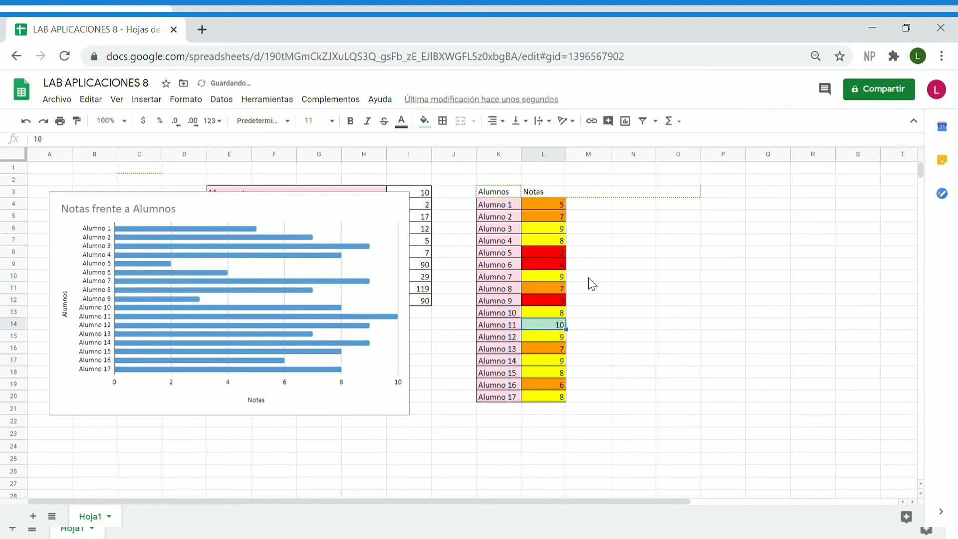
{"action": "left_click", "coordinate": [558, 342]}
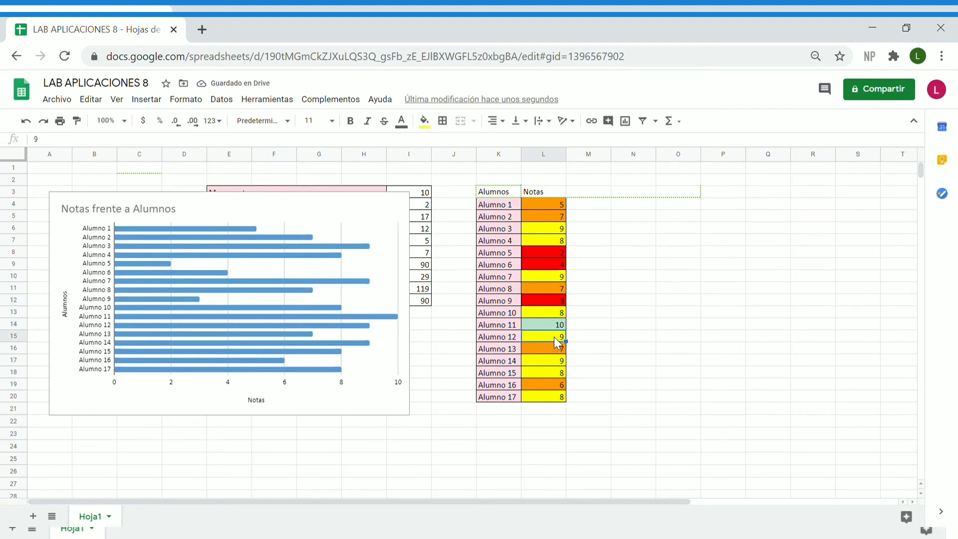
{"action": "type", "text": "8"}
{"action": "key", "text": "Return"}
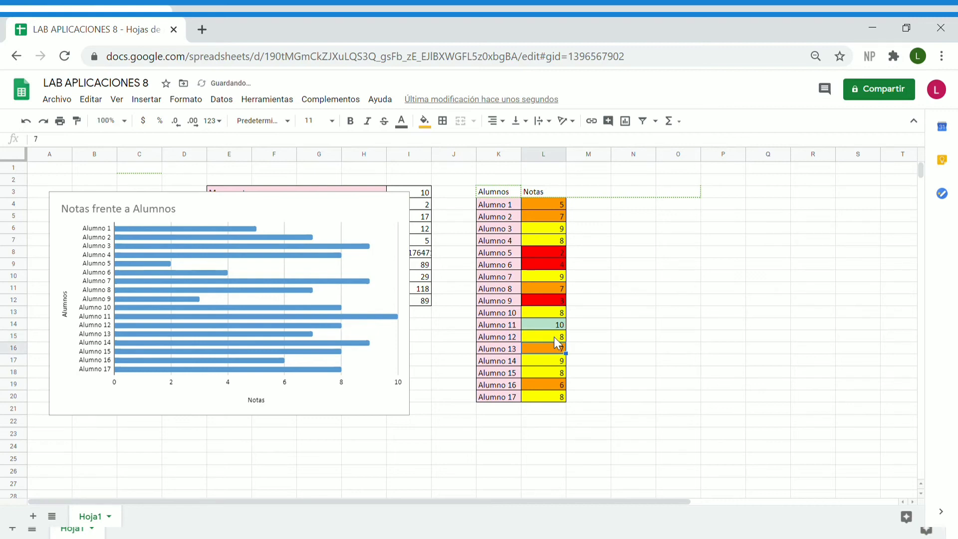
{"action": "type", "text": "6"}
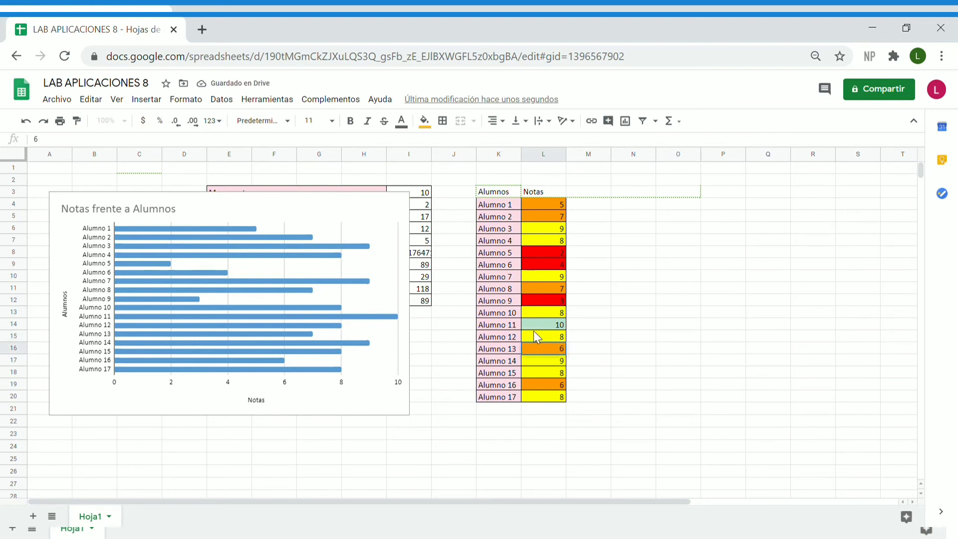
{"action": "key", "text": "Return"}
{"action": "type", "text": "6"}
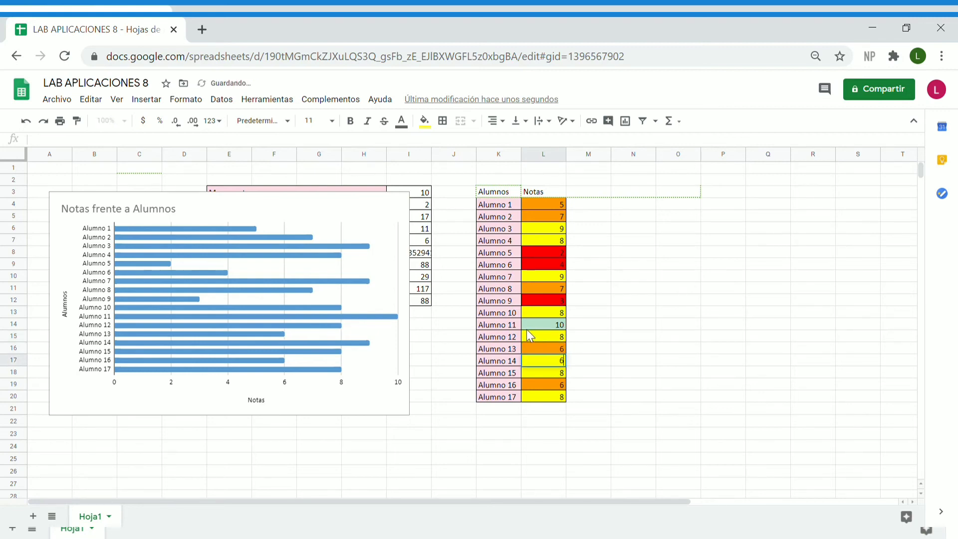
{"action": "key", "text": "Return"}
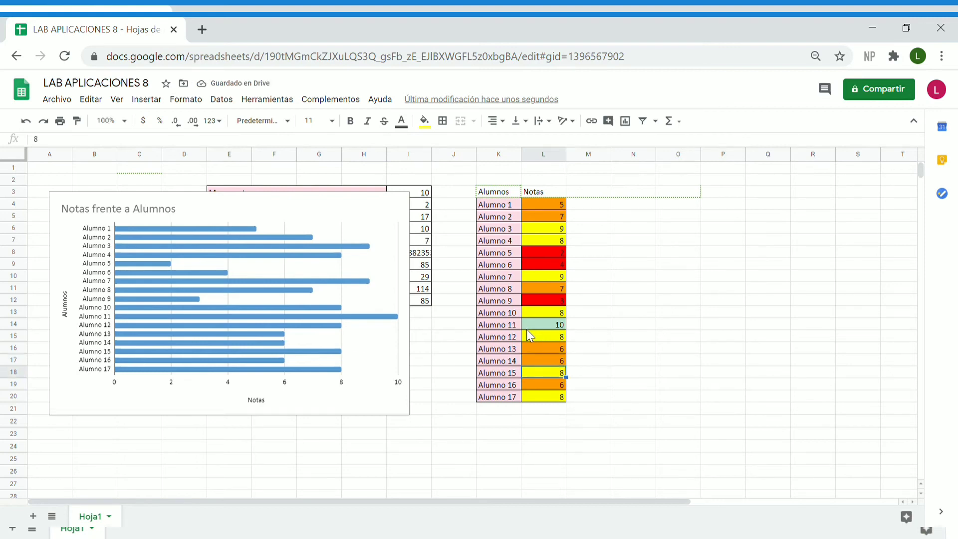
{"action": "left_click", "coordinate": [298, 208]}
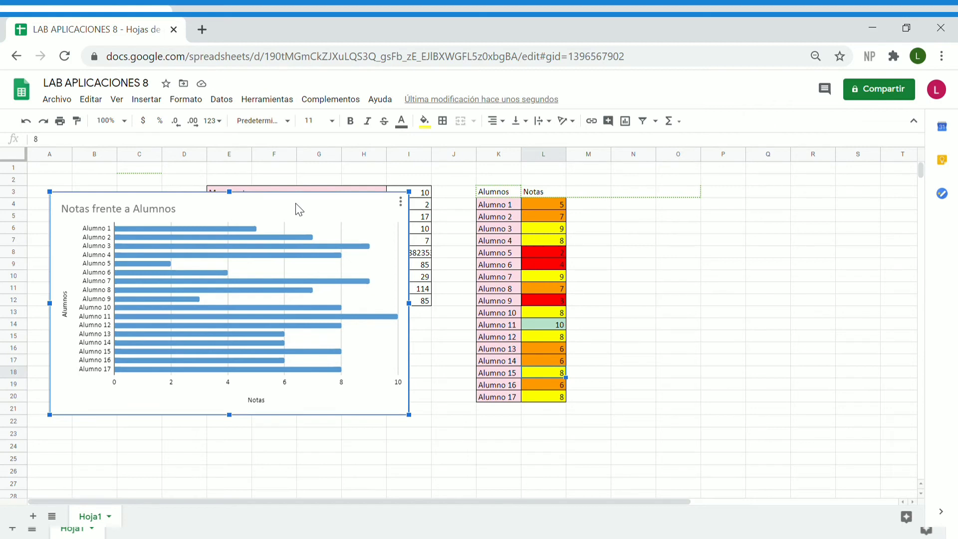
{"action": "right_click", "coordinate": [298, 208]}
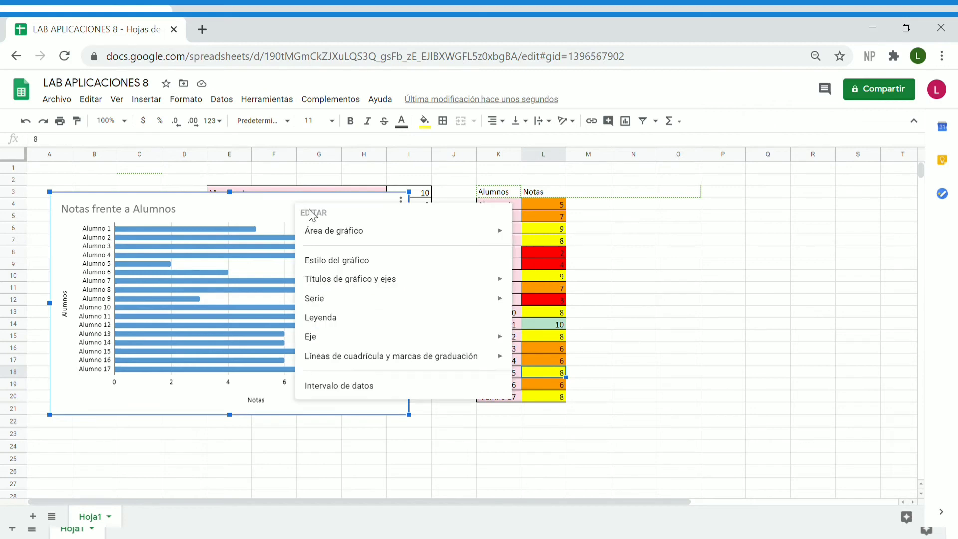
{"action": "left_click", "coordinate": [729, 293]}
{"action": "left_click", "coordinate": [555, 205]}
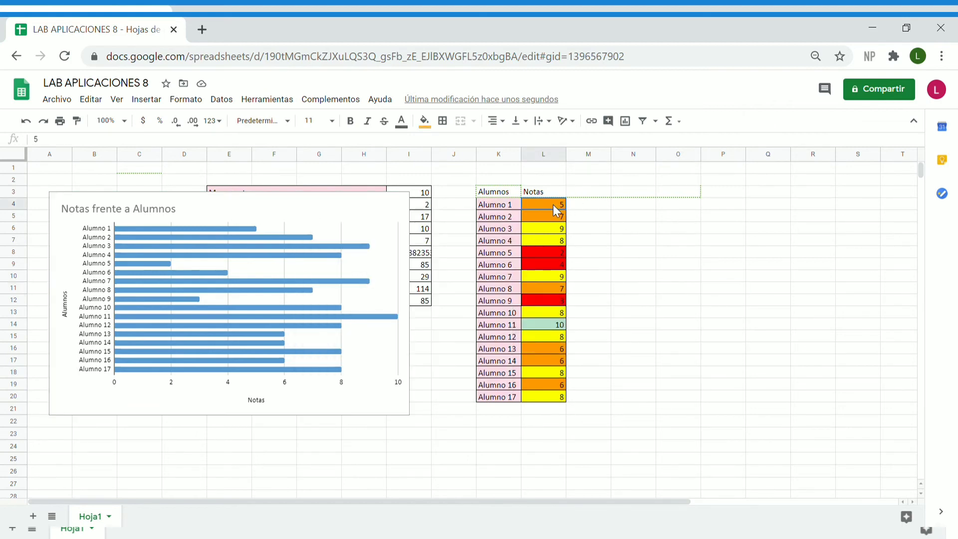
{"action": "left_click_drag", "start_coordinate": [557, 210], "coordinate": [564, 398]}
{"action": "left_click", "coordinate": [689, 349]}
Step: Open the bar chart's style settings and set the chart border colour to blue
{"action": "left_click", "coordinate": [355, 299]}
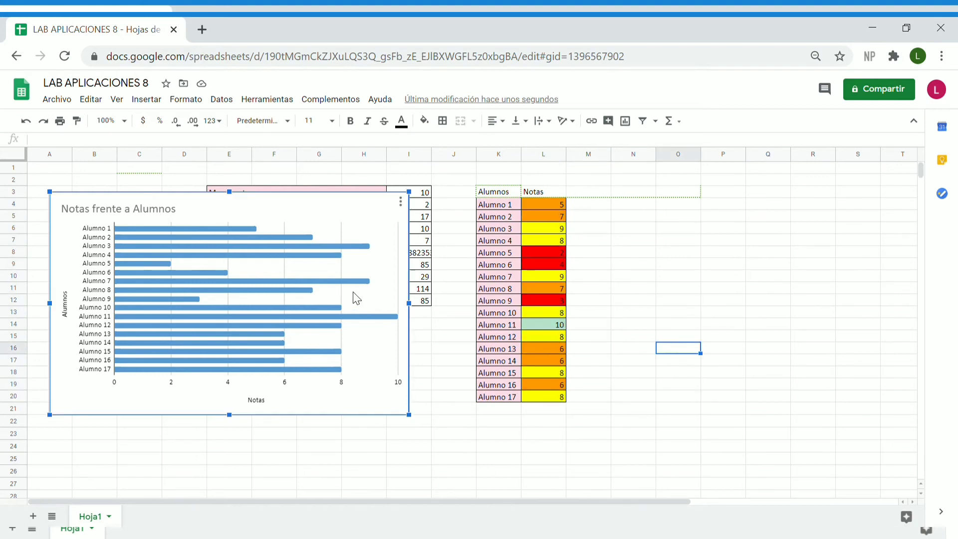
{"action": "right_click", "coordinate": [357, 298]}
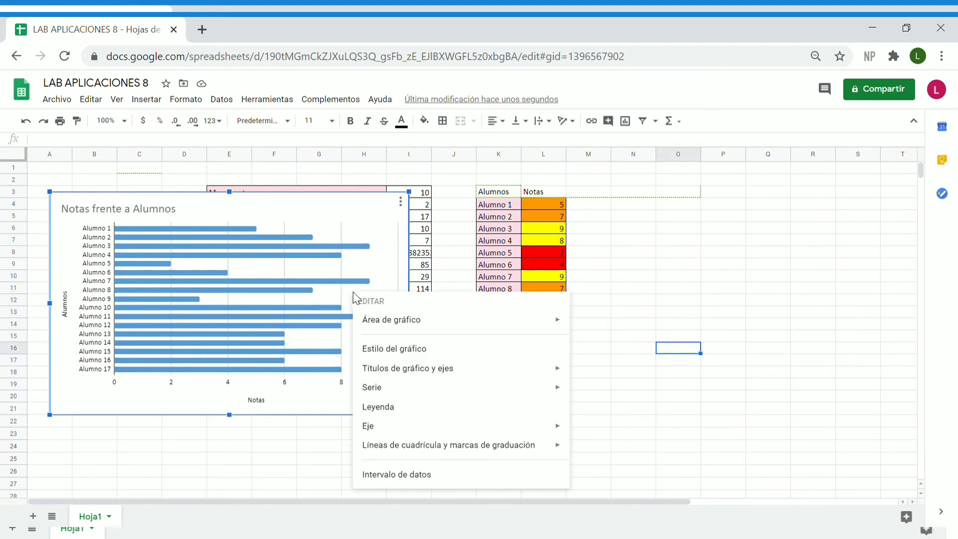
{"action": "left_click", "coordinate": [393, 351]}
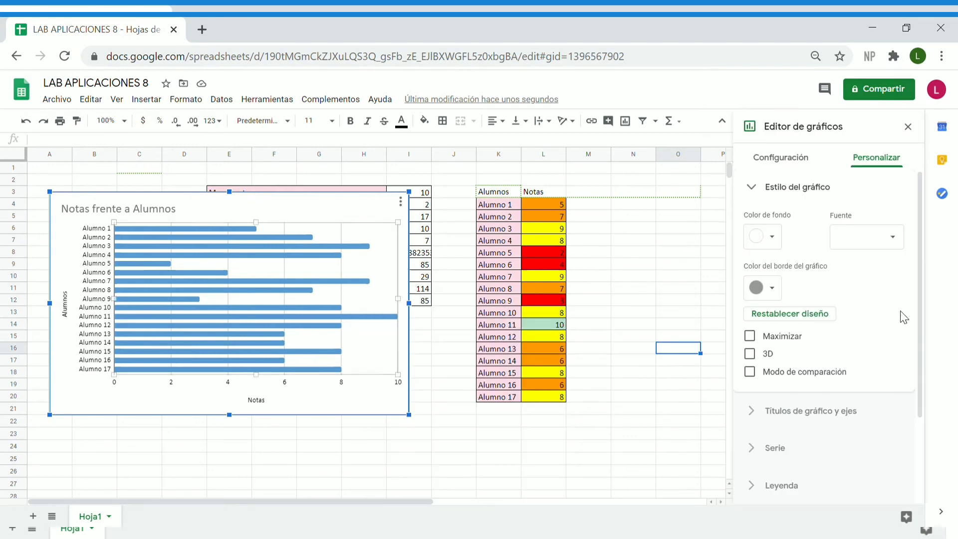
{"action": "left_click", "coordinate": [780, 295]}
{"action": "left_click", "coordinate": [852, 348]}
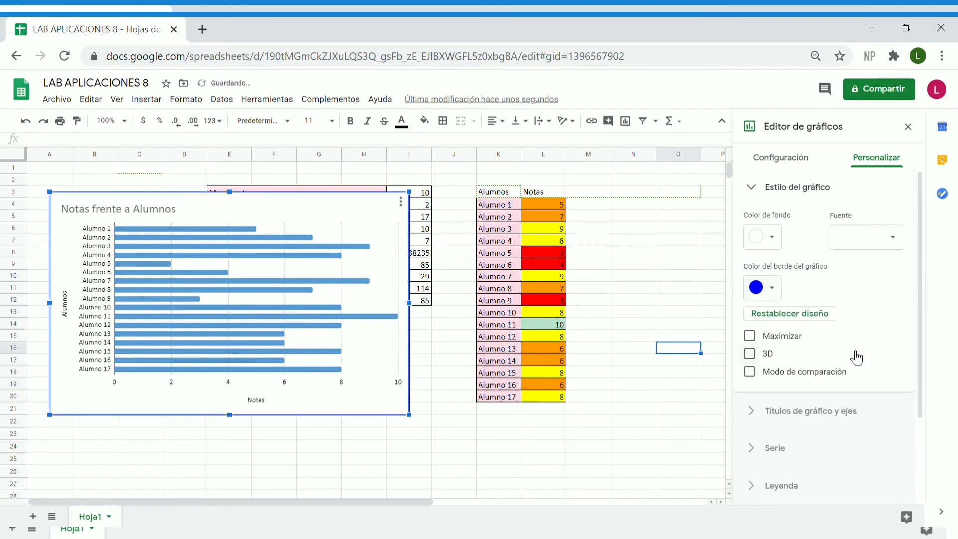
Step: Try the Maximizar and 3D styles on the chart, turn both off, and enable Modo de comparación
{"action": "left_click", "coordinate": [779, 340]}
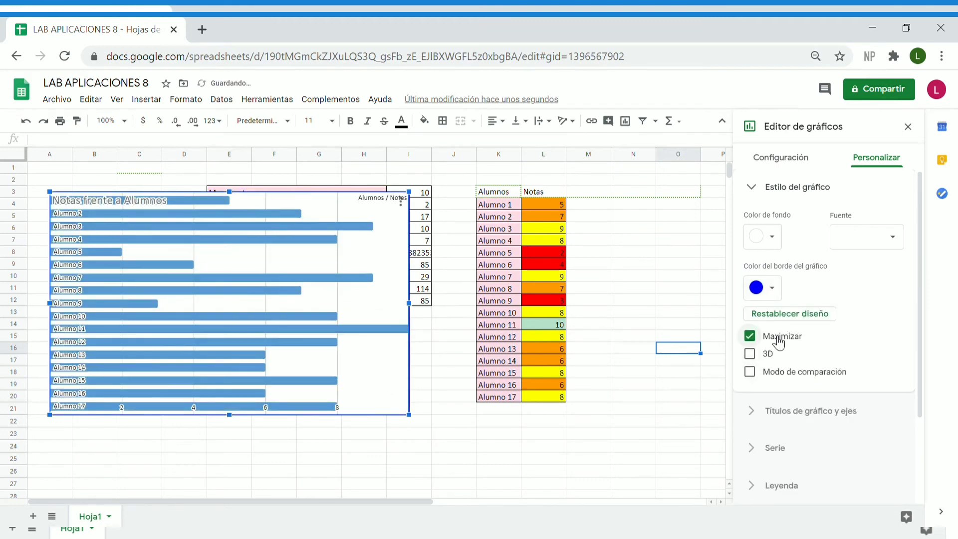
{"action": "left_click", "coordinate": [780, 341]}
{"action": "left_click", "coordinate": [768, 355]}
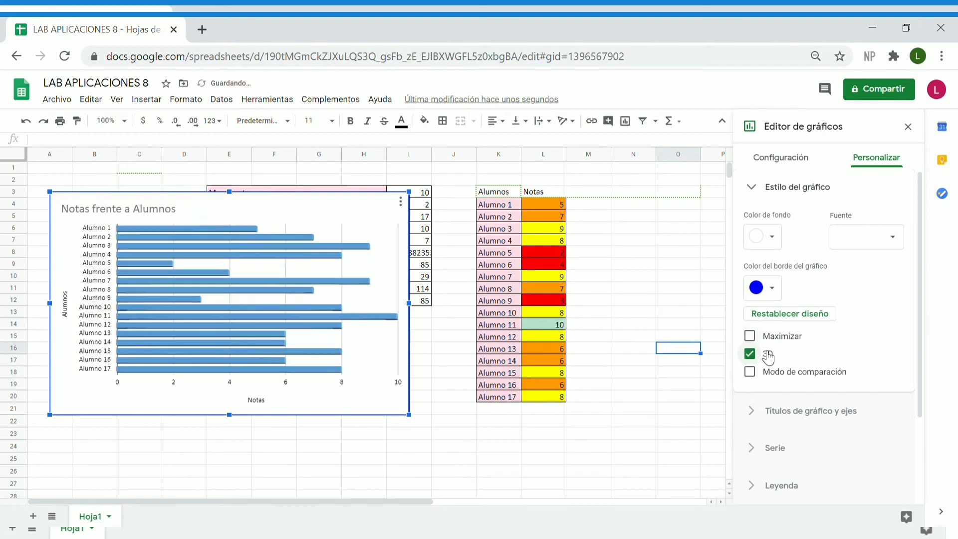
{"action": "left_click", "coordinate": [769, 355]}
{"action": "left_click", "coordinate": [781, 383]}
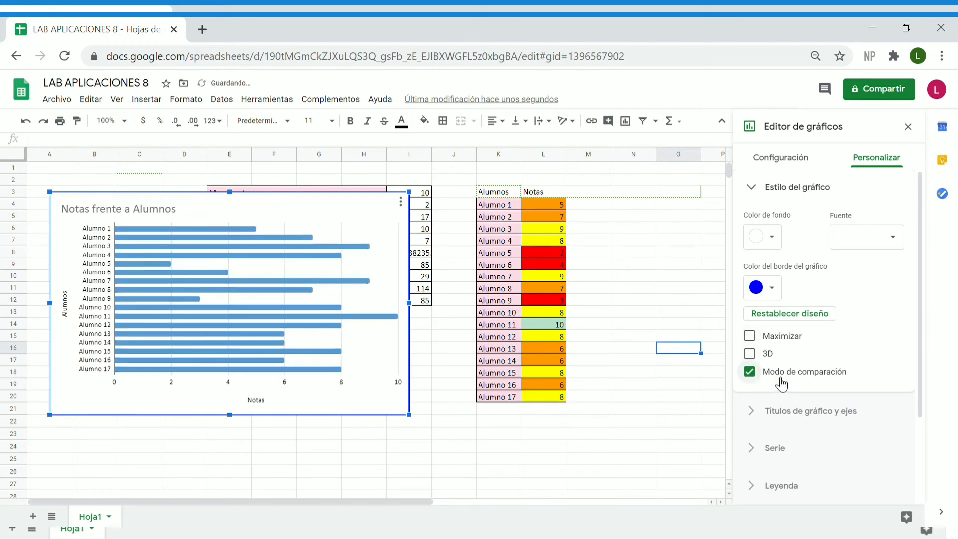
Step: Change the chart title to "Notas de cada Alumno"
{"action": "left_click", "coordinate": [799, 412]}
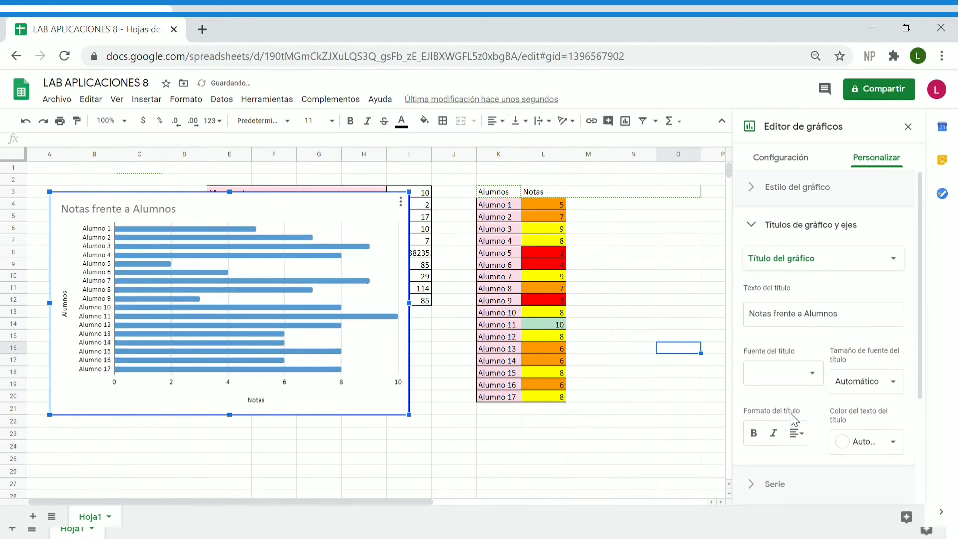
{"action": "left_click", "coordinate": [841, 324]}
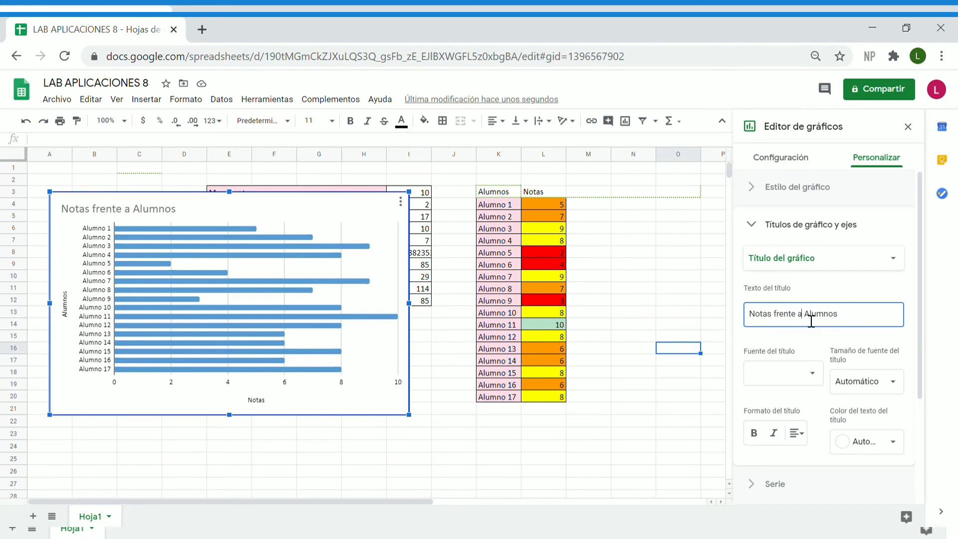
{"action": "left_click_drag", "start_coordinate": [803, 315], "coordinate": [779, 325]}
{"action": "type", "text": "DE"}
{"action": "type", "text": "de cada"}
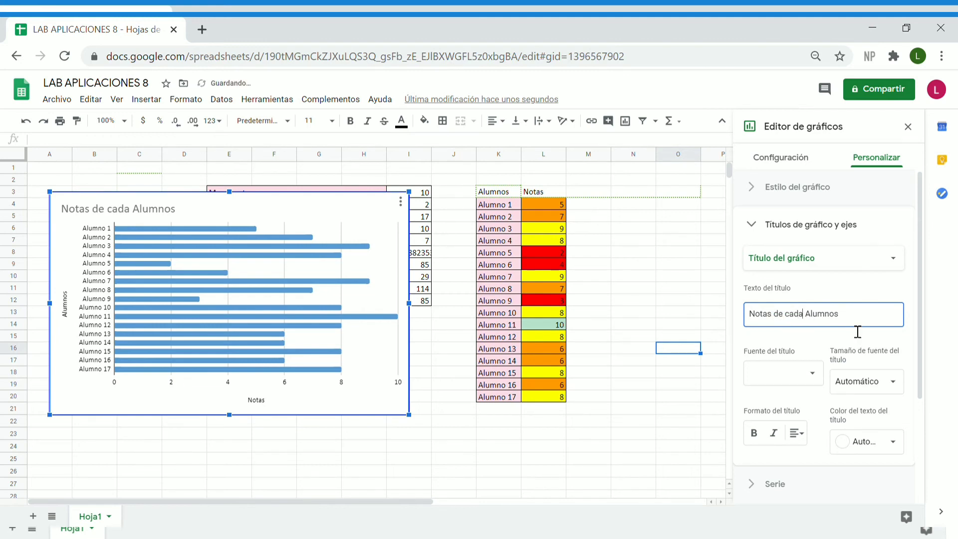
Step: Format the chart title with the Wide font at size 24
{"action": "left_click", "coordinate": [819, 384]}
{"action": "left_click", "coordinate": [809, 426]}
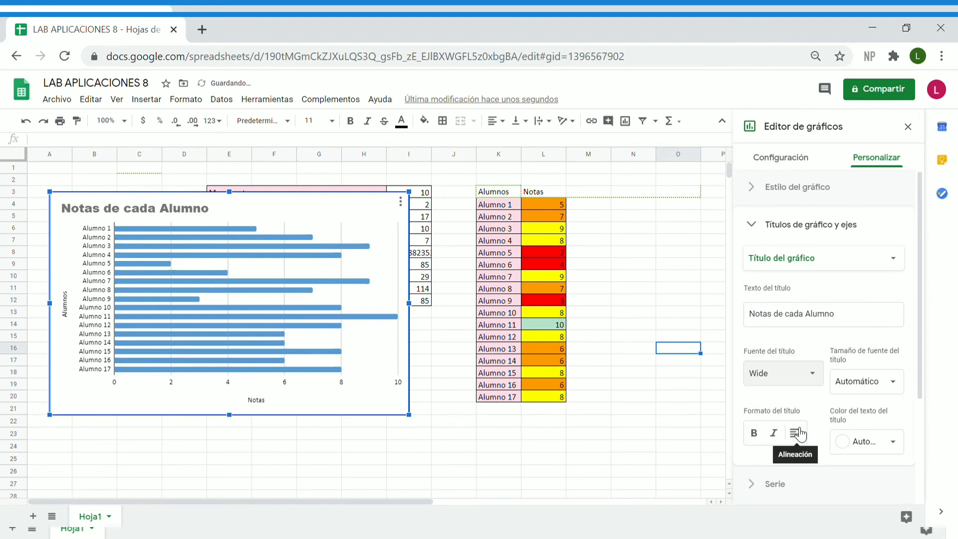
{"action": "left_click", "coordinate": [892, 383]}
{"action": "left_click", "coordinate": [861, 316]}
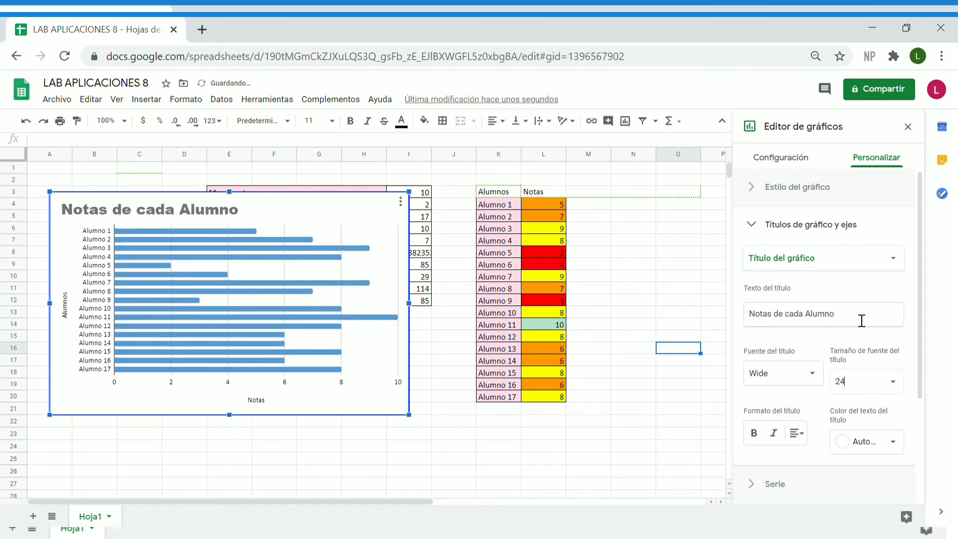
Step: Set the colour of the Notas series bars to magenta
{"action": "left_click_drag", "start_coordinate": [920, 338], "coordinate": [916, 464]}
{"action": "left_click", "coordinate": [765, 335]}
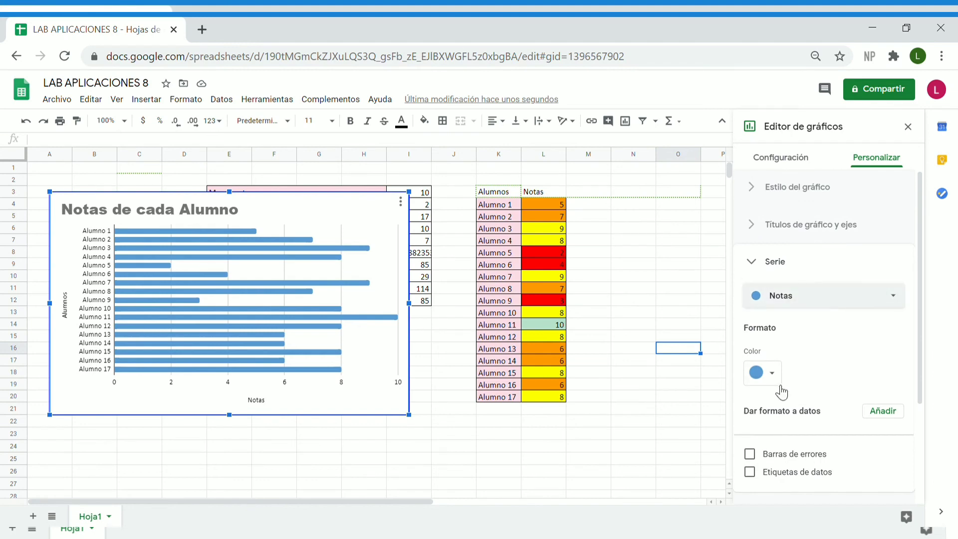
{"action": "left_click", "coordinate": [772, 375]}
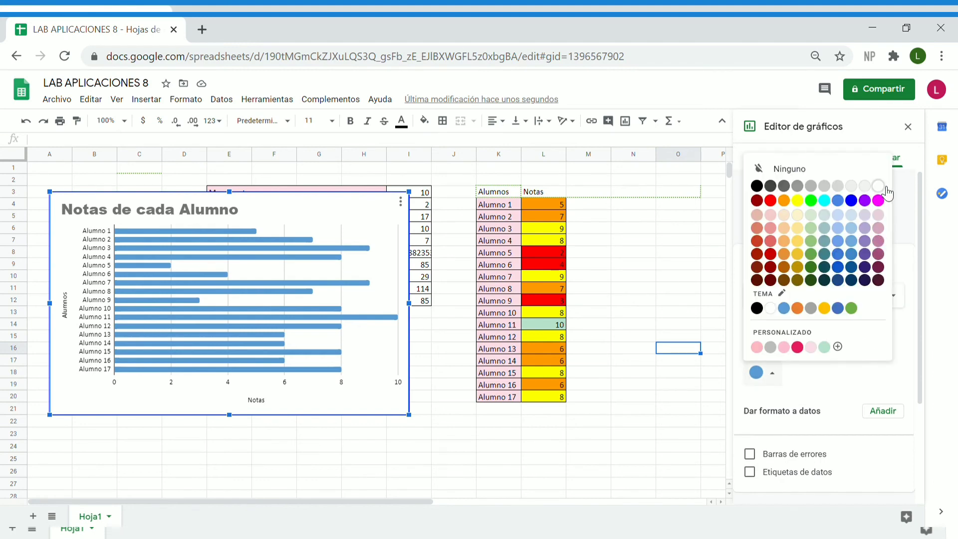
{"action": "left_click", "coordinate": [879, 201]}
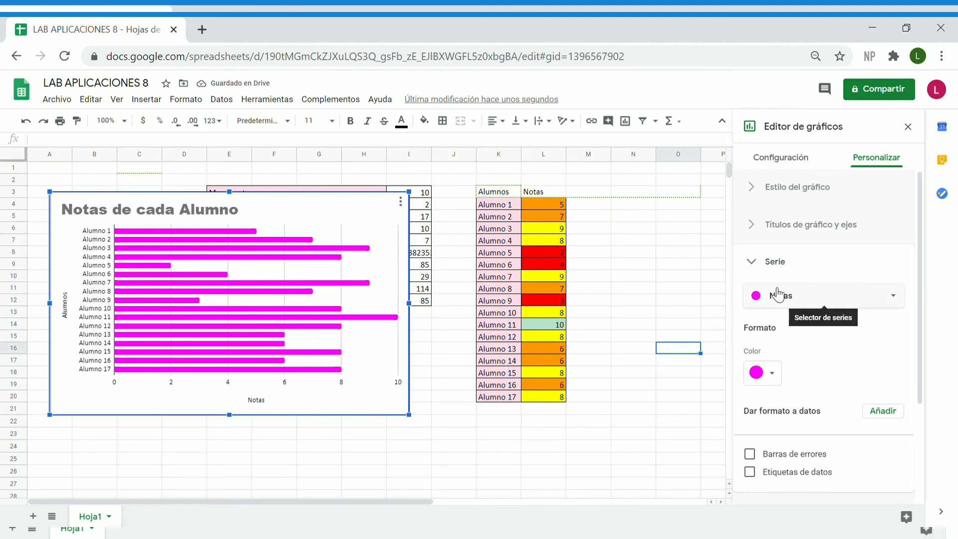
Step: Check which series can be formatted, select the Notas bars in the chart, and look through the remaining customization options
{"action": "left_click", "coordinate": [789, 308]}
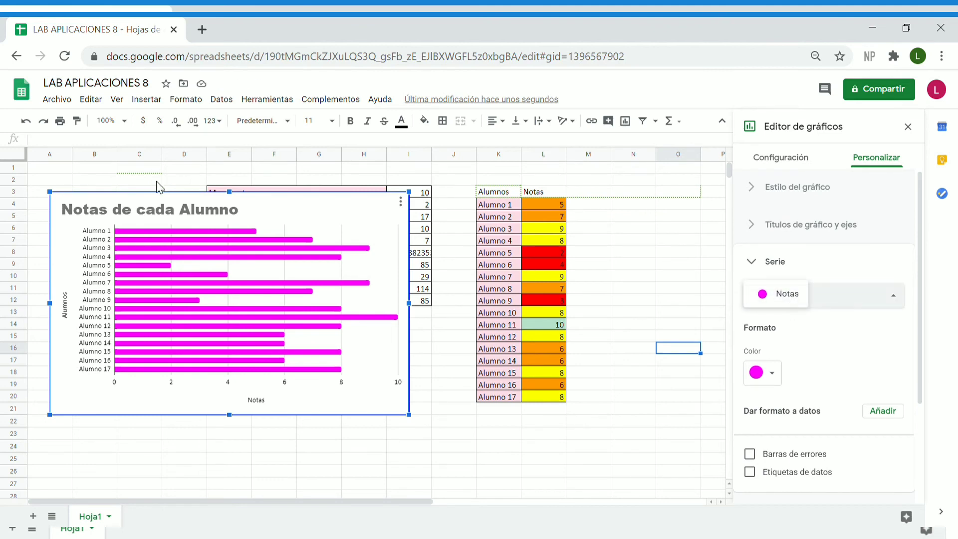
{"action": "left_click", "coordinate": [197, 231]}
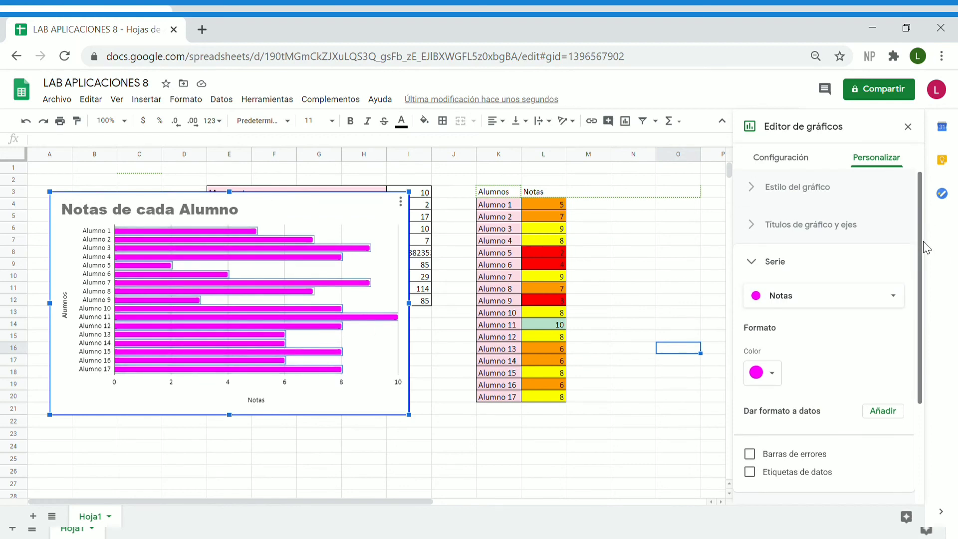
{"action": "left_click_drag", "start_coordinate": [922, 246], "coordinate": [950, 346]}
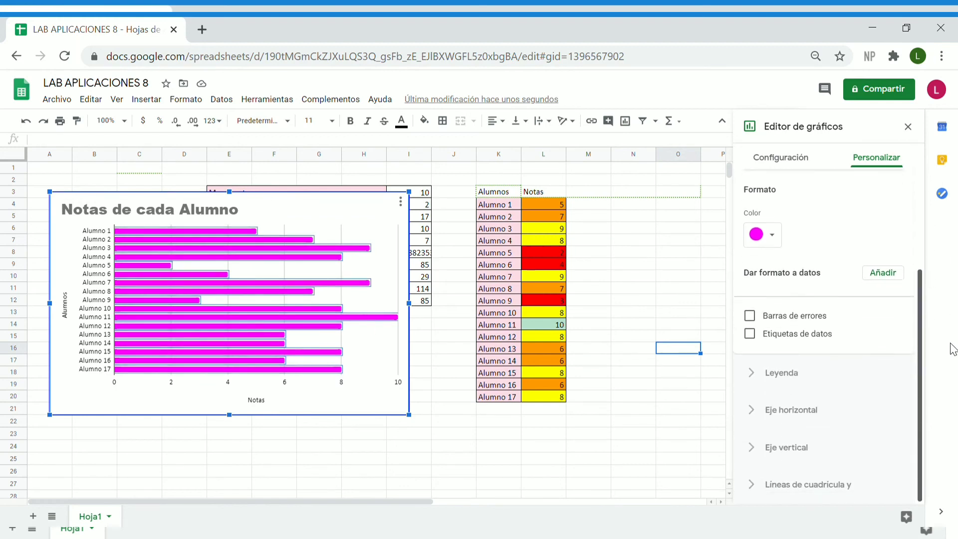
Step: Try percentage error bars on the Notas series and take them off again
{"action": "left_click", "coordinate": [751, 317]}
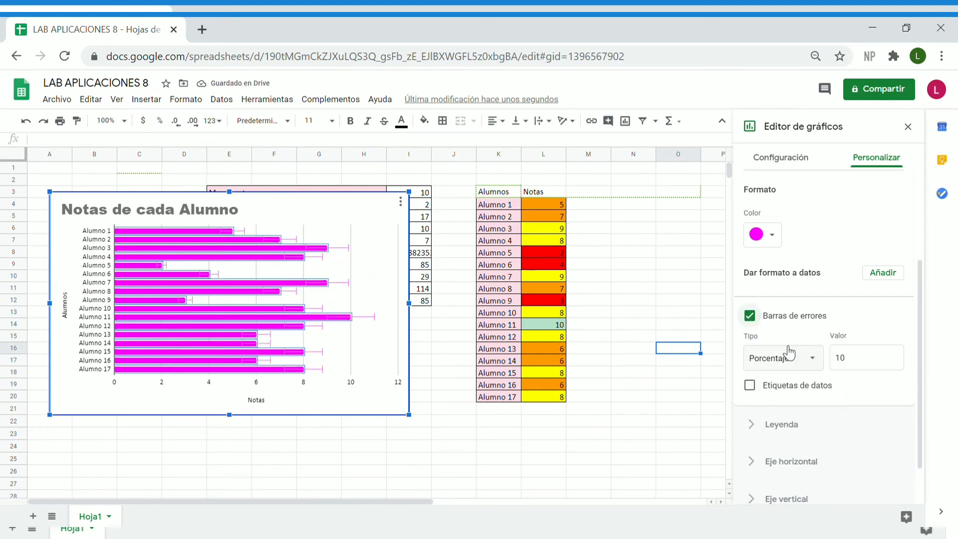
{"action": "left_click", "coordinate": [777, 357]}
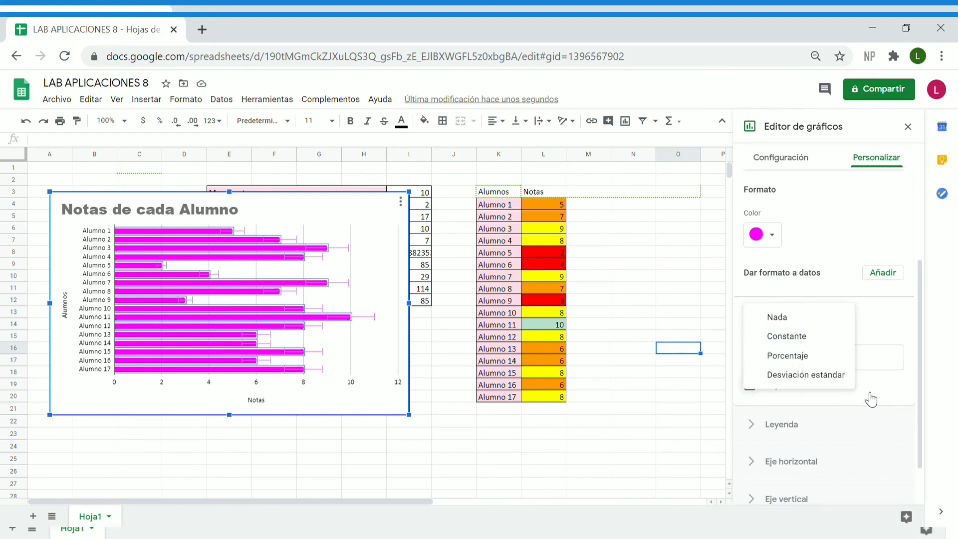
{"action": "left_click", "coordinate": [777, 356]}
{"action": "left_click", "coordinate": [752, 316]}
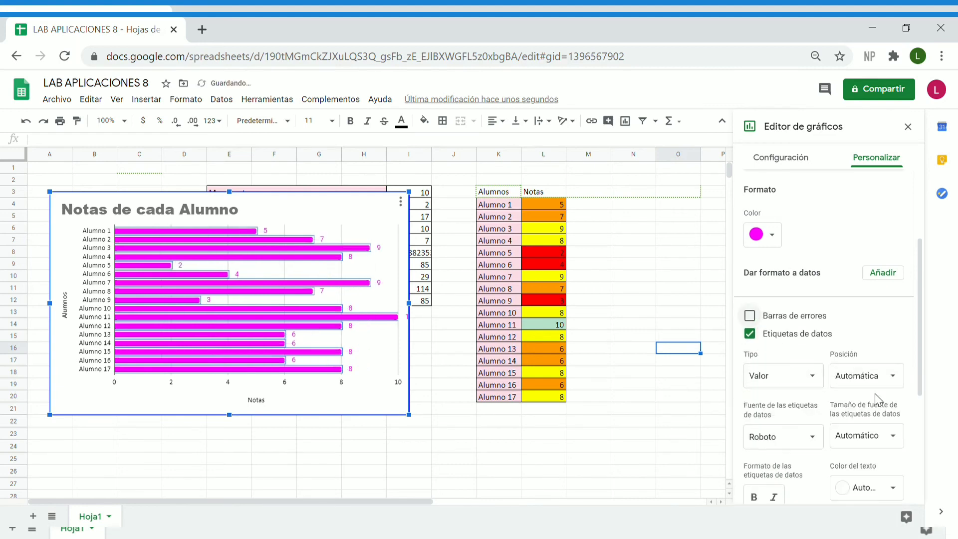
Step: Show data labels on the Notas bars and check their formatting options
{"action": "left_click", "coordinate": [750, 334]}
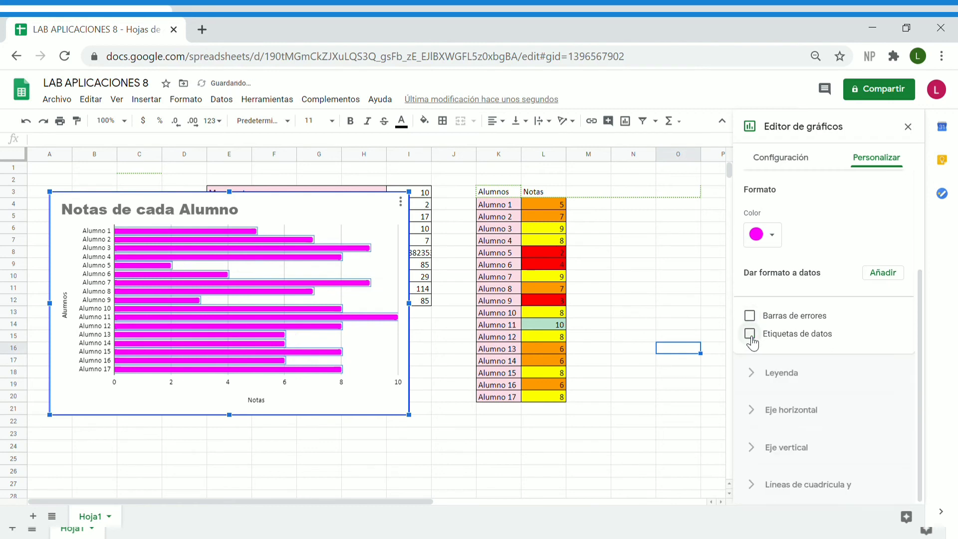
{"action": "left_click", "coordinate": [750, 334]}
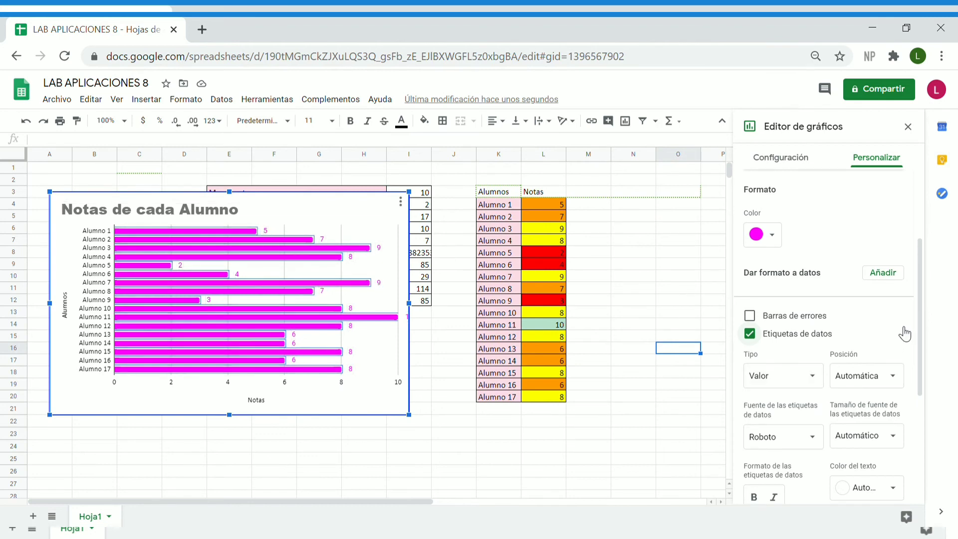
{"action": "left_click_drag", "start_coordinate": [920, 321], "coordinate": [949, 426]}
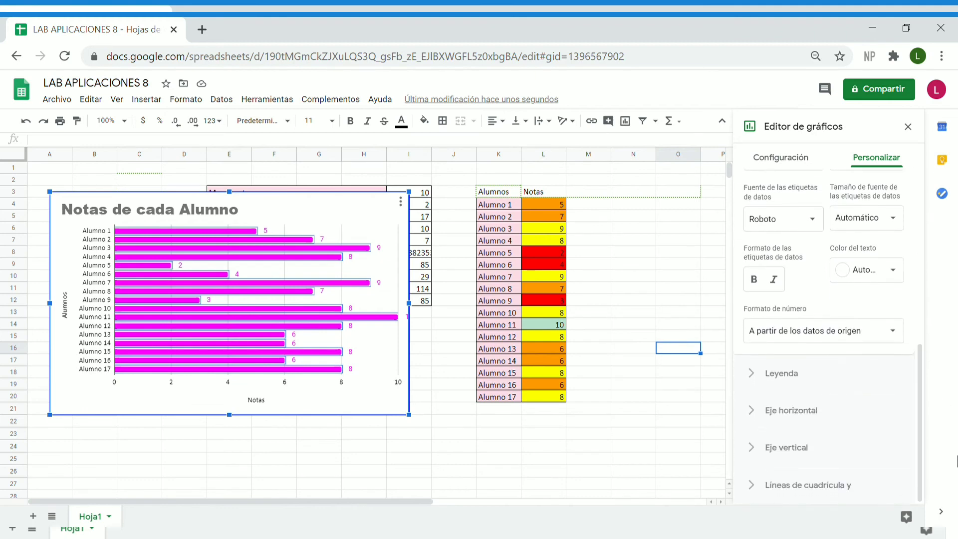
Step: Examine the chart's legend settings and the gridline options for the horizontal and vertical axes
{"action": "left_click", "coordinate": [765, 381]}
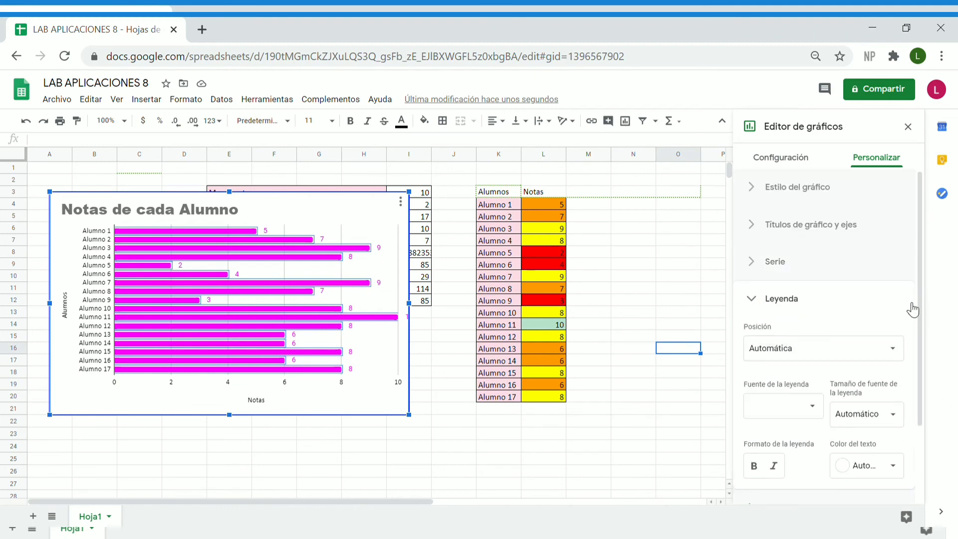
{"action": "left_click_drag", "start_coordinate": [922, 314], "coordinate": [924, 390]}
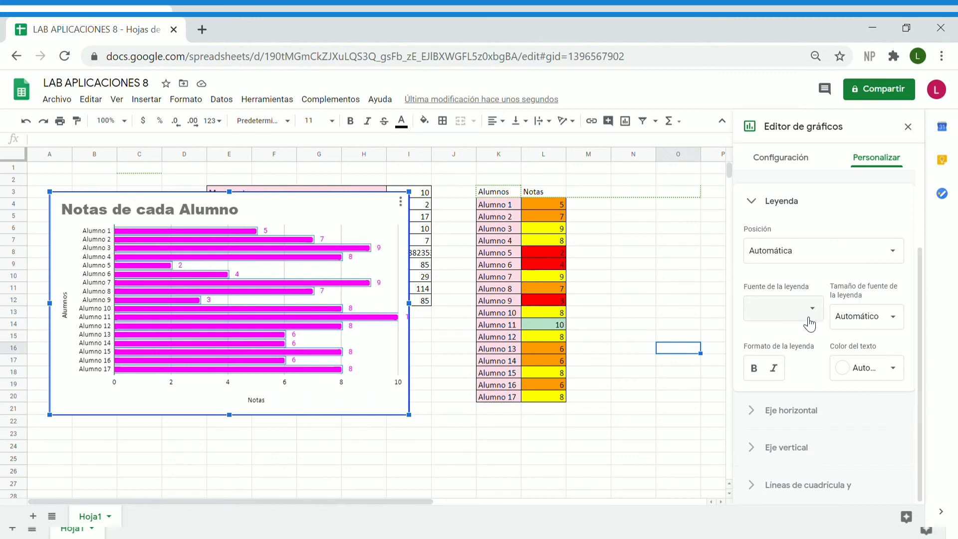
{"action": "left_click", "coordinate": [793, 487]}
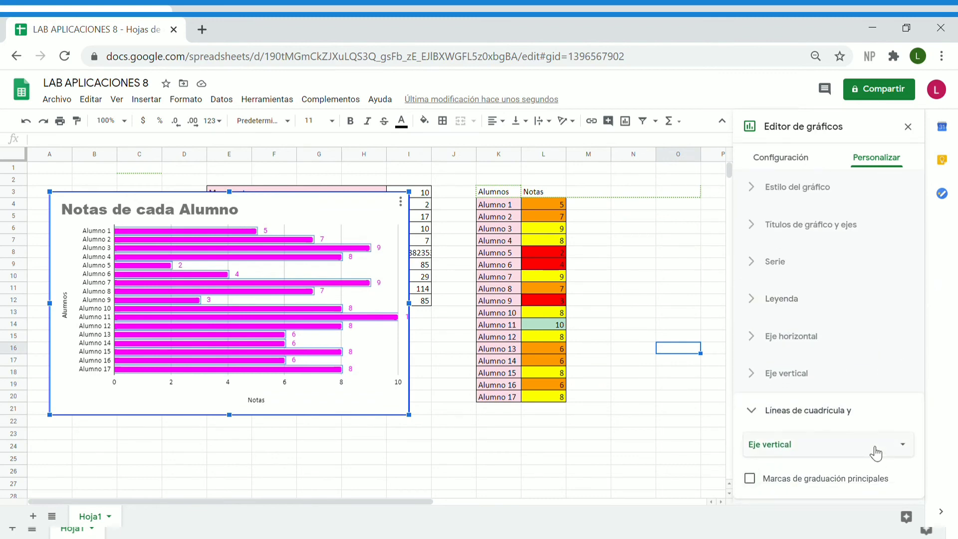
{"action": "left_click", "coordinate": [890, 455]}
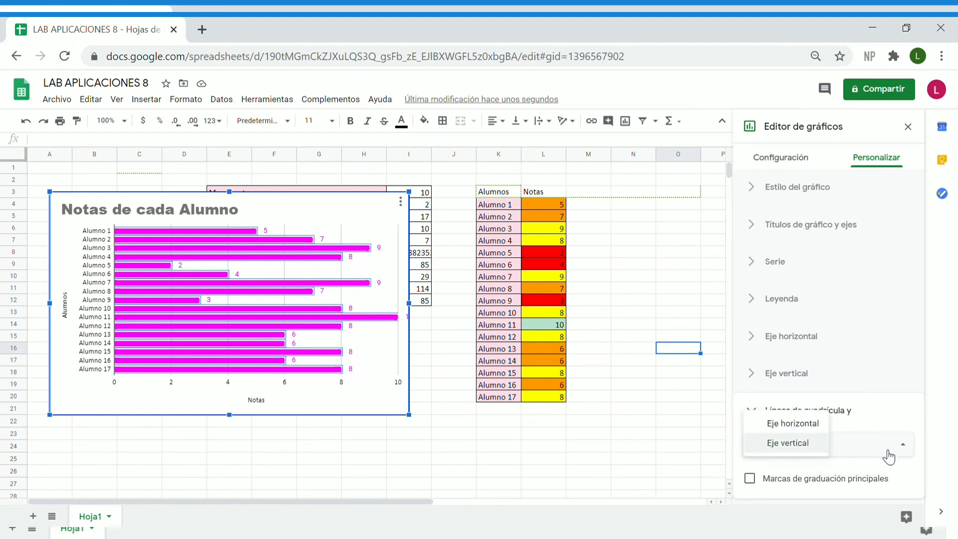
{"action": "left_click", "coordinate": [812, 423]}
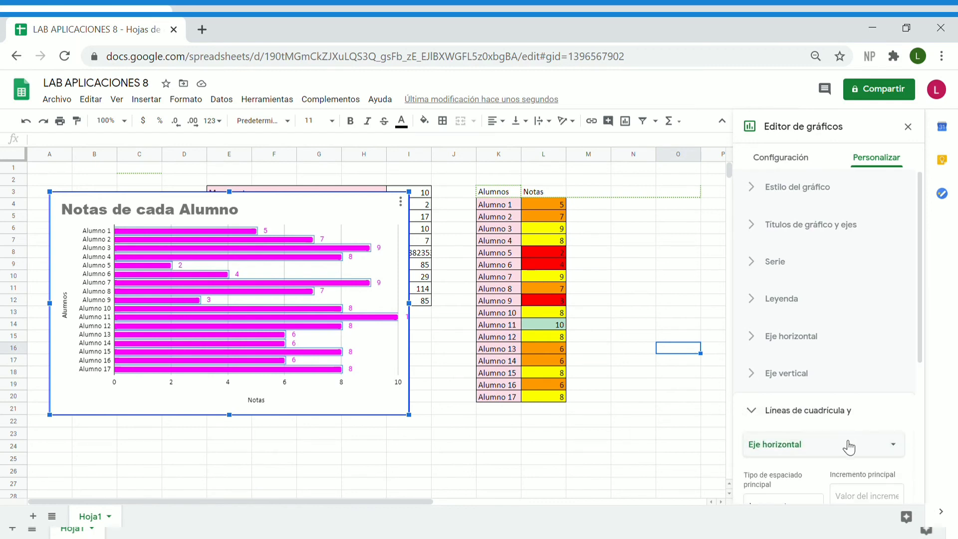
{"action": "left_click", "coordinate": [893, 451]}
{"action": "left_click", "coordinate": [820, 465]}
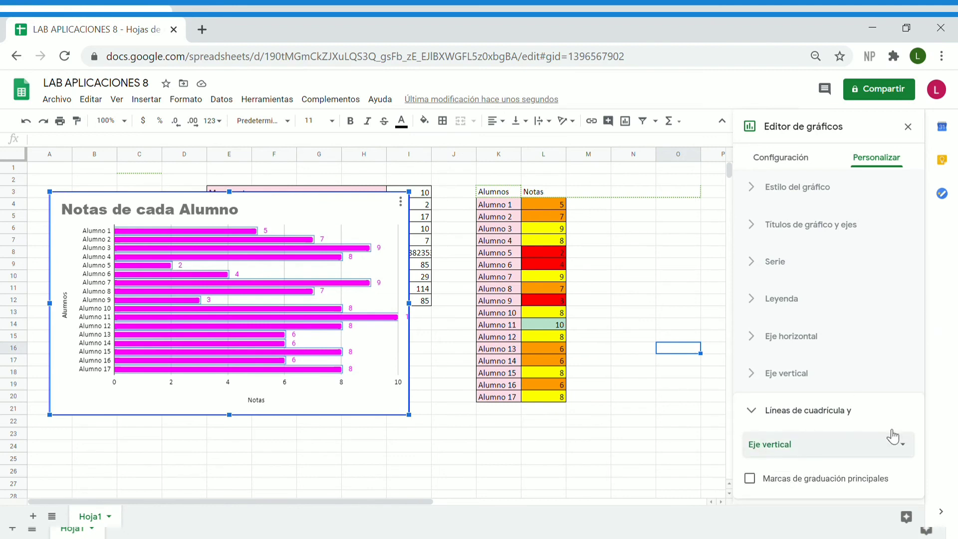
Step: Change the chart type from bars to the suggested pie chart
{"action": "left_click", "coordinate": [775, 158]}
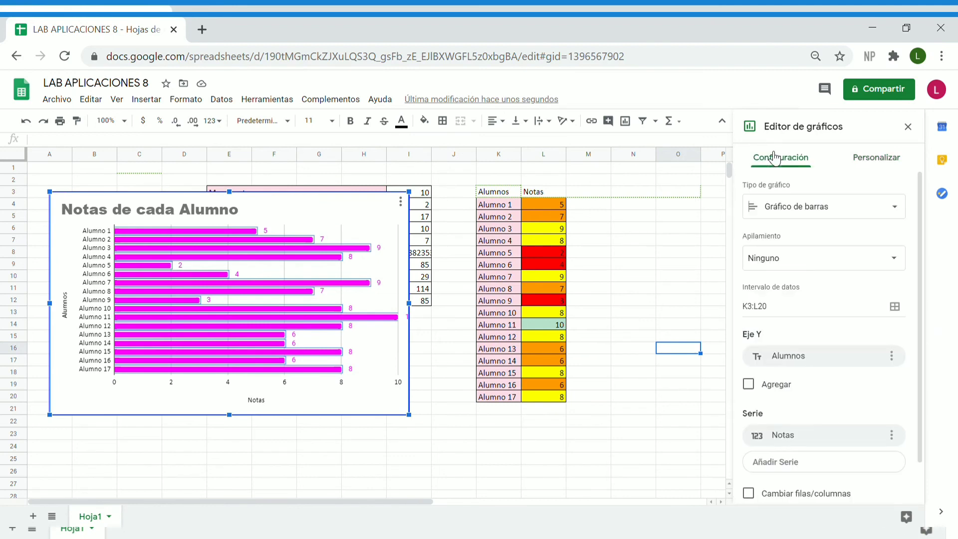
{"action": "left_click", "coordinate": [805, 215]}
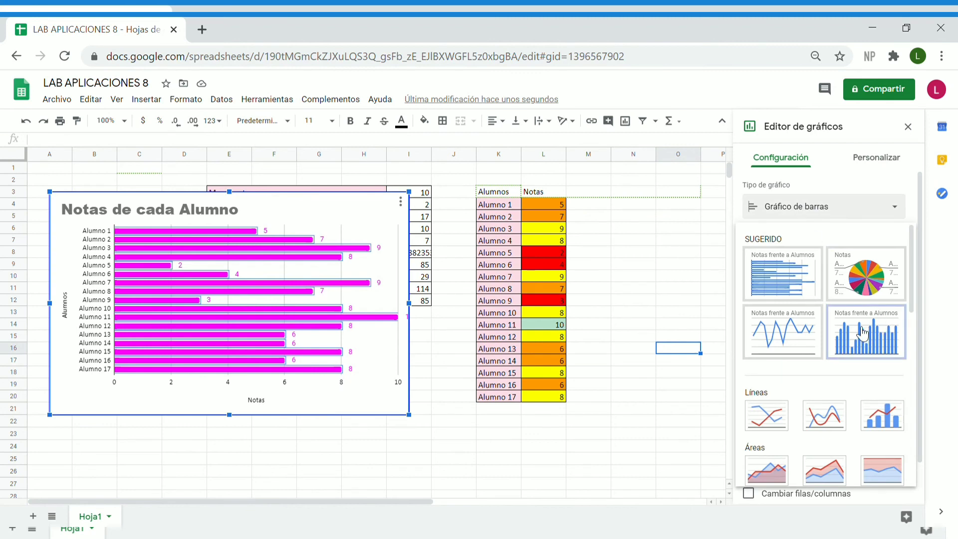
{"action": "left_click", "coordinate": [864, 276]}
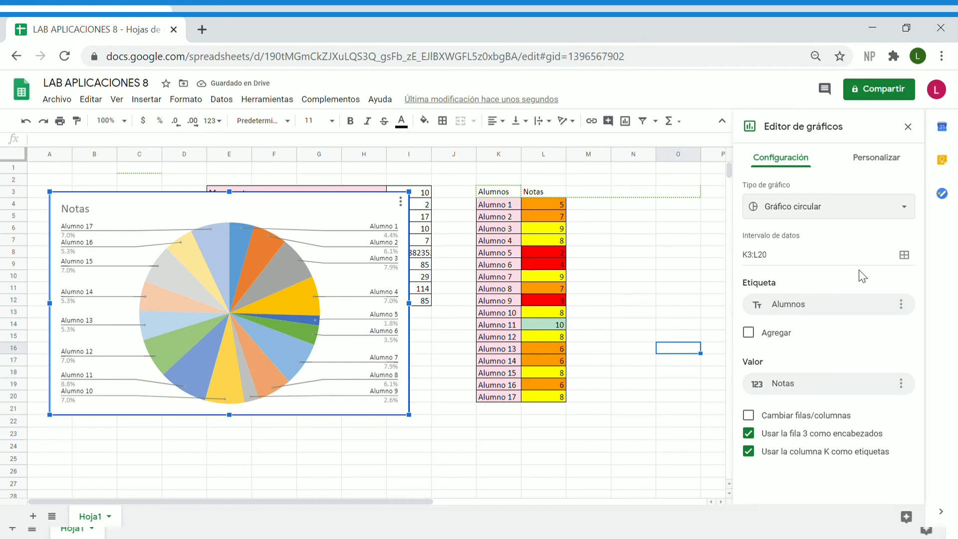
Step: Look through the pie chart's style and border colour options and the editing commands available for the chart
{"action": "left_click", "coordinate": [862, 157]}
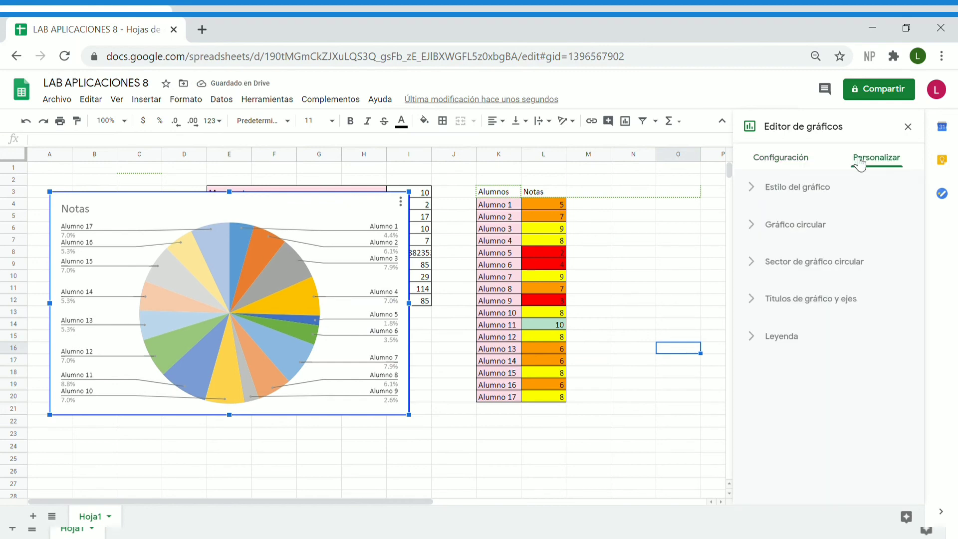
{"action": "left_click", "coordinate": [817, 198]}
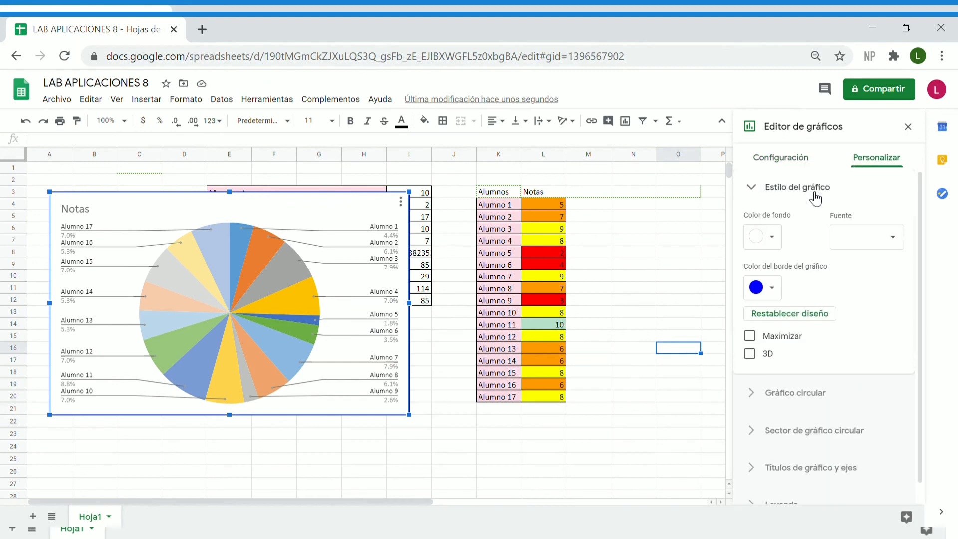
{"action": "left_click", "coordinate": [773, 295]}
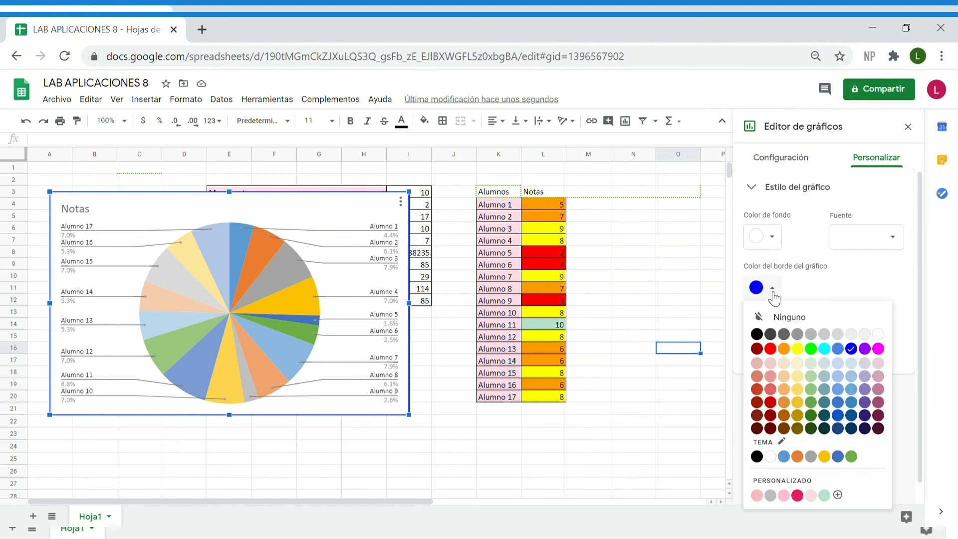
{"action": "left_click", "coordinate": [843, 281]}
{"action": "left_click", "coordinate": [444, 338]}
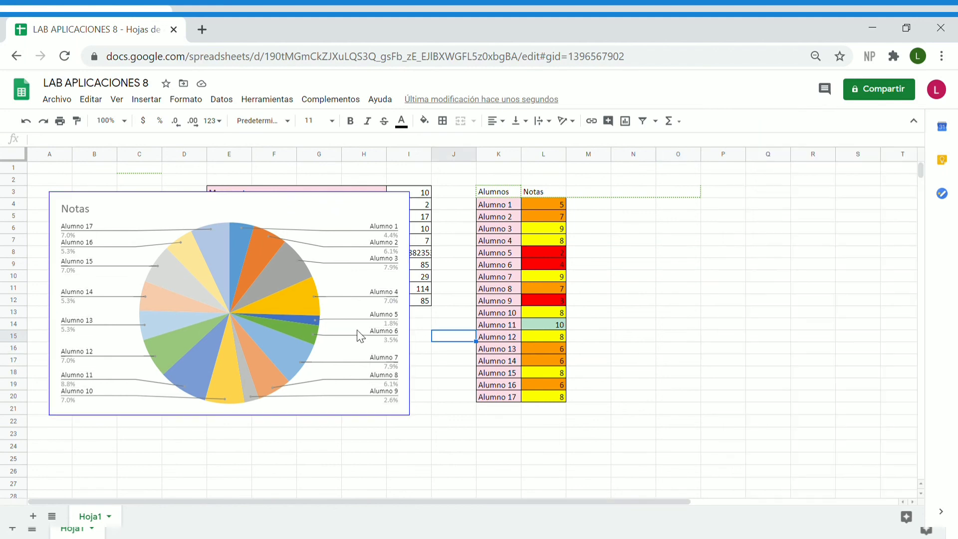
{"action": "left_click", "coordinate": [353, 325]}
{"action": "right_click", "coordinate": [354, 297]}
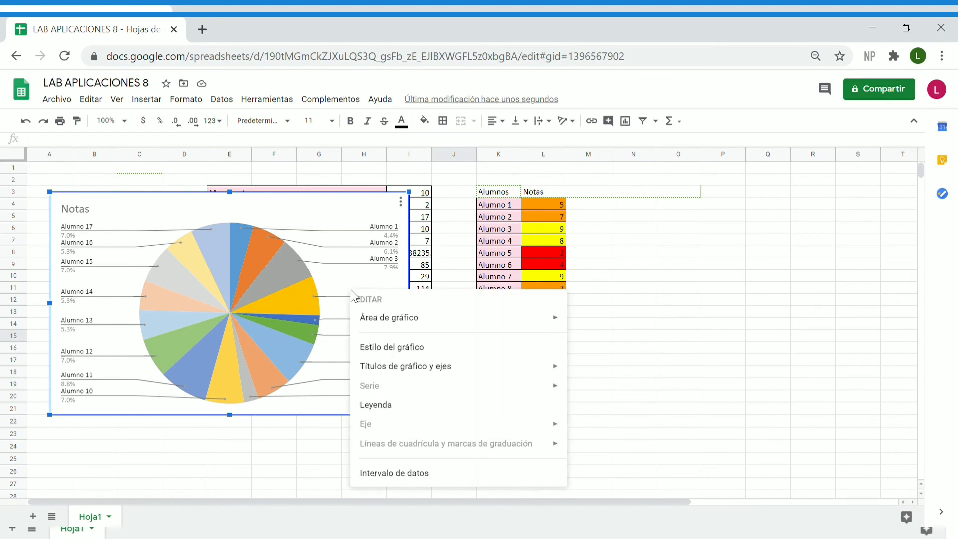
{"action": "mouse_move", "coordinate": [377, 323]}
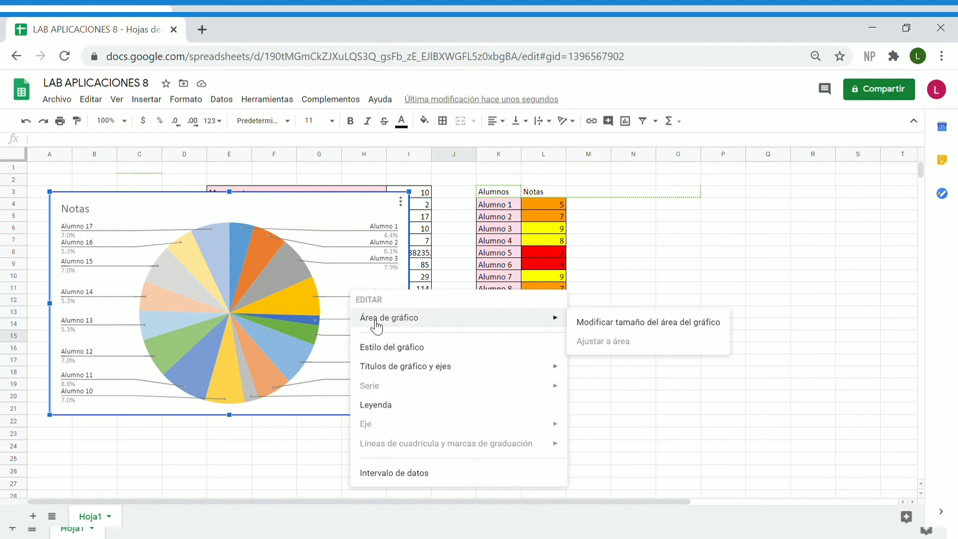
{"action": "left_click", "coordinate": [382, 345]}
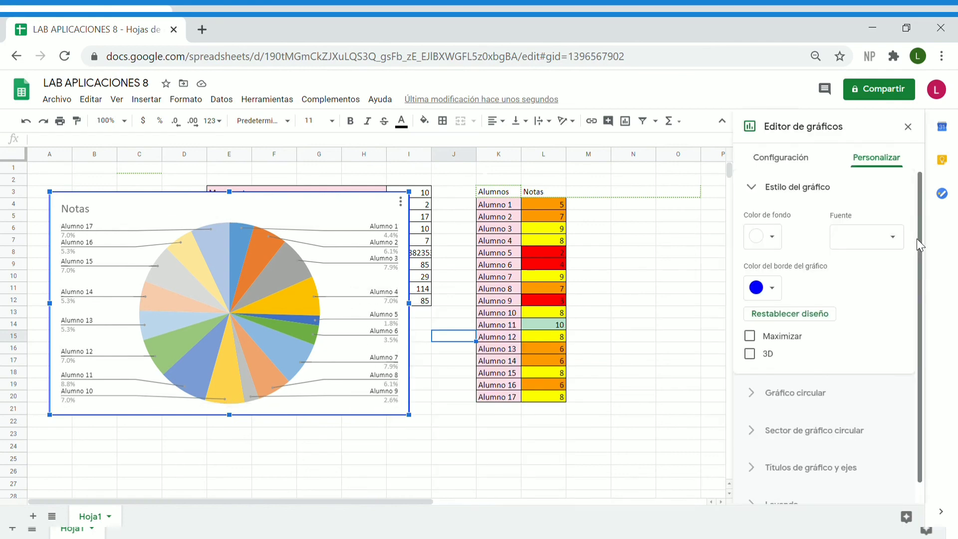
{"action": "scroll", "coordinate": [920, 244], "scroll_direction": "down", "scroll_amount": 1}
Step: Set the pie chart's centre hole to 25%
{"action": "left_click", "coordinate": [796, 374]}
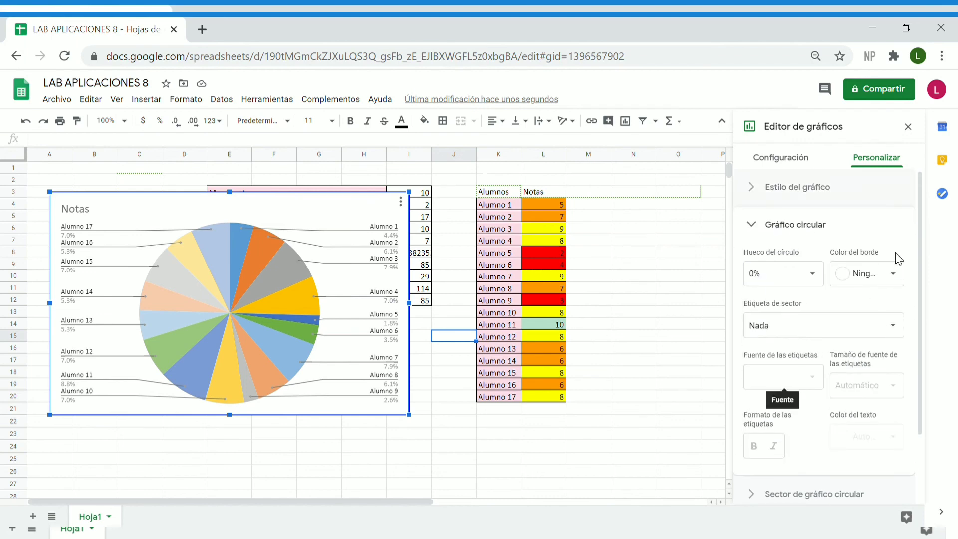
{"action": "left_click_drag", "start_coordinate": [921, 228], "coordinate": [900, 204]}
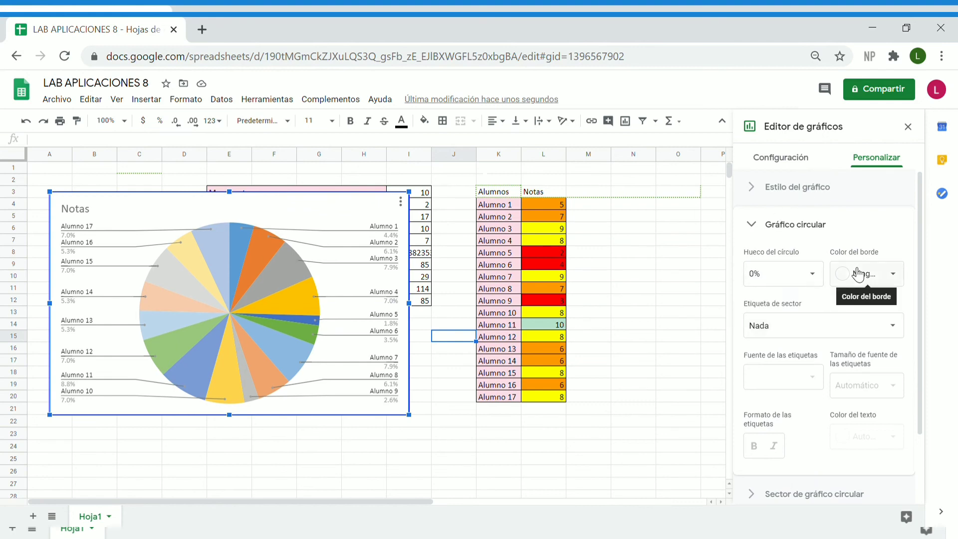
{"action": "left_click", "coordinate": [823, 283]}
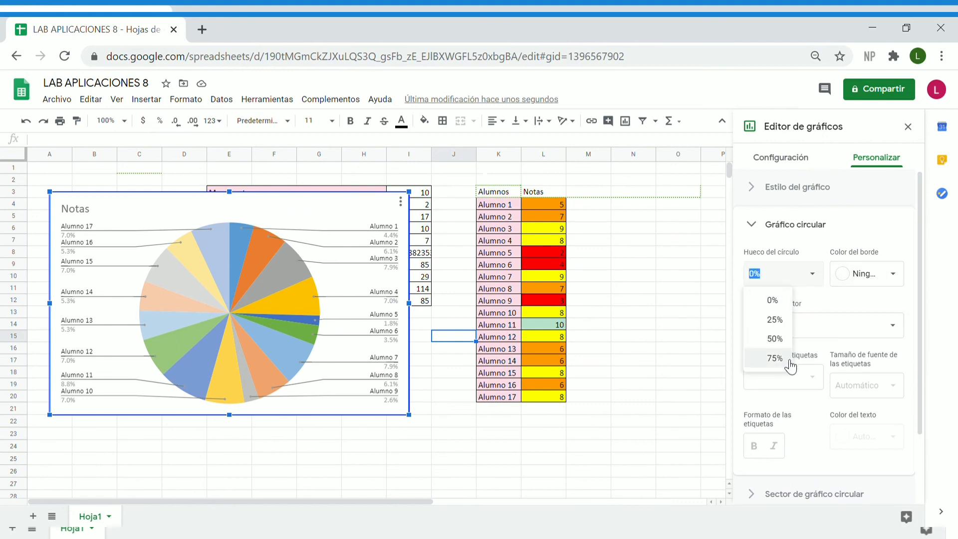
{"action": "left_click", "coordinate": [775, 320]}
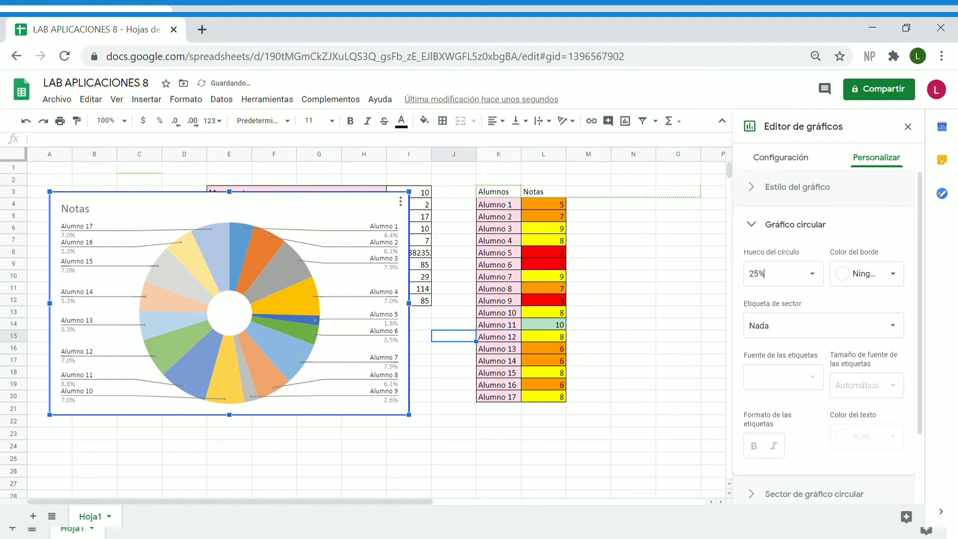
Step: Give the pie slices a purple border and set their slice label to Valor
{"action": "left_click", "coordinate": [874, 273]}
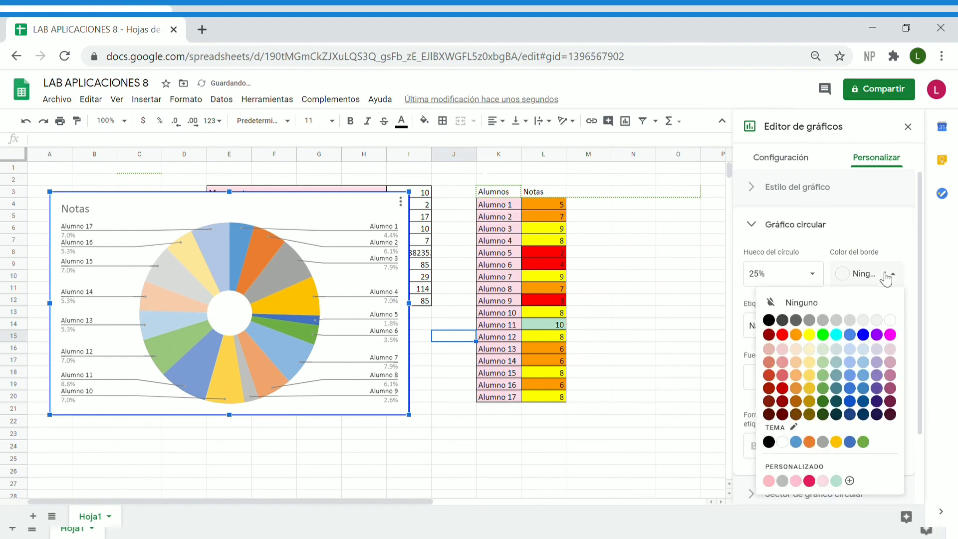
{"action": "left_click", "coordinate": [881, 344]}
{"action": "left_click", "coordinate": [810, 330]}
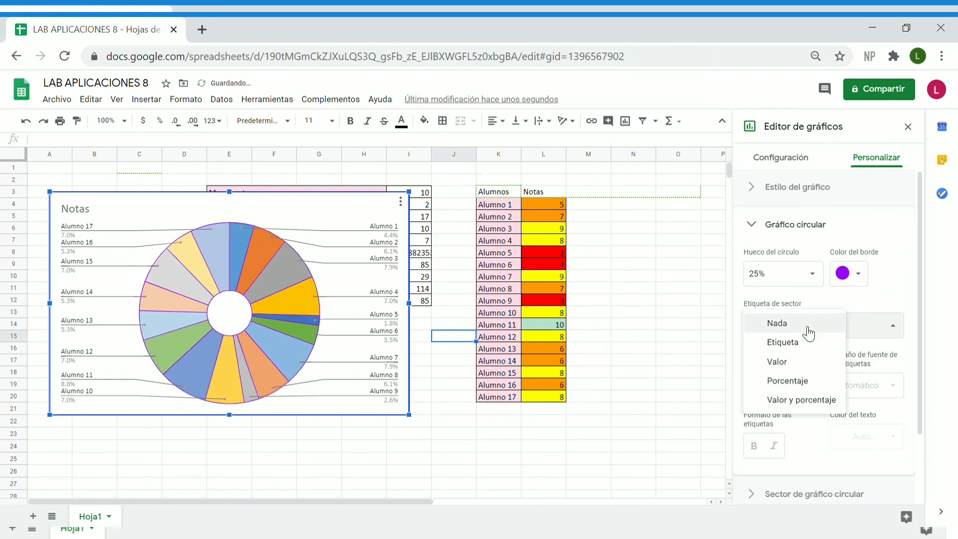
{"action": "left_click", "coordinate": [784, 362]}
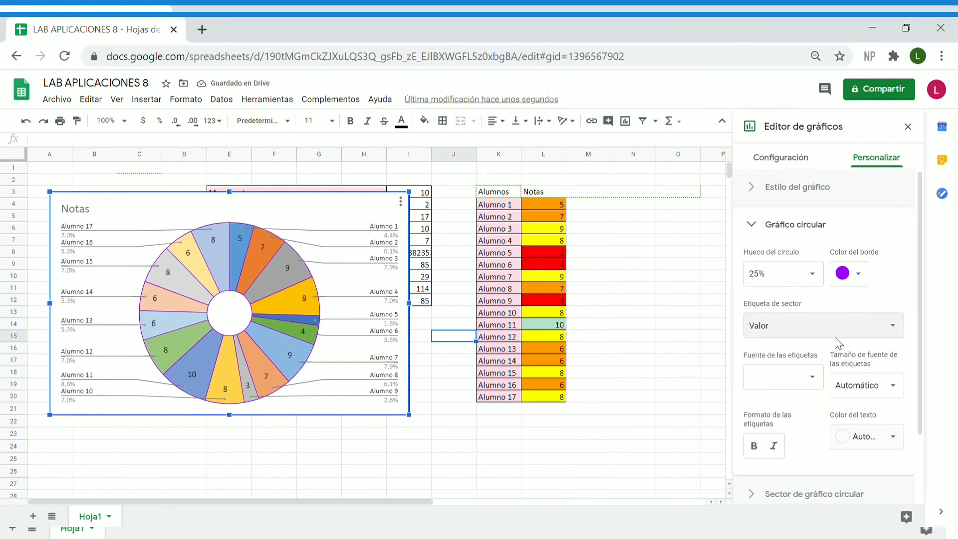
Step: Set the colour of the Alumno 1 slice to the custom crimson pink
{"action": "left_click_drag", "start_coordinate": [921, 336], "coordinate": [873, 392]}
{"action": "left_click", "coordinate": [815, 438]}
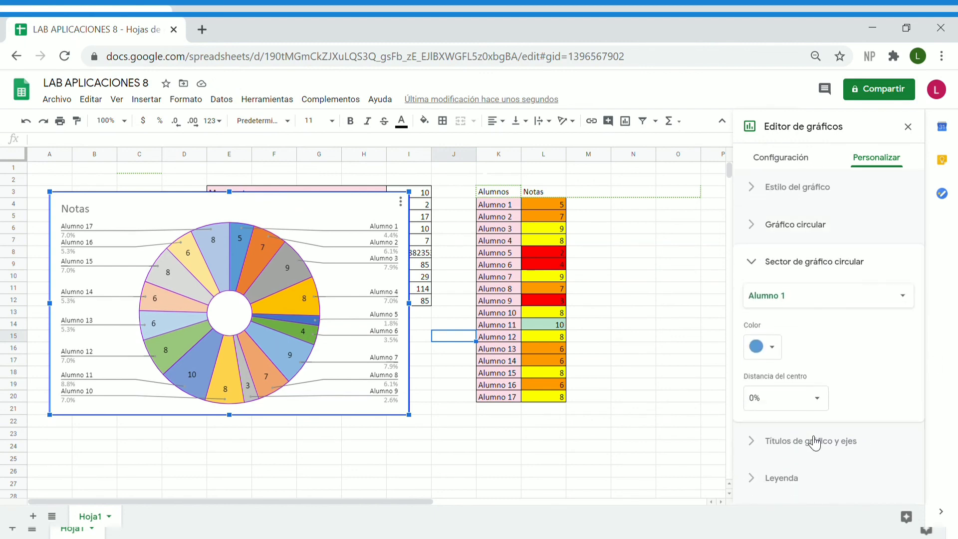
{"action": "left_click", "coordinate": [766, 348]}
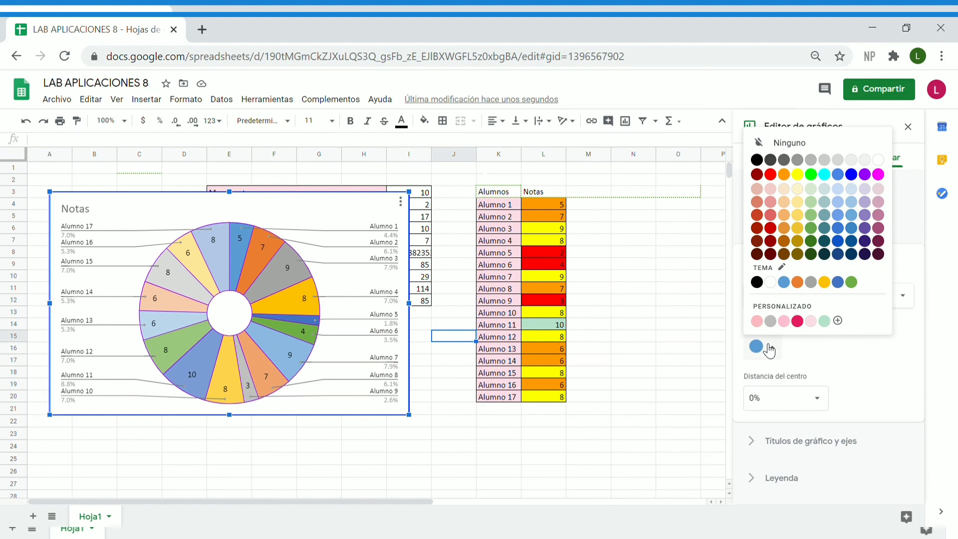
{"action": "left_click", "coordinate": [799, 321]}
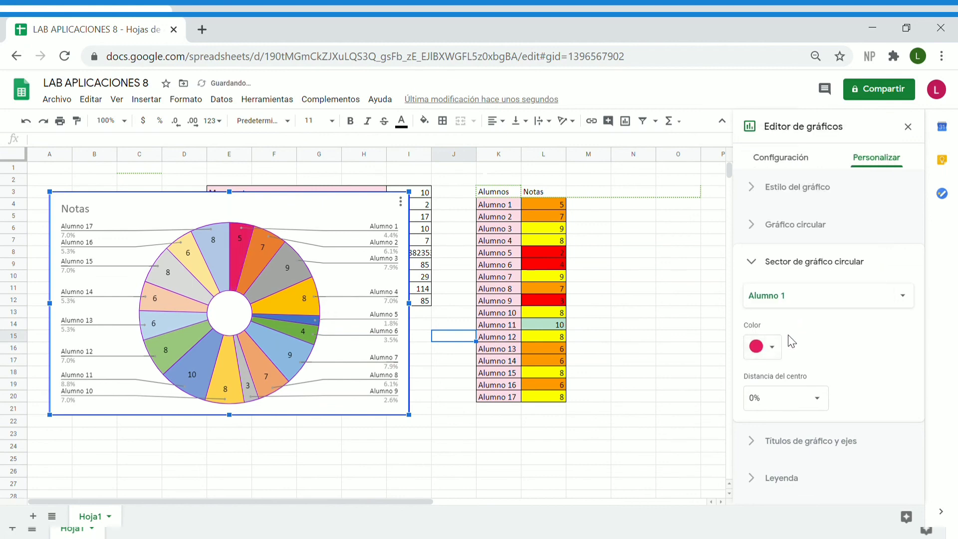
Step: Set the colour of the Alumno 2 slice to magenta
{"action": "left_click", "coordinate": [777, 304]}
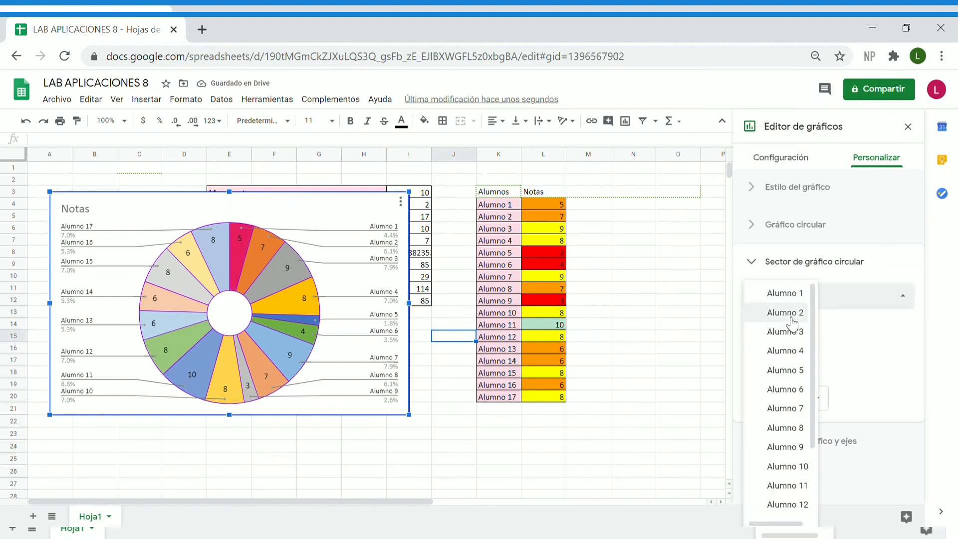
{"action": "left_click", "coordinate": [788, 311]}
{"action": "left_click", "coordinate": [778, 354]}
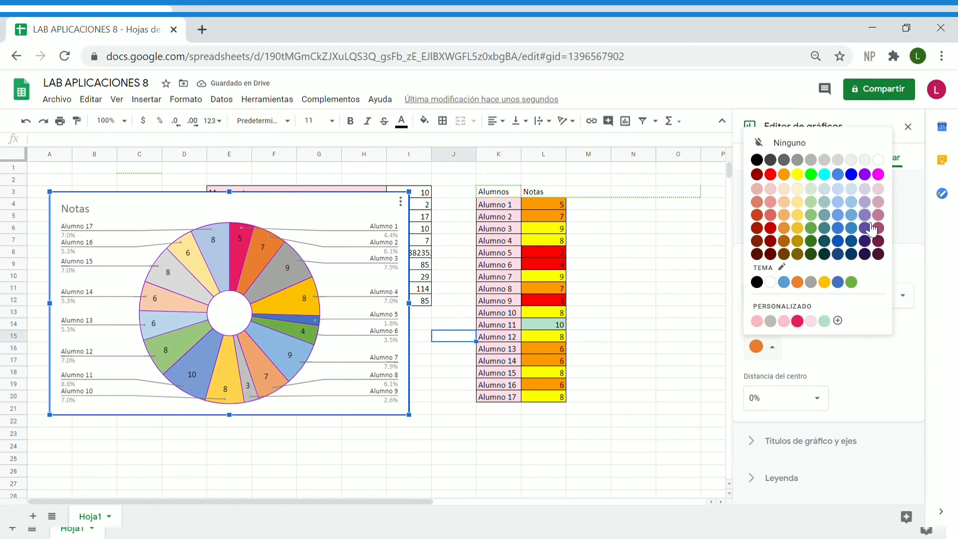
{"action": "left_click", "coordinate": [879, 174]}
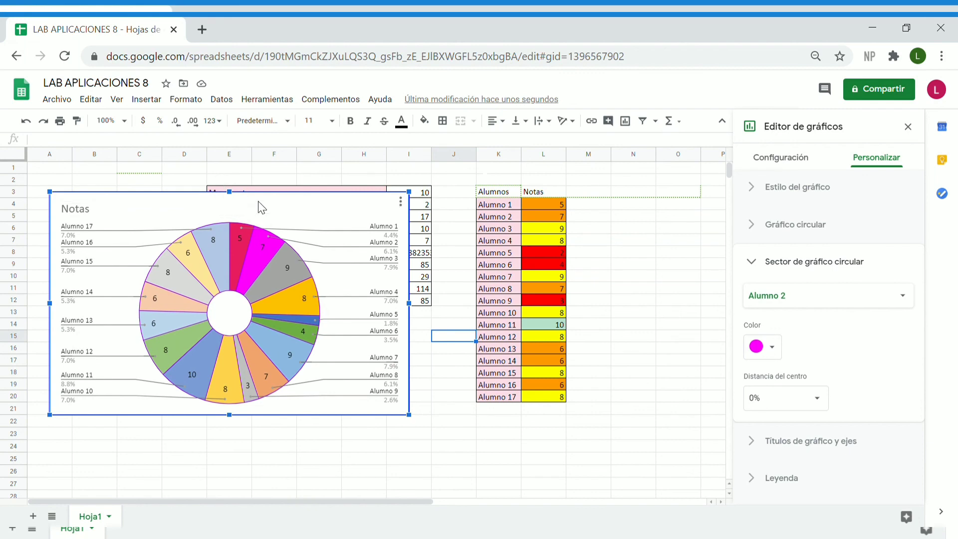
Step: Move the Notas chart slightly down the sheet and review its title settings
{"action": "left_click_drag", "start_coordinate": [259, 209], "coordinate": [273, 235]}
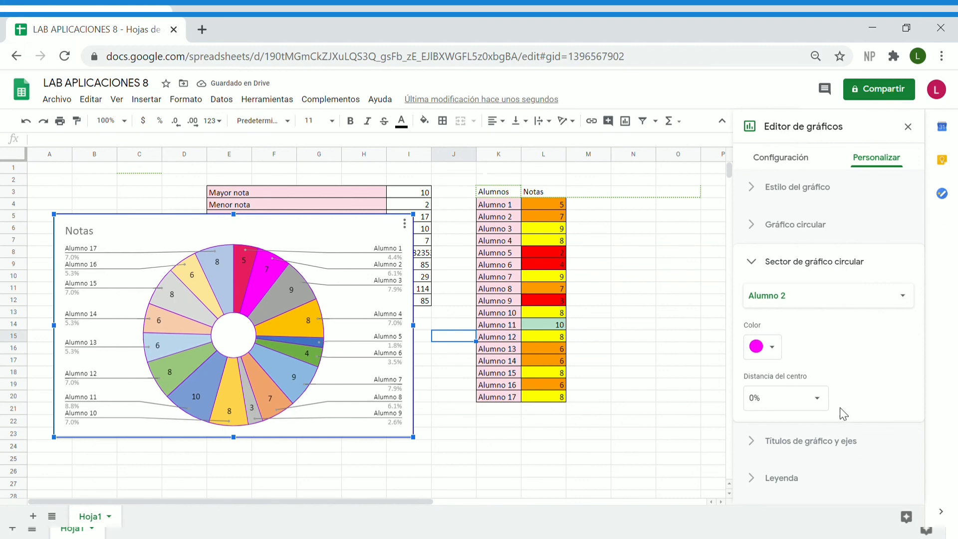
{"action": "left_click", "coordinate": [753, 264]}
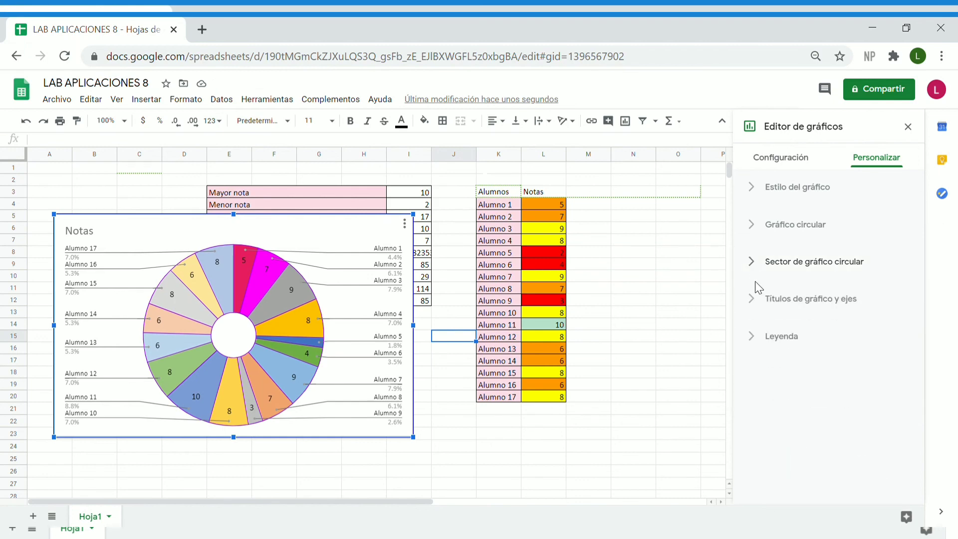
{"action": "left_click", "coordinate": [757, 298]}
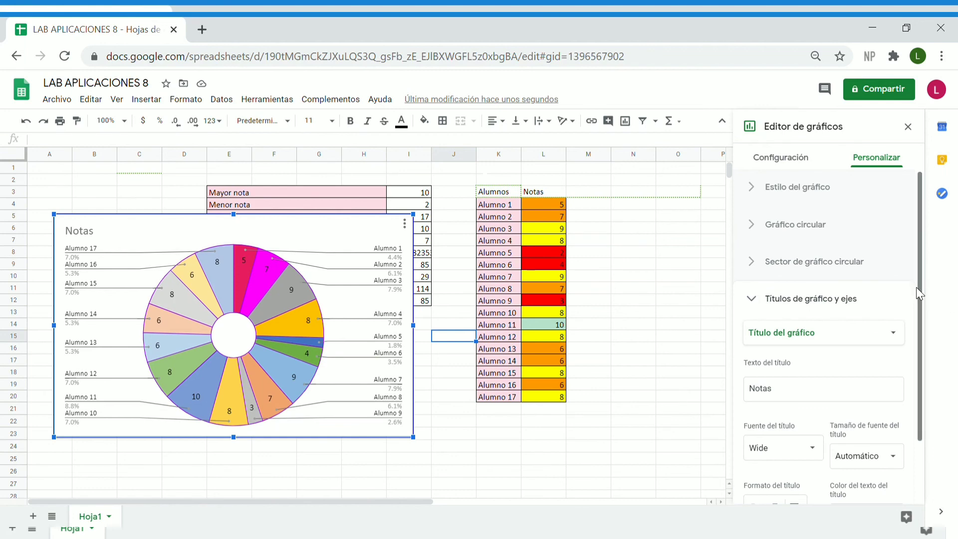
{"action": "left_click_drag", "start_coordinate": [919, 287], "coordinate": [920, 351]}
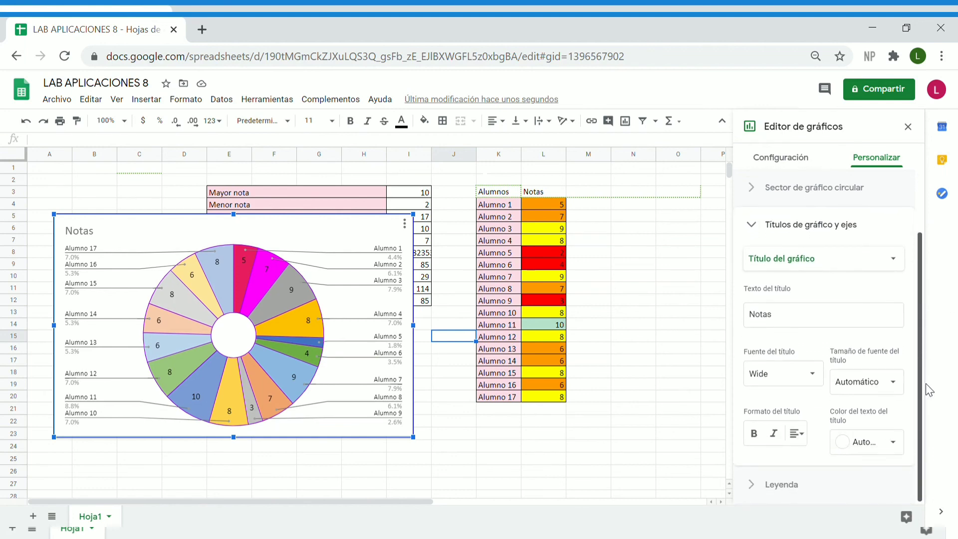
Step: Change the Notas chart from a doughnut to a stacked area chart
{"action": "left_click", "coordinate": [759, 159]}
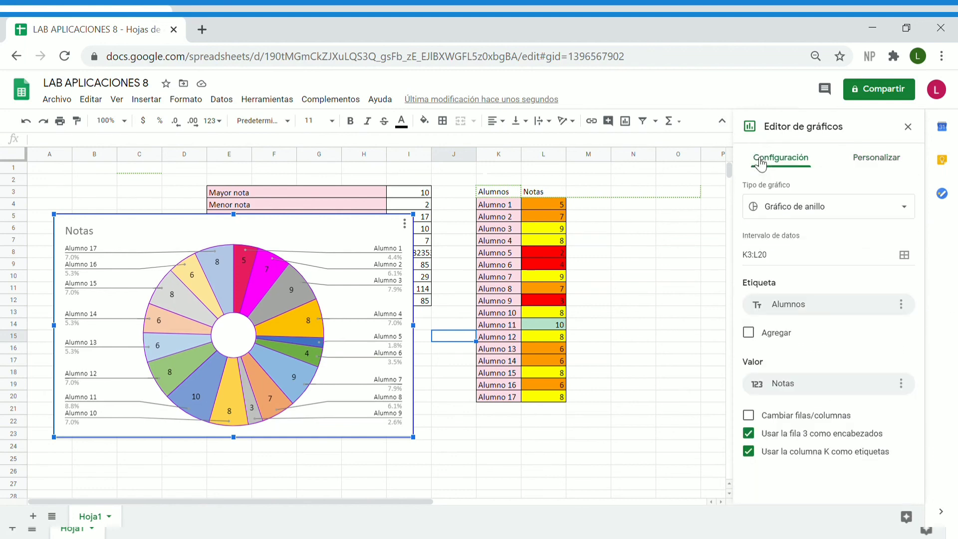
{"action": "left_click", "coordinate": [801, 206]}
{"action": "left_click_drag", "start_coordinate": [914, 254], "coordinate": [931, 345]}
{"action": "left_click", "coordinate": [829, 234]}
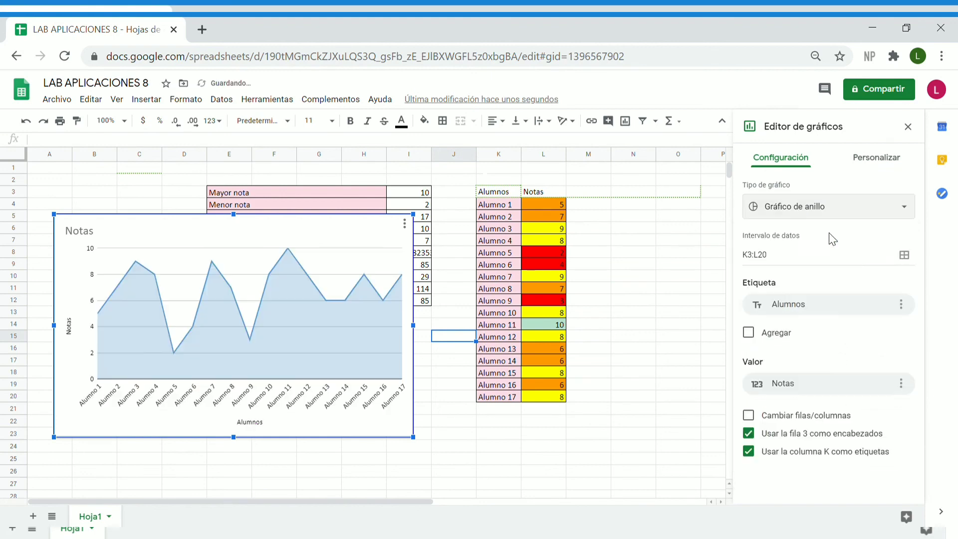
Step: Change the Notas chart type to a waterfall chart and check its stacking options
{"action": "left_click", "coordinate": [819, 206]}
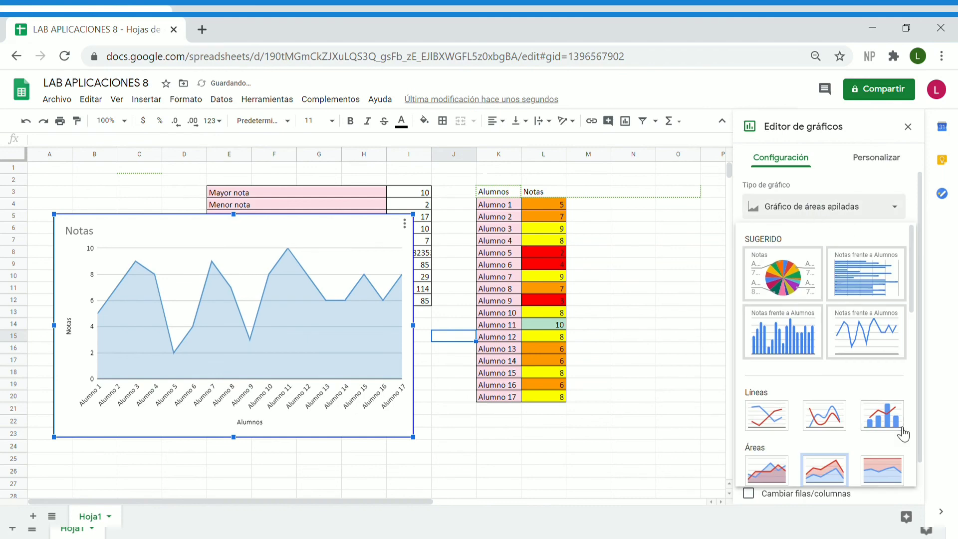
{"action": "left_click_drag", "start_coordinate": [919, 356], "coordinate": [915, 400]}
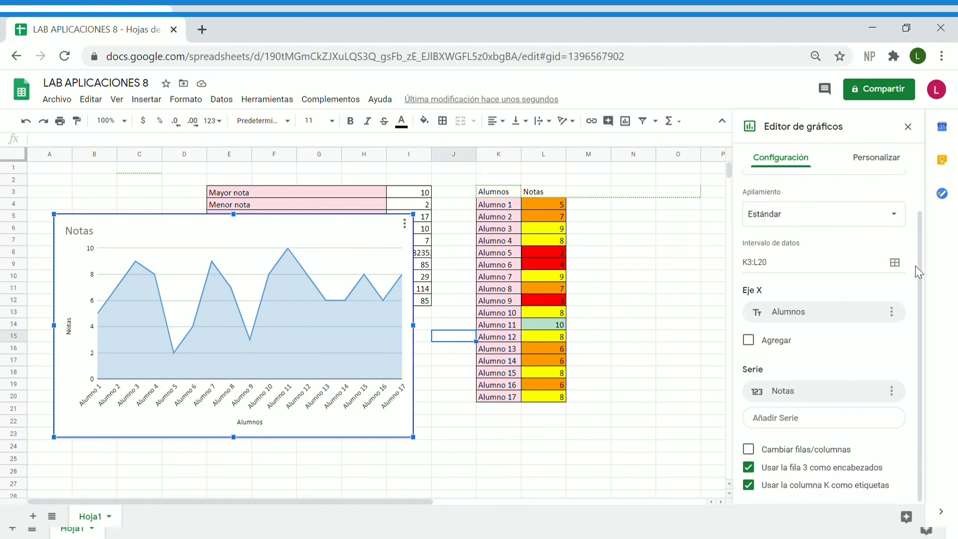
{"action": "scroll", "coordinate": [919, 268], "scroll_direction": "up", "scroll_amount": 1}
{"action": "left_click", "coordinate": [870, 202]}
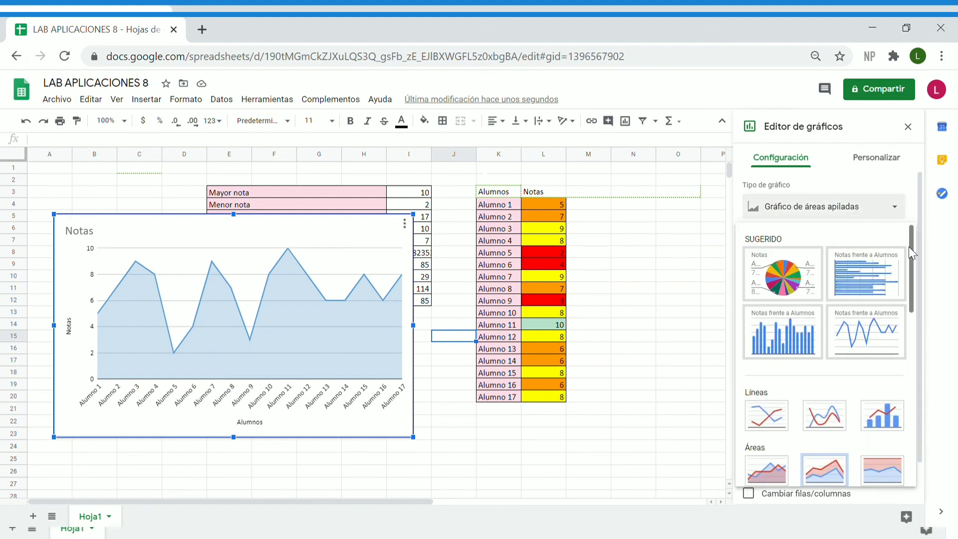
{"action": "left_click_drag", "start_coordinate": [915, 251], "coordinate": [930, 436]}
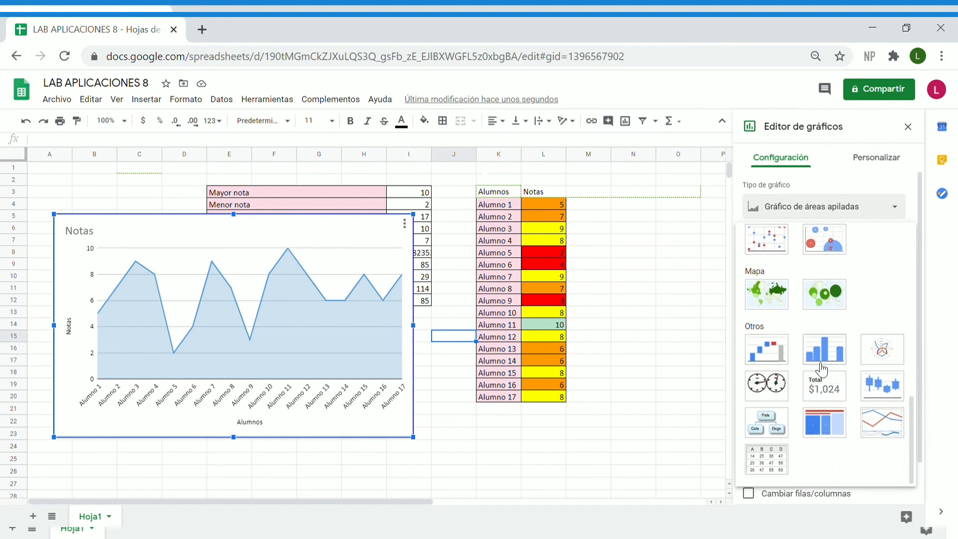
{"action": "left_click", "coordinate": [772, 350]}
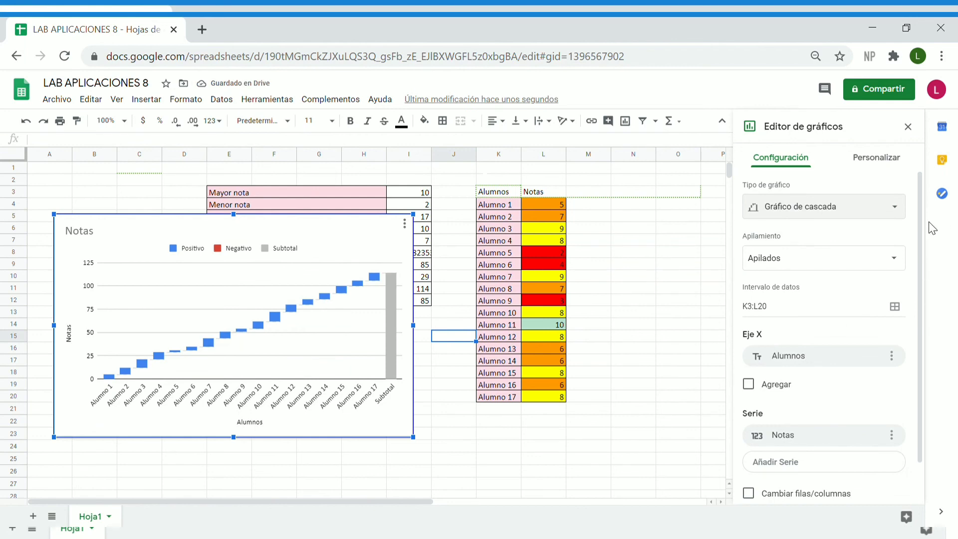
{"action": "scroll", "coordinate": [934, 279], "scroll_direction": "down", "scroll_amount": 2}
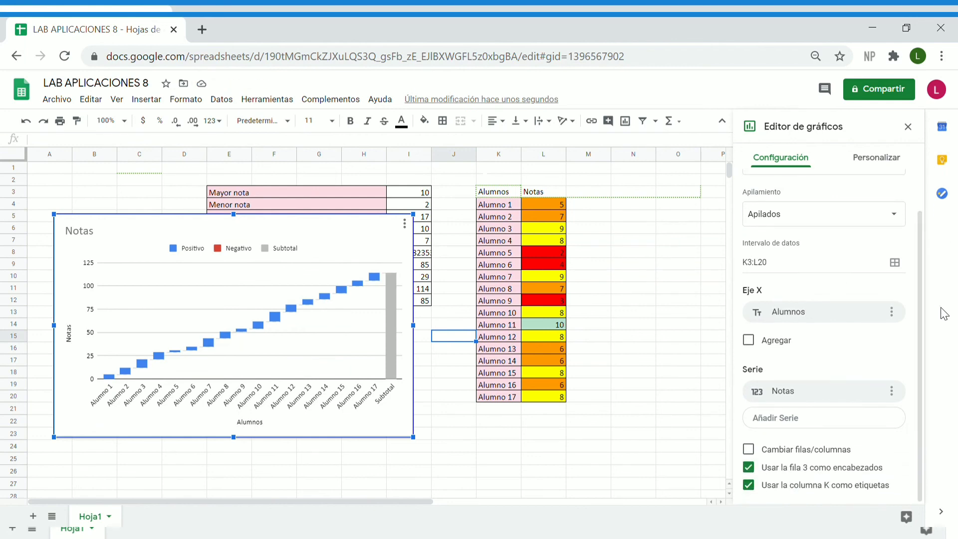
{"action": "left_click", "coordinate": [794, 222]}
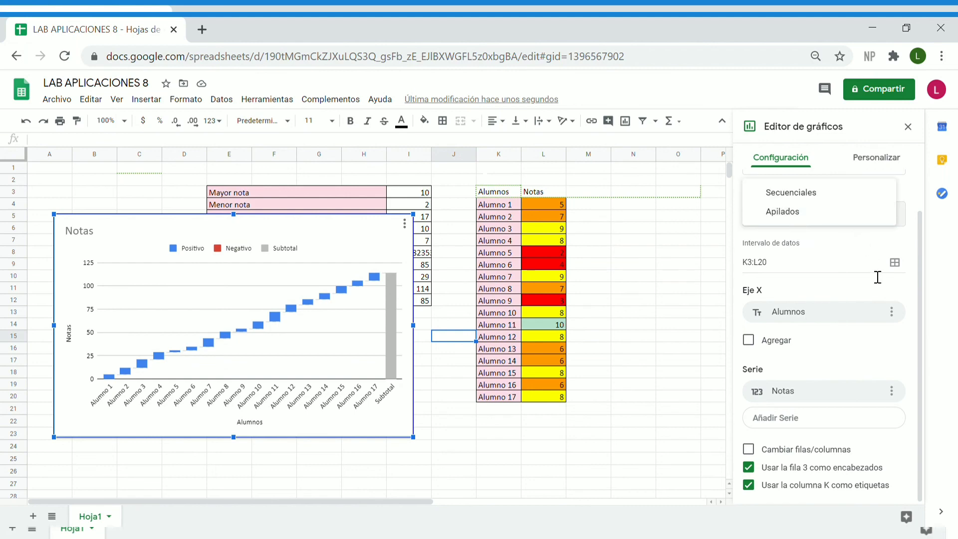
{"action": "scroll", "coordinate": [929, 265], "scroll_direction": "up", "scroll_amount": 2}
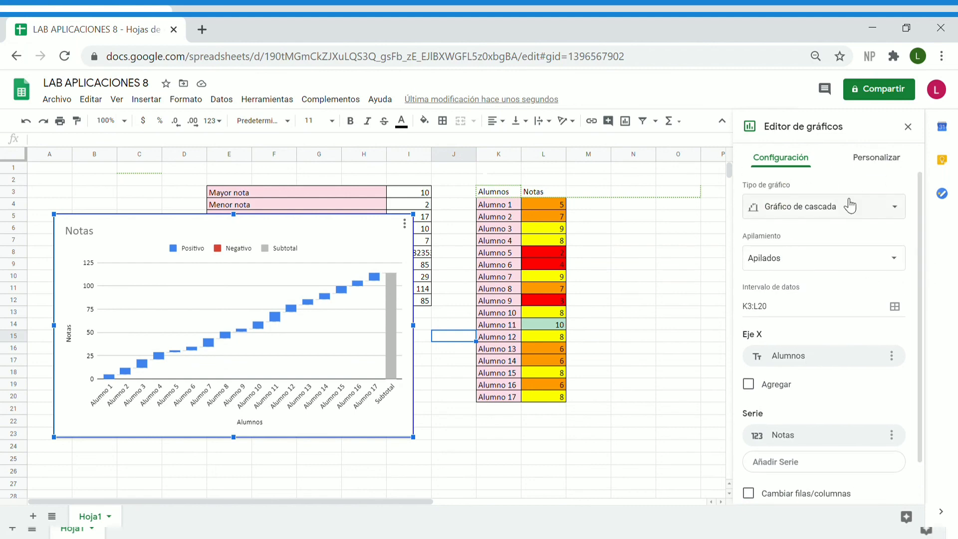
Step: Change the Notas chart type to a table chart listing students and grades
{"action": "left_click", "coordinate": [840, 209]}
{"action": "left_click", "coordinate": [917, 266]}
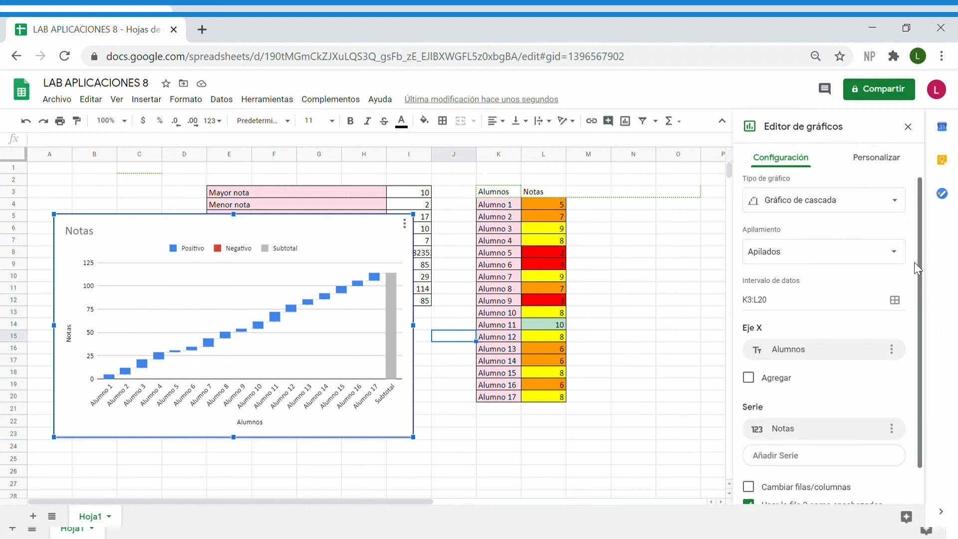
{"action": "left_click", "coordinate": [848, 197]}
{"action": "left_click_drag", "start_coordinate": [911, 289], "coordinate": [909, 467]}
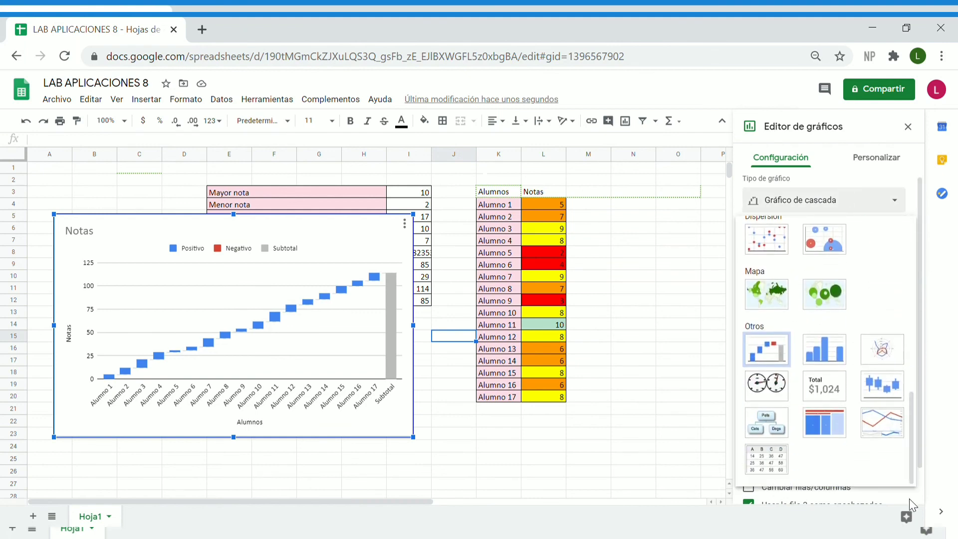
{"action": "left_click", "coordinate": [776, 469]}
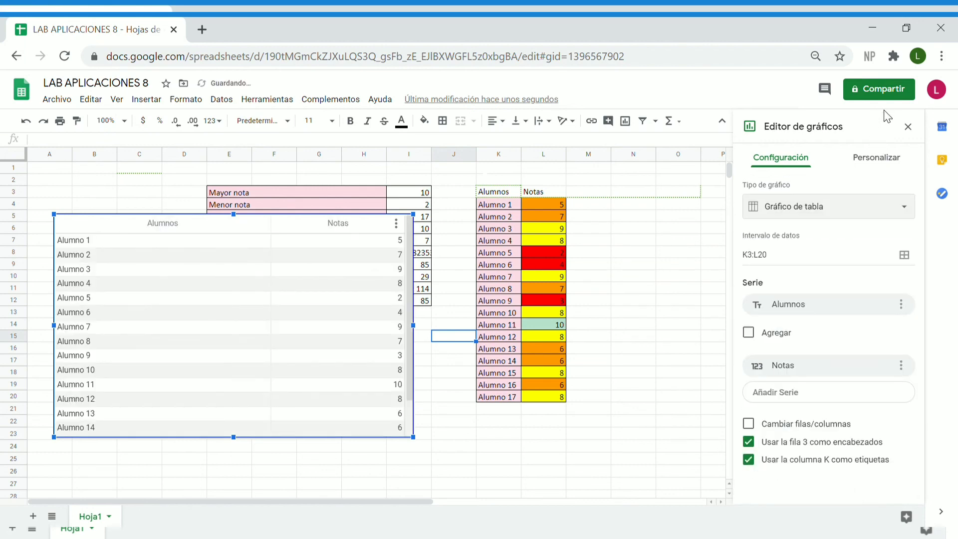